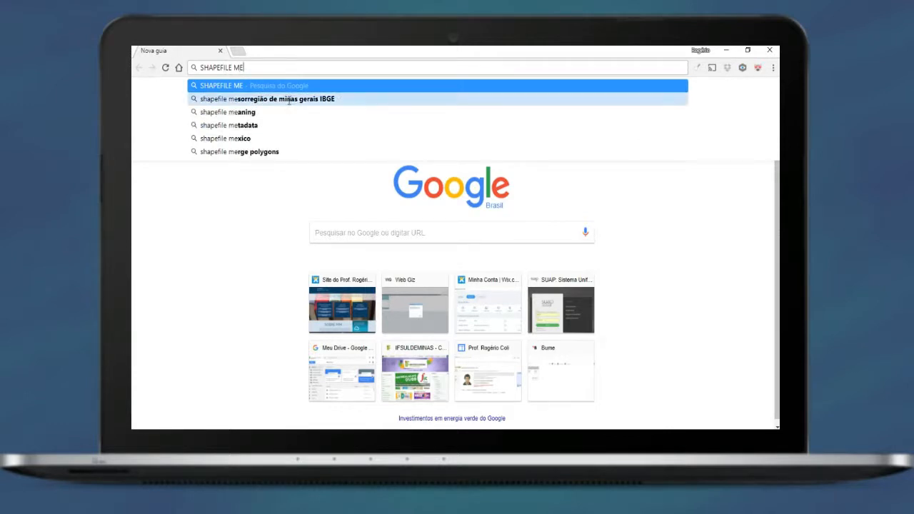
# Step: Search Google for "shapefile mesorregião de minas gerais IBGE" and open the IBGE malhas digitais page from the results
pyautogui.click(287, 99)
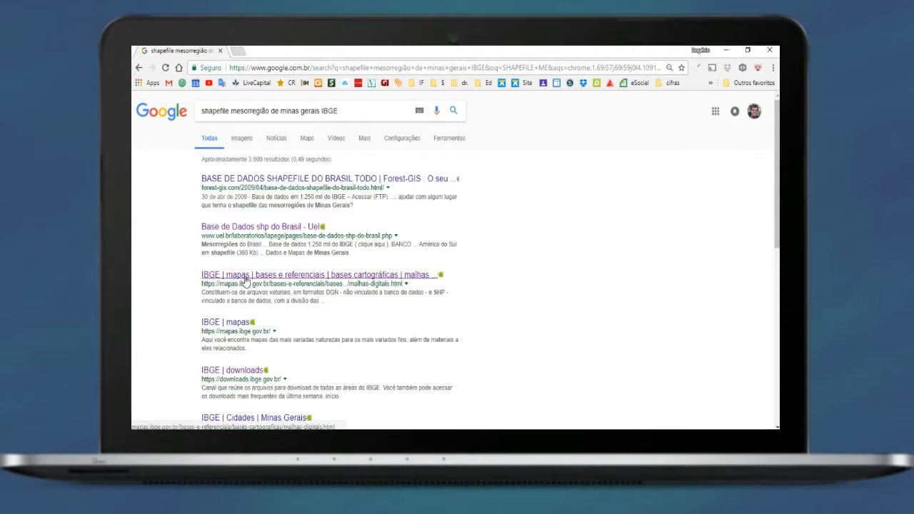
pyautogui.click(367, 281)
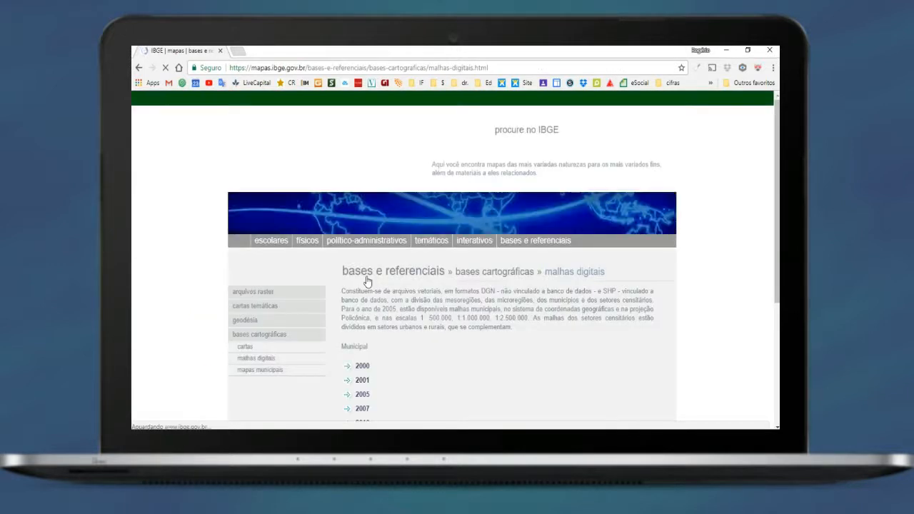
# Step: Open the 2015 municipal mesh directory and go into the MG folder under UFs
pyautogui.scroll(-2, 368, 279)
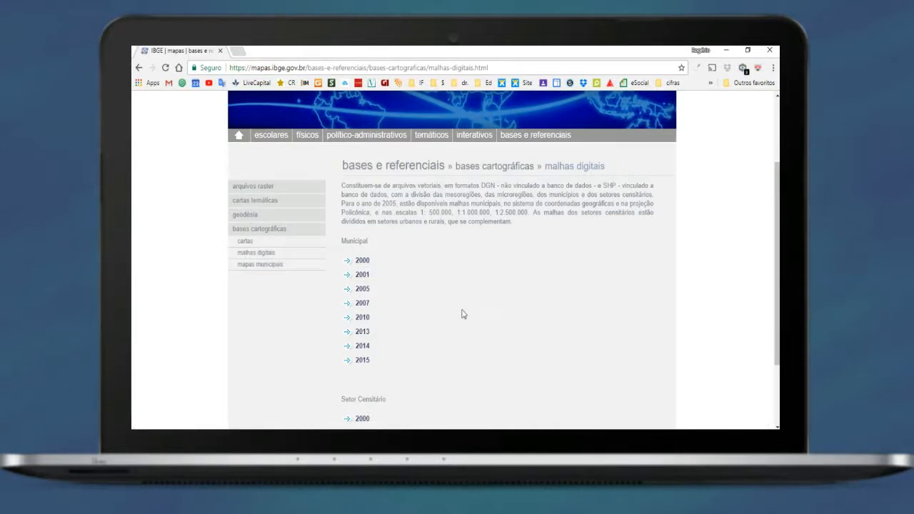
pyautogui.scroll(-2, 452, 302)
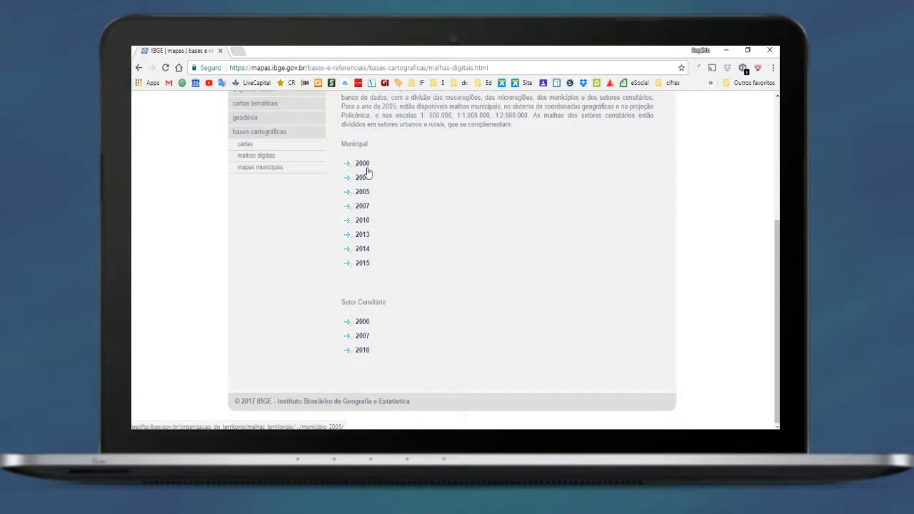
pyautogui.scroll(2, 350, 159)
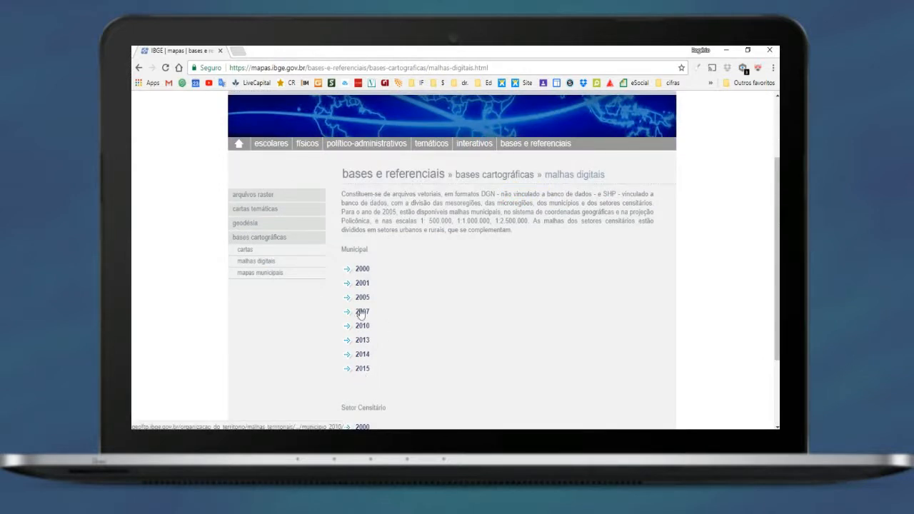
pyautogui.click(363, 370)
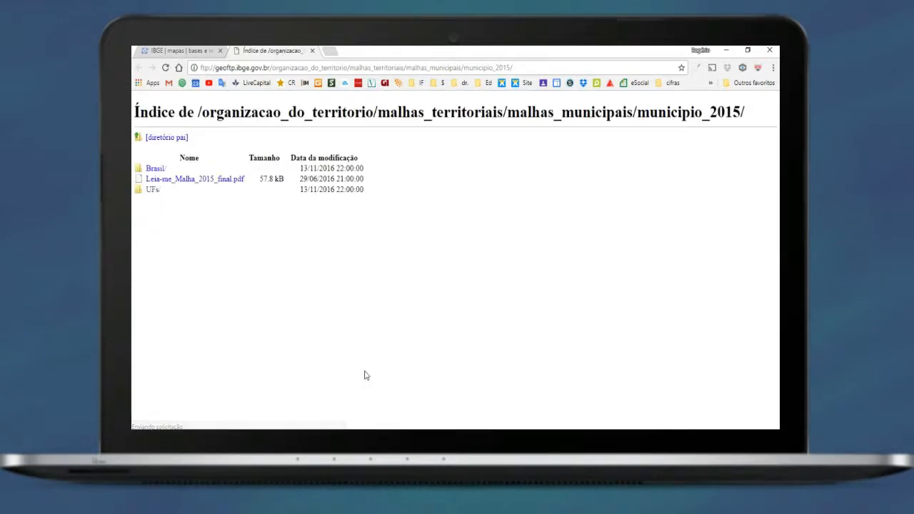
pyautogui.click(151, 193)
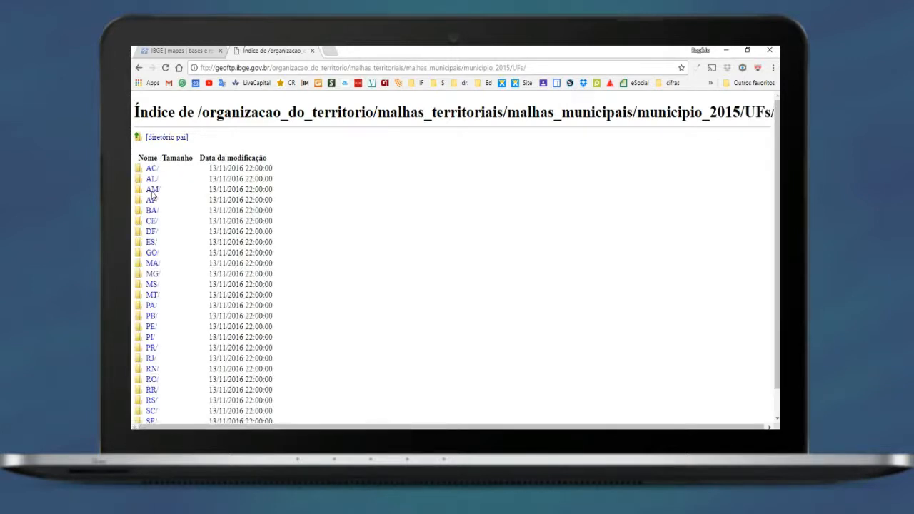
pyautogui.click(151, 278)
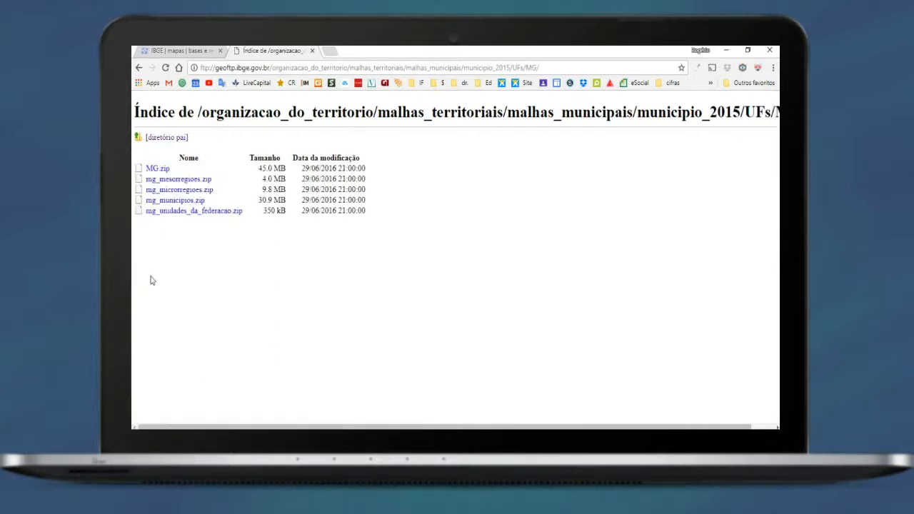
# Step: Download mg_mesorregioes.zip and mg_microrregioes.zip from the MG directory
pyautogui.click(178, 181)
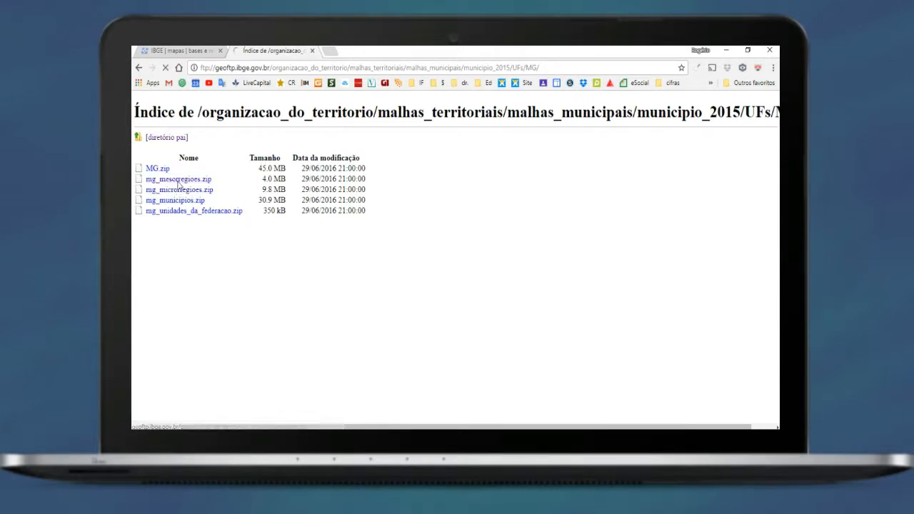
pyautogui.click(177, 192)
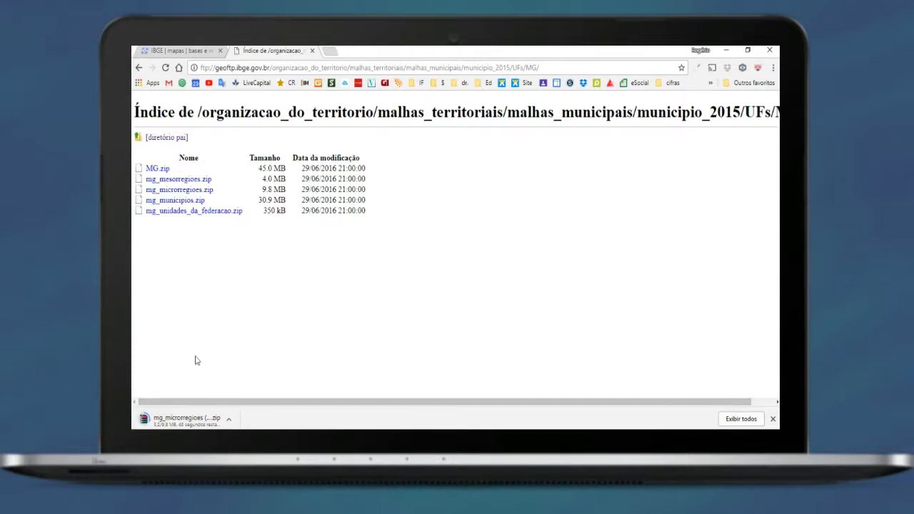
pyautogui.click(200, 182)
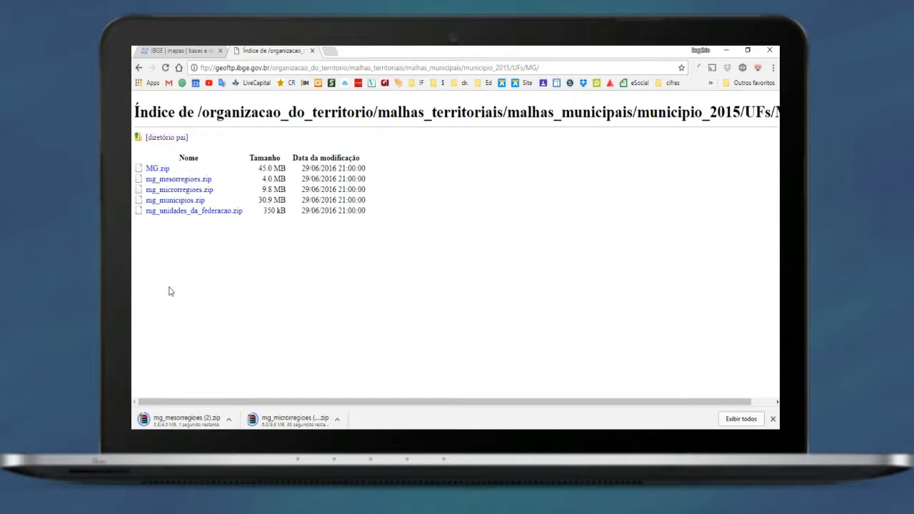
# Step: Open the downloaded mesoregions archive and select all the 31MEE250GC_SIR files inside it
pyautogui.click(187, 423)
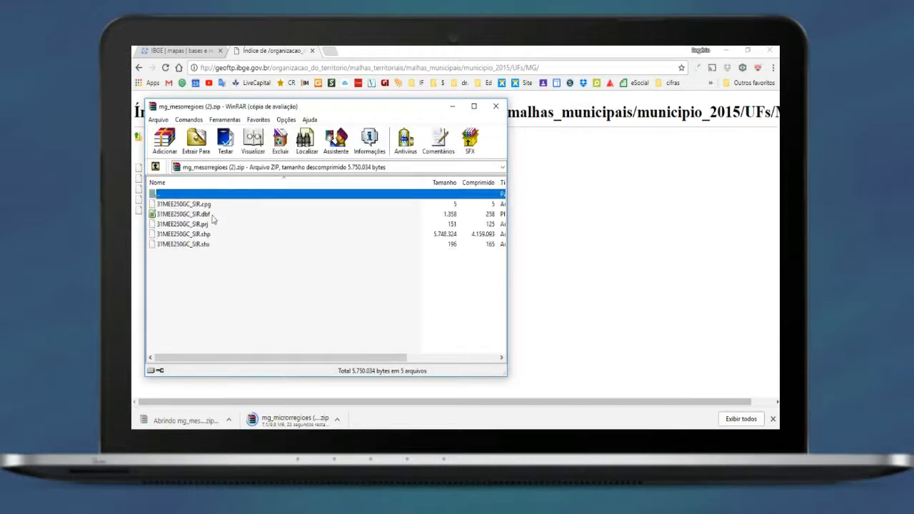
pyautogui.click(389, 247)
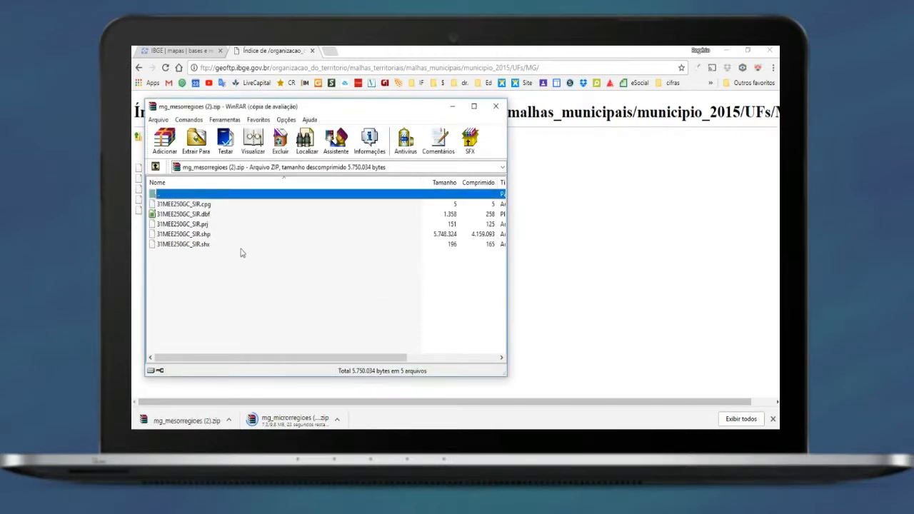
pyautogui.click(207, 245)
pyautogui.moveTo(207, 245); pyautogui.dragTo(206, 205)
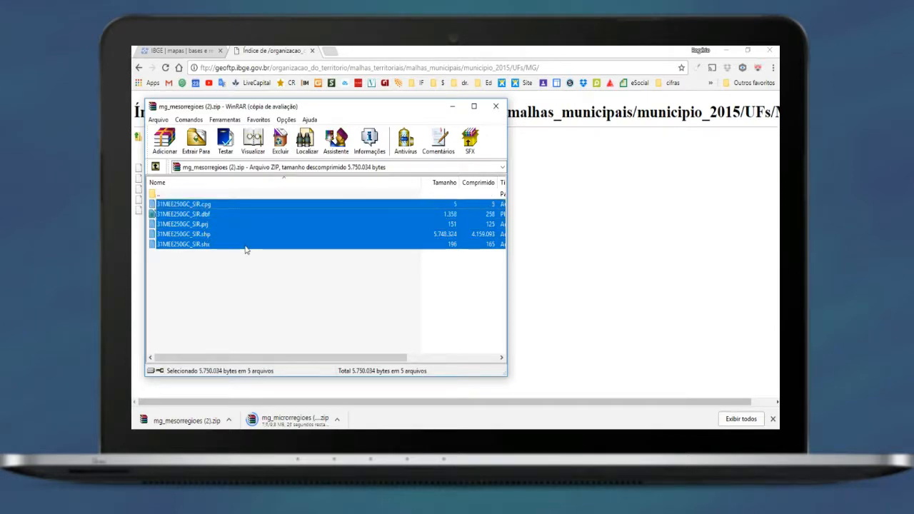
# Step: Switch to File Explorer and, from AULAS, go through CARTOGRAFIA TEMÁTICA and DADOS PARA AS ATIVIDADES - QUANTUMGIS to the inner AULA MESO E MICRO folder
pyautogui.click(223, 437)
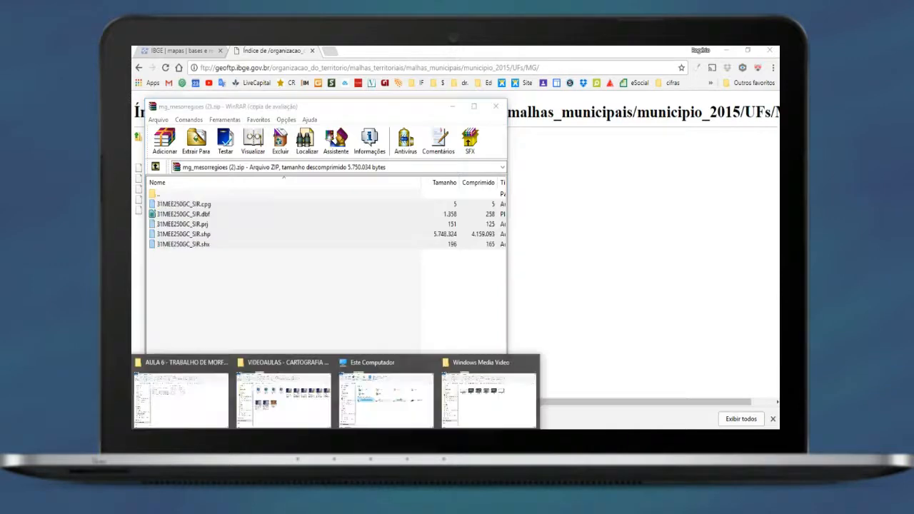
pyautogui.click(293, 392)
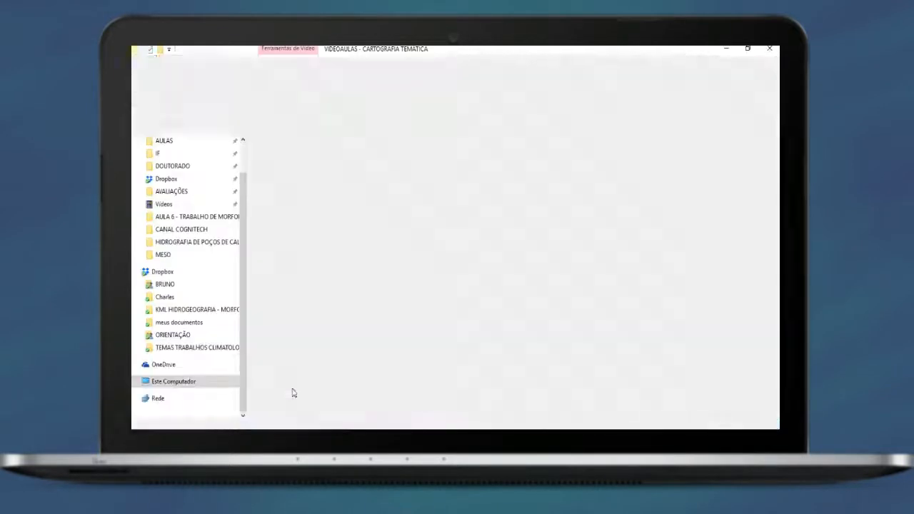
pyautogui.click(175, 143)
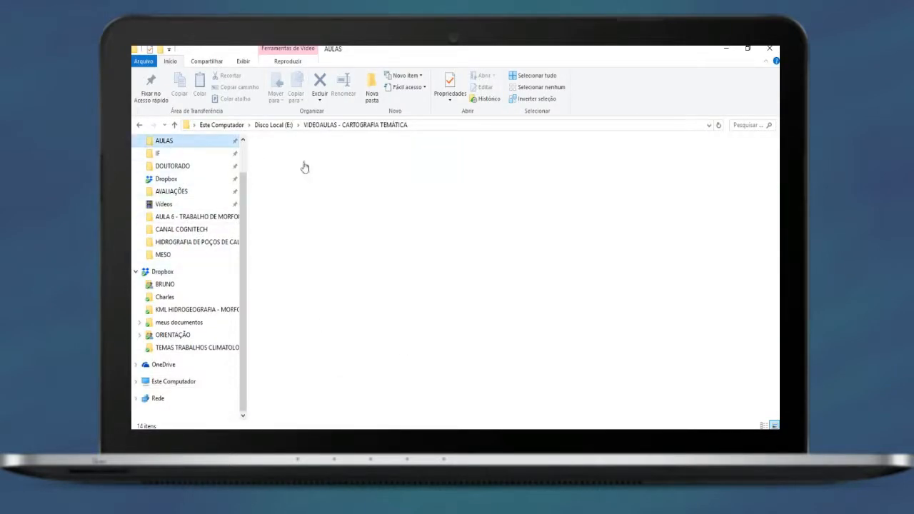
pyautogui.doubleClick(313, 157)
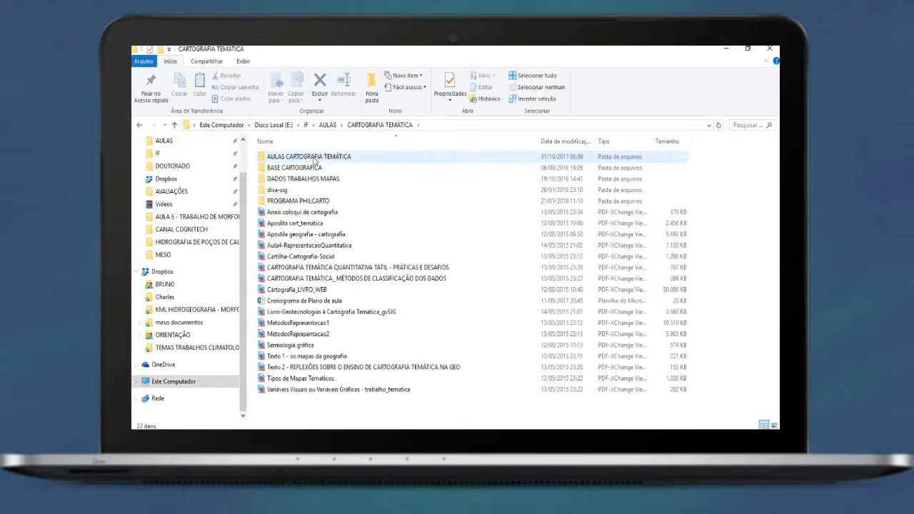
pyautogui.doubleClick(309, 157)
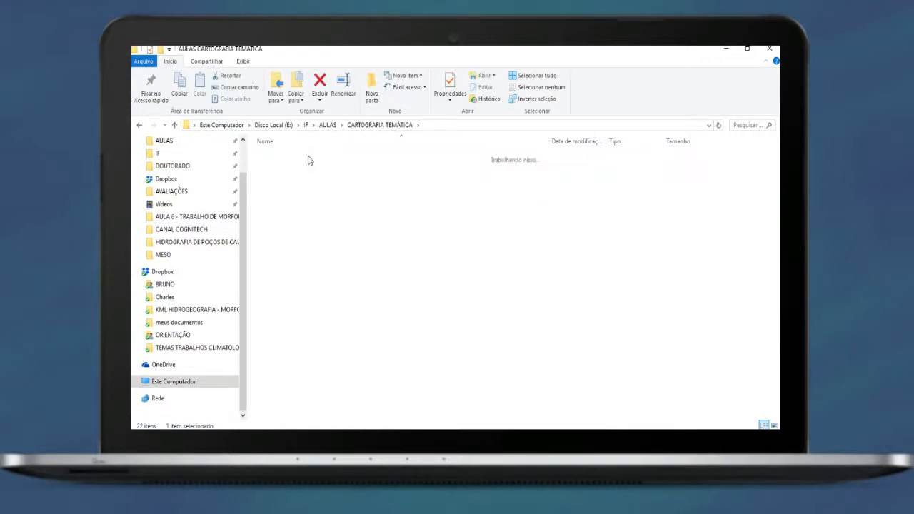
pyautogui.click(309, 168)
pyautogui.doubleClick(309, 168)
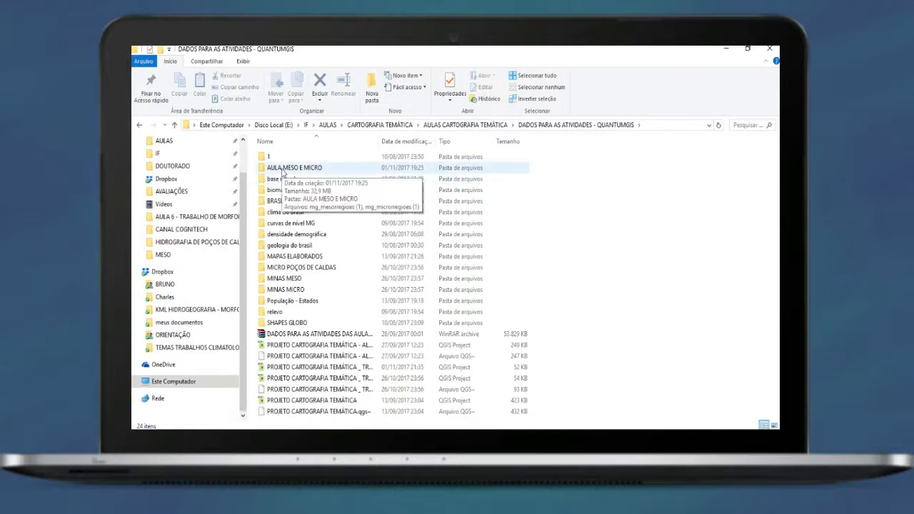
pyautogui.click(282, 172)
pyautogui.doubleClick(282, 170)
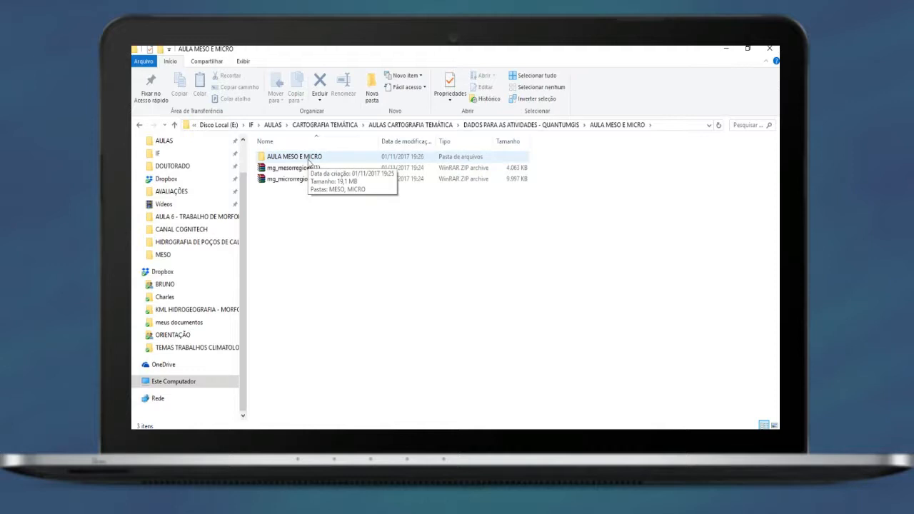
pyautogui.doubleClick(307, 160)
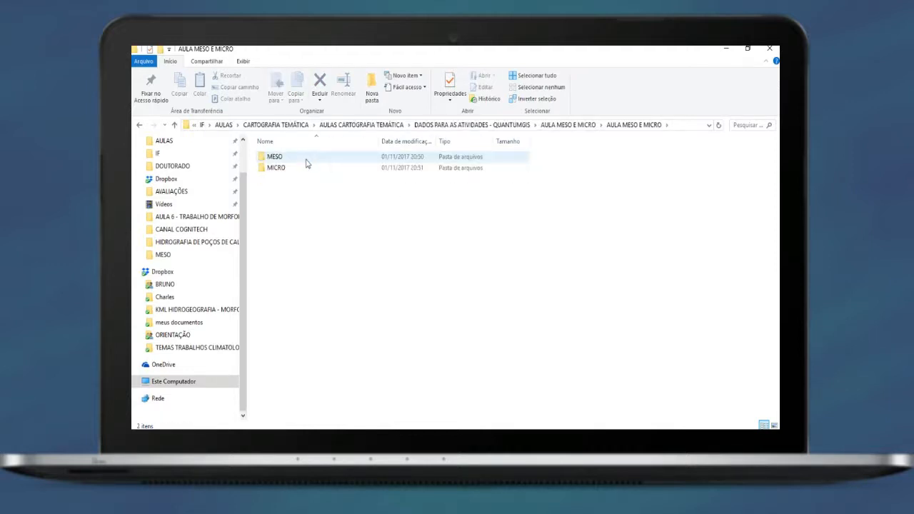
# Step: Delete the MESO POPULAÇÃO _OK, MESO POPULAÇÃO and MESO RENDA spreadsheets from the MESO folder, keeping only the shapefile files
pyautogui.click(284, 161)
pyautogui.click(288, 170)
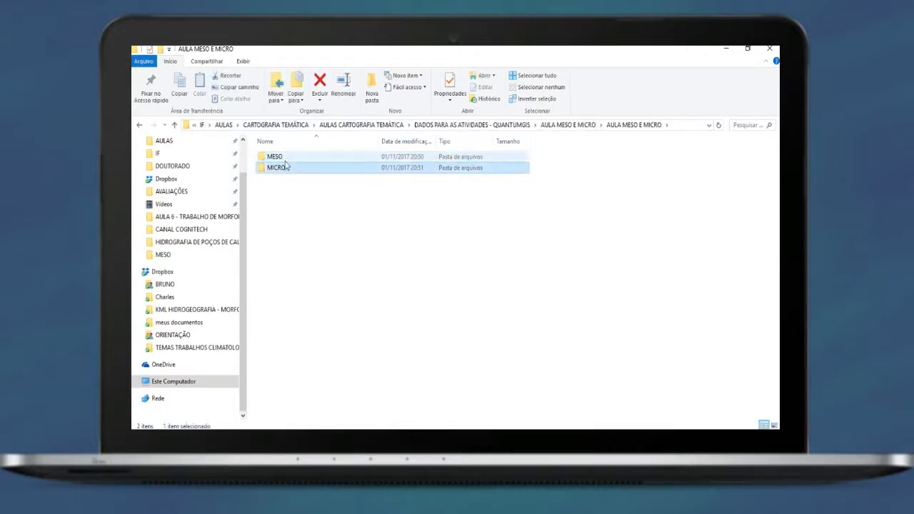
pyautogui.click(284, 162)
pyautogui.doubleClick(285, 159)
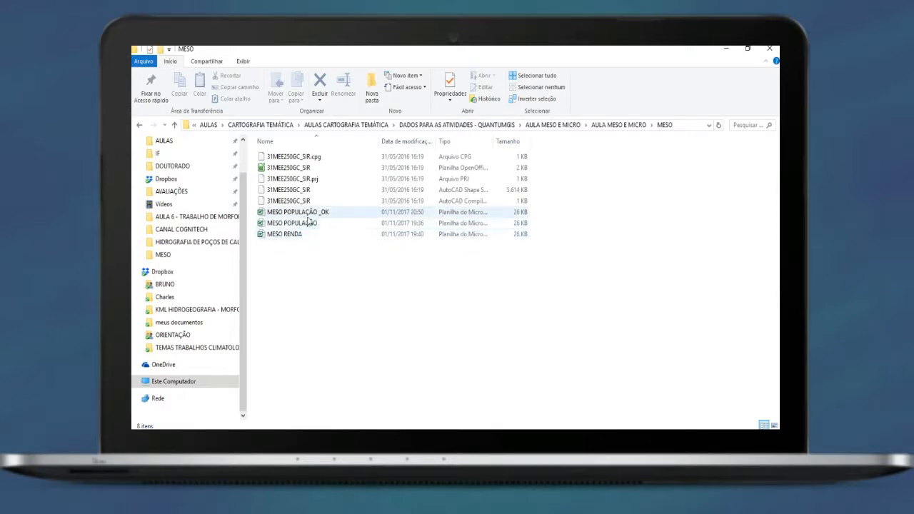
pyautogui.moveTo(332, 257); pyautogui.dragTo(276, 217)
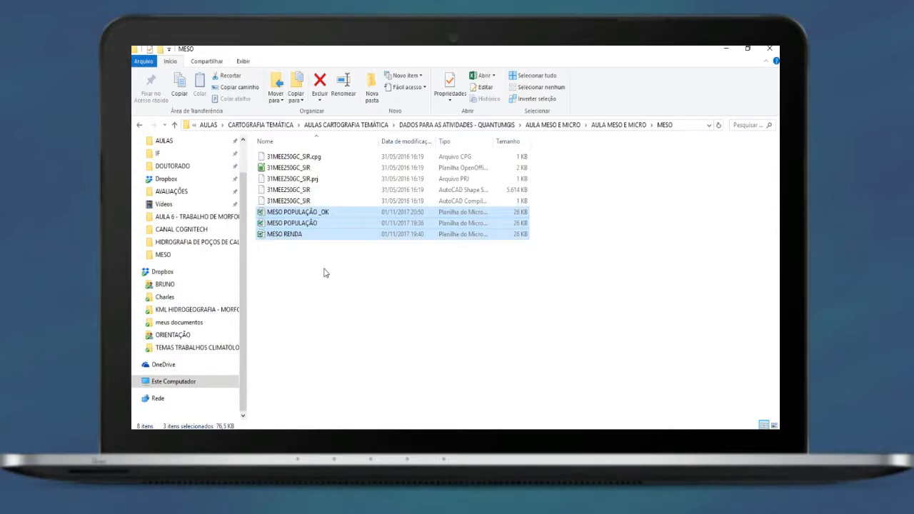
pyautogui.press('Delete')
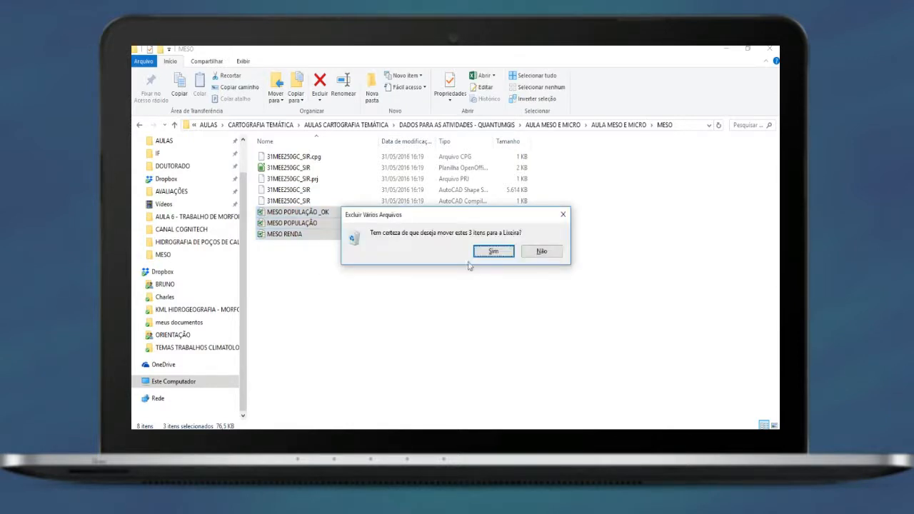
pyautogui.click(494, 253)
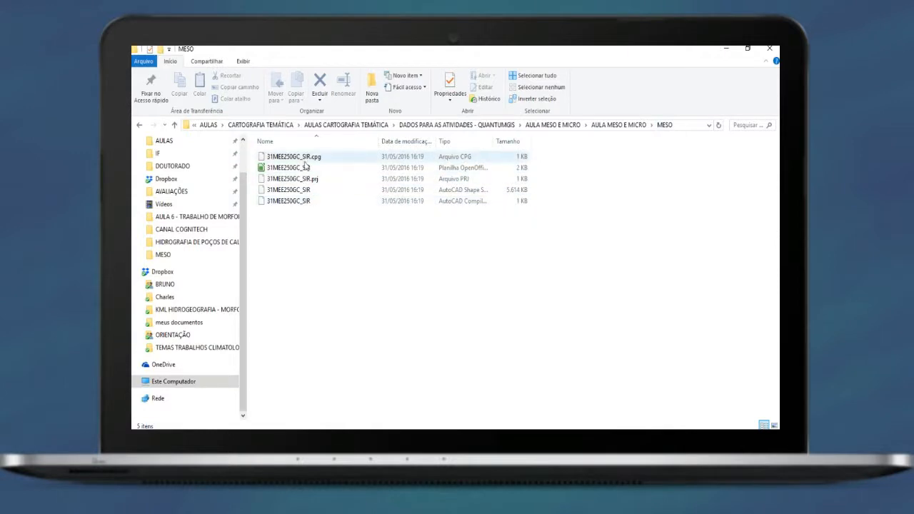
# Step: Delete the MICRO POPULAÇÃO and MICRO RENDA spreadsheets from the MICRO folder
pyautogui.click(616, 125)
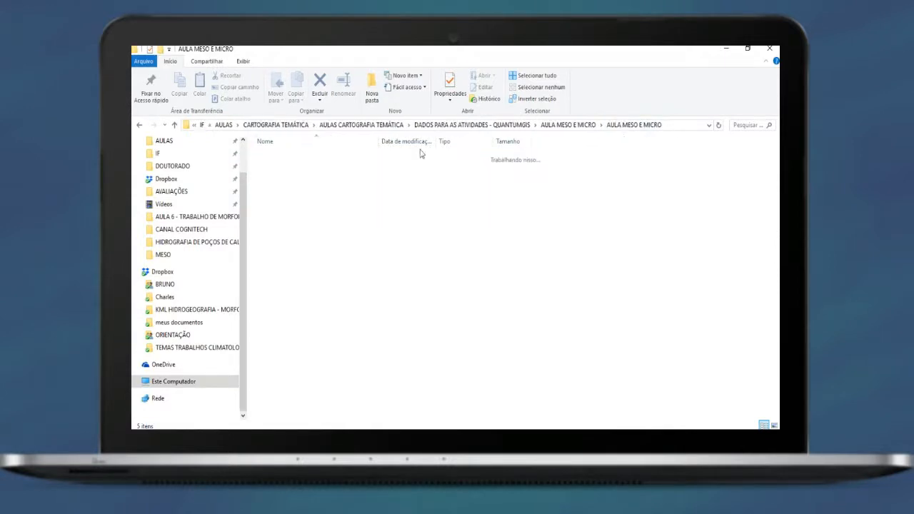
pyautogui.click(287, 170)
pyautogui.doubleClick(286, 170)
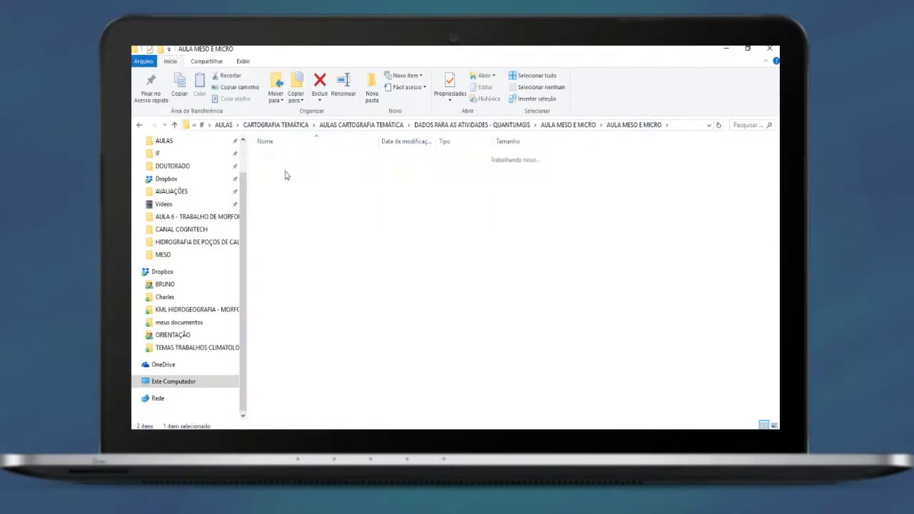
pyautogui.moveTo(325, 250); pyautogui.dragTo(282, 222)
pyautogui.press('Delete')
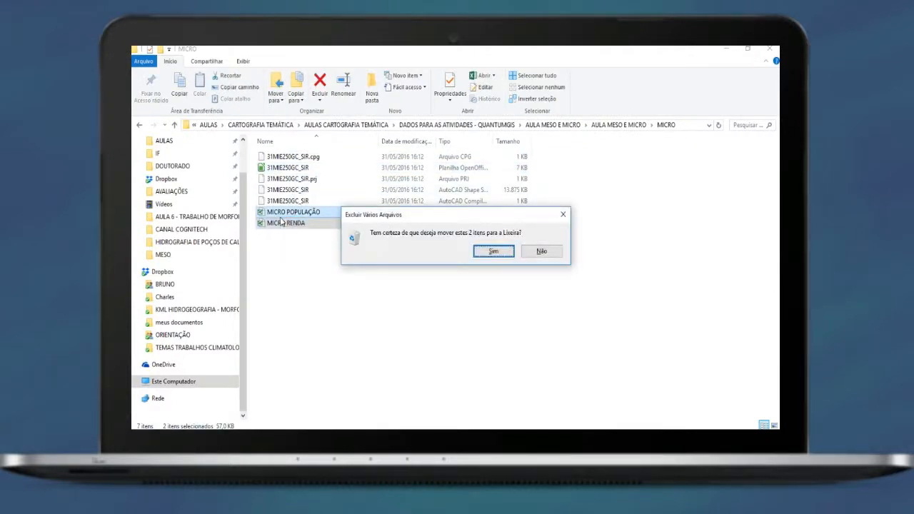
pyautogui.press('Return')
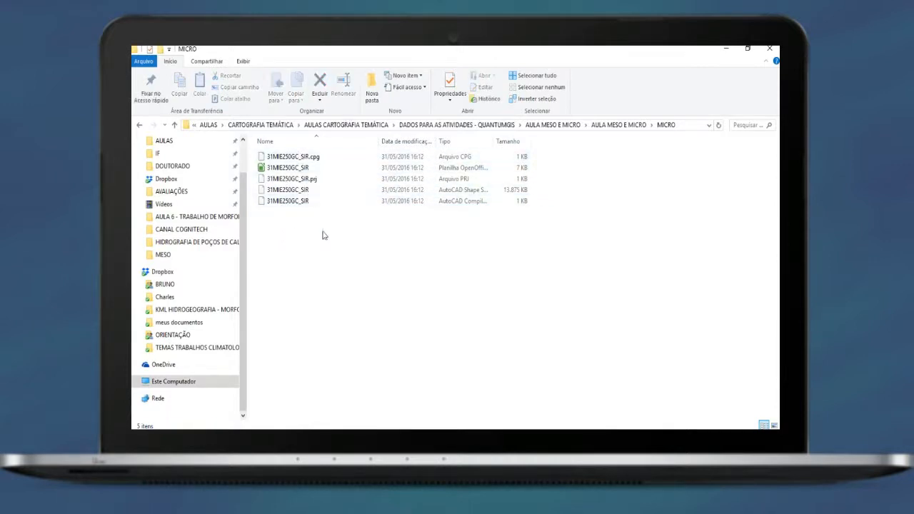
# Step: Leave the MICRO folder, close the mesoregions archive, and search the web for SIDRA to open the Sistema IBGE de Recuperação Automática site
pyautogui.click(726, 50)
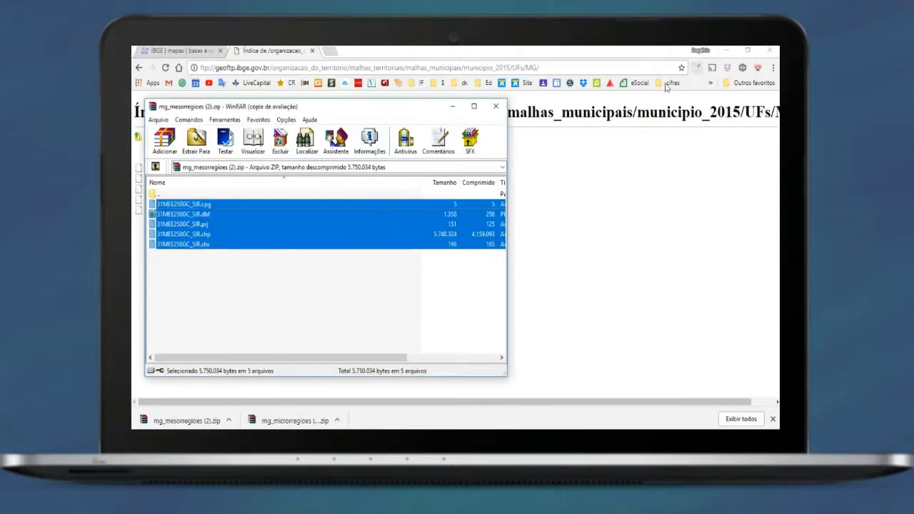
pyautogui.click(495, 107)
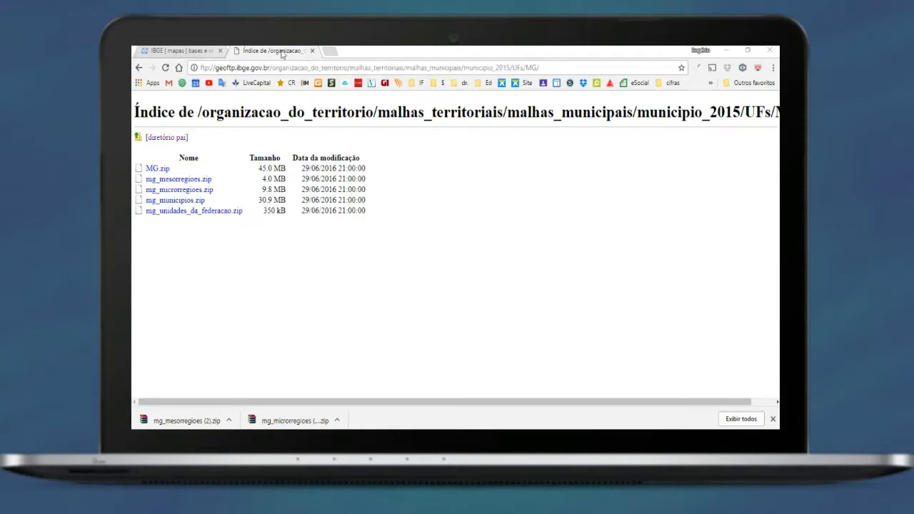
pyautogui.click(288, 69)
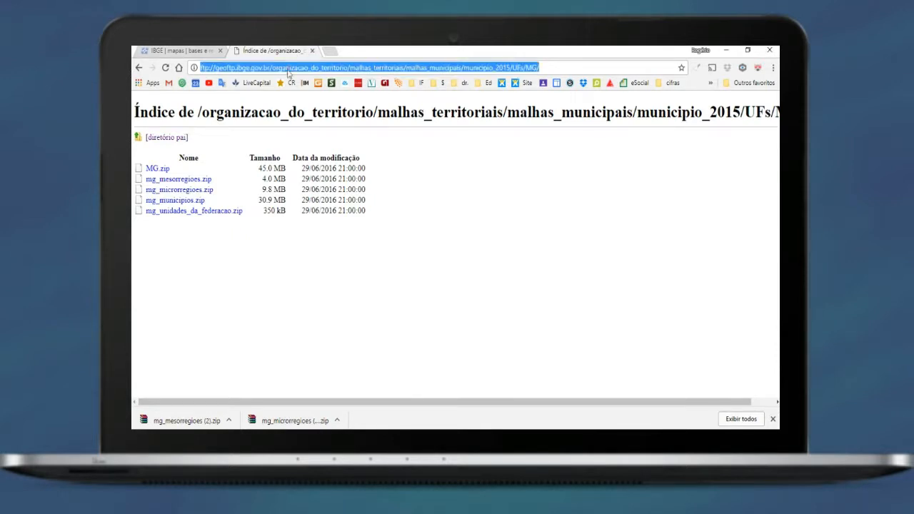
pyautogui.write('SIDRA')
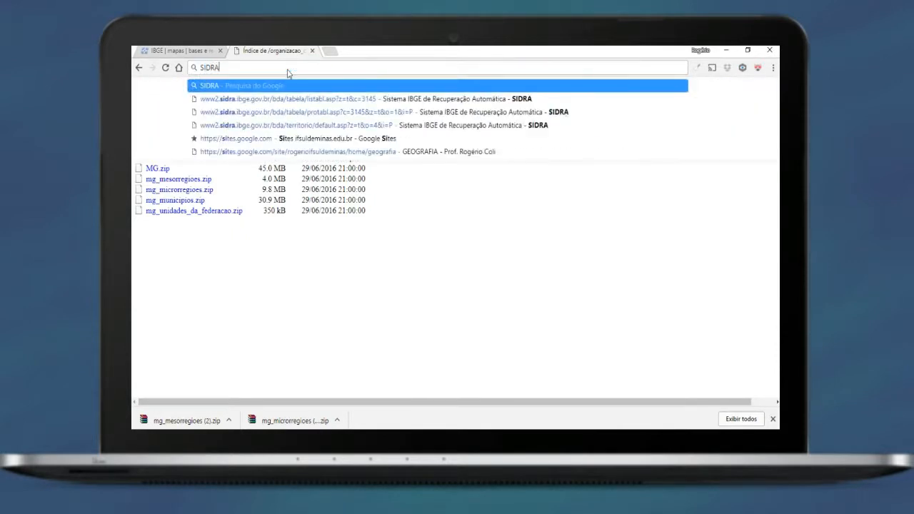
pyautogui.press('Return')
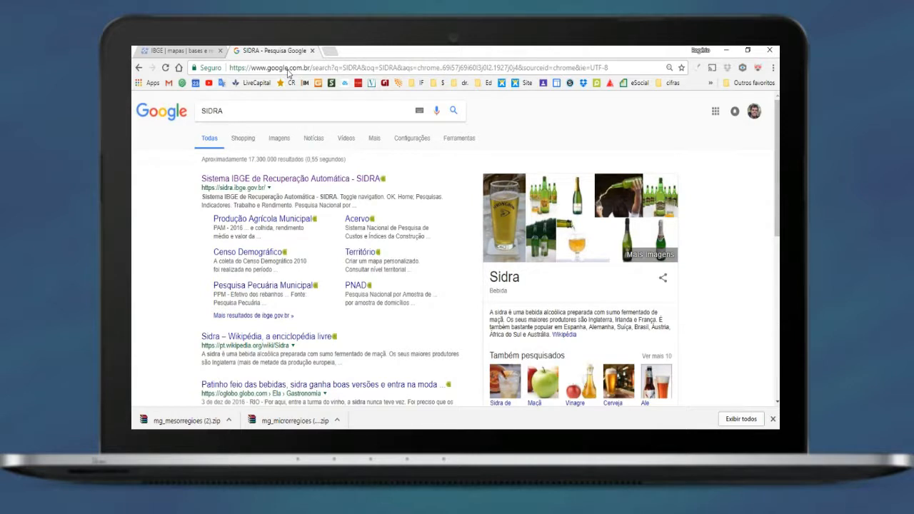
pyautogui.click(259, 180)
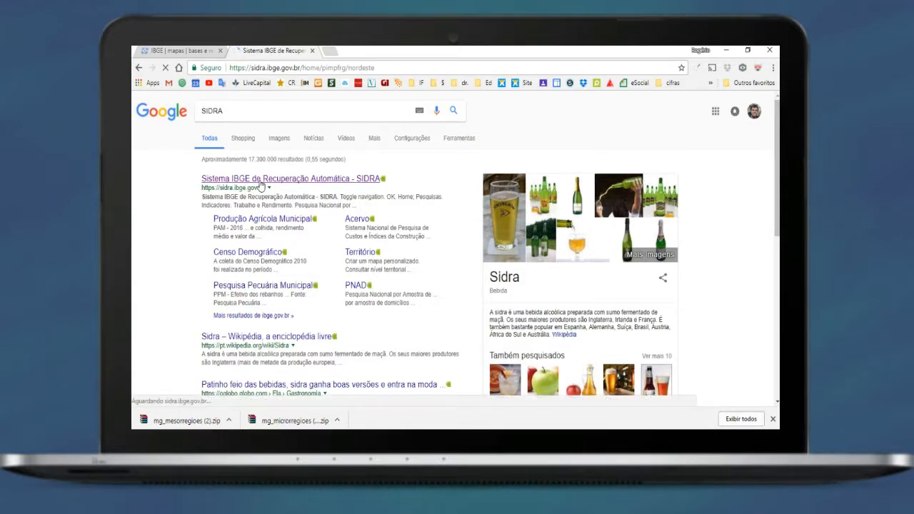
pyautogui.click(773, 419)
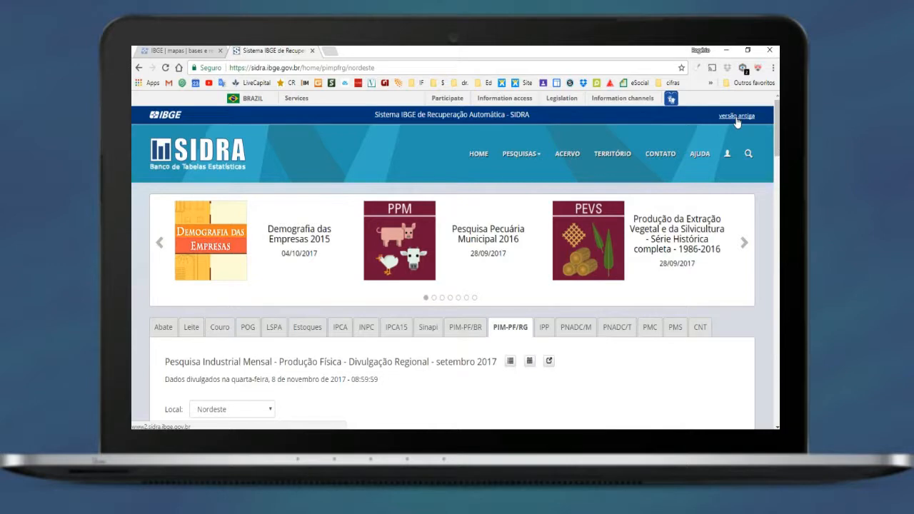
# Step: Switch SIDRA to its old version (versão antiga) and open table number 3145
pyautogui.click(737, 118)
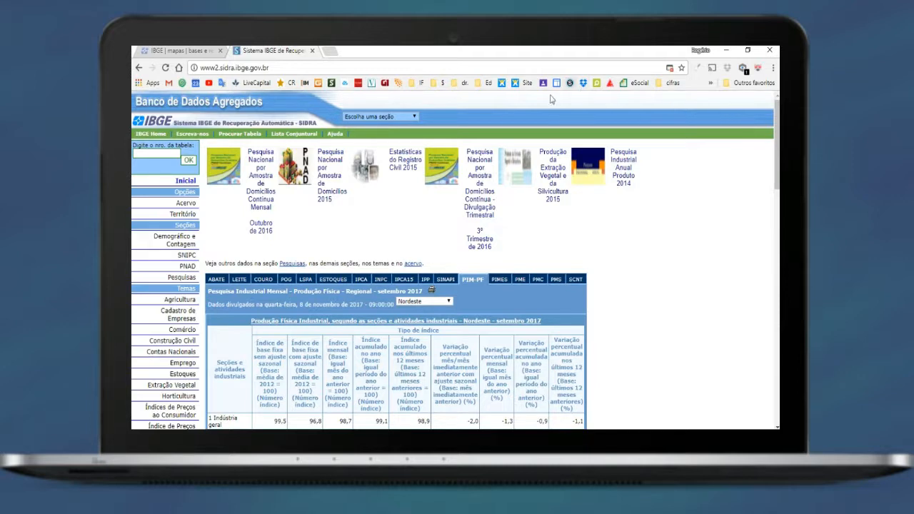
pyautogui.click(147, 156)
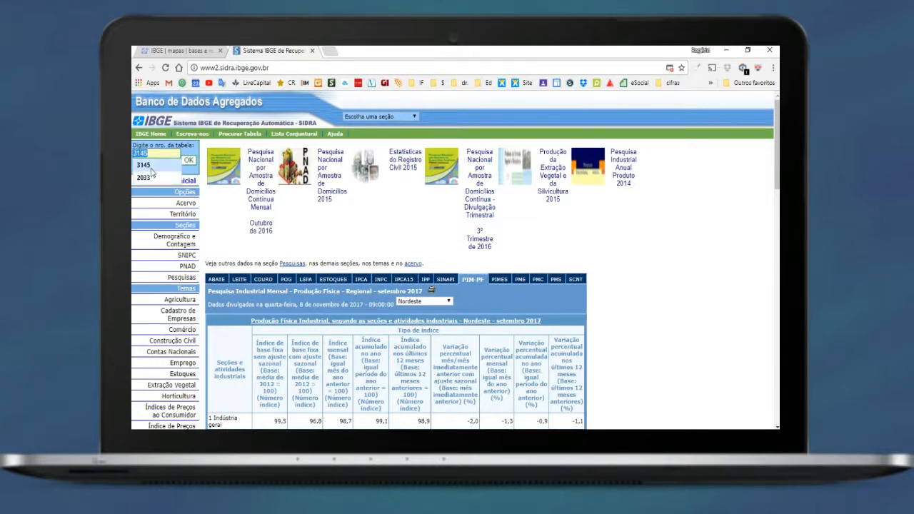
pyautogui.click(151, 172)
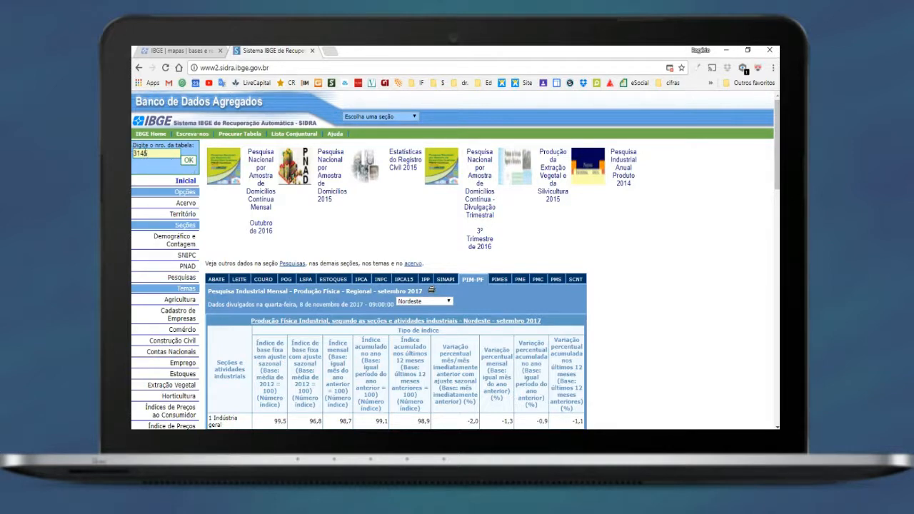
pyautogui.click(191, 166)
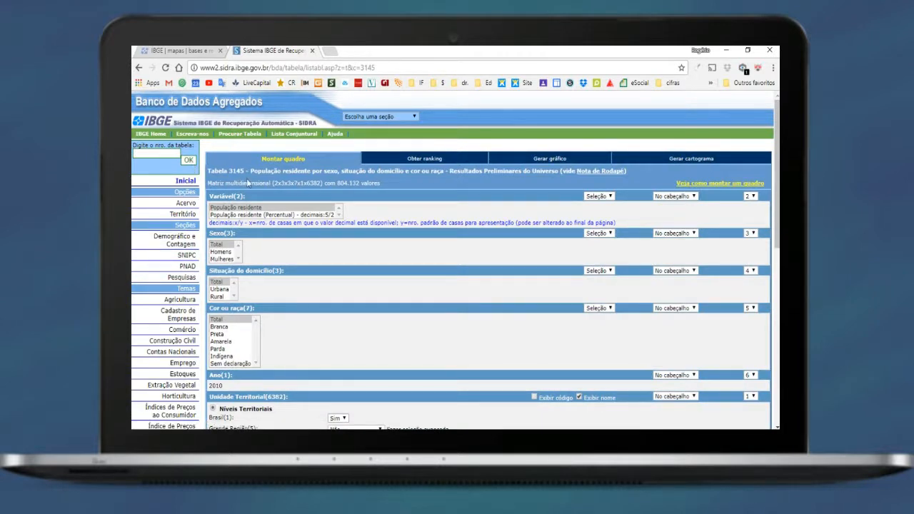
# Step: In table 3145, select População residente, Total for Sexo, and Total, Urbana and Rural for Situação do domicílio
pyautogui.moveTo(250, 172); pyautogui.dragTo(412, 169)
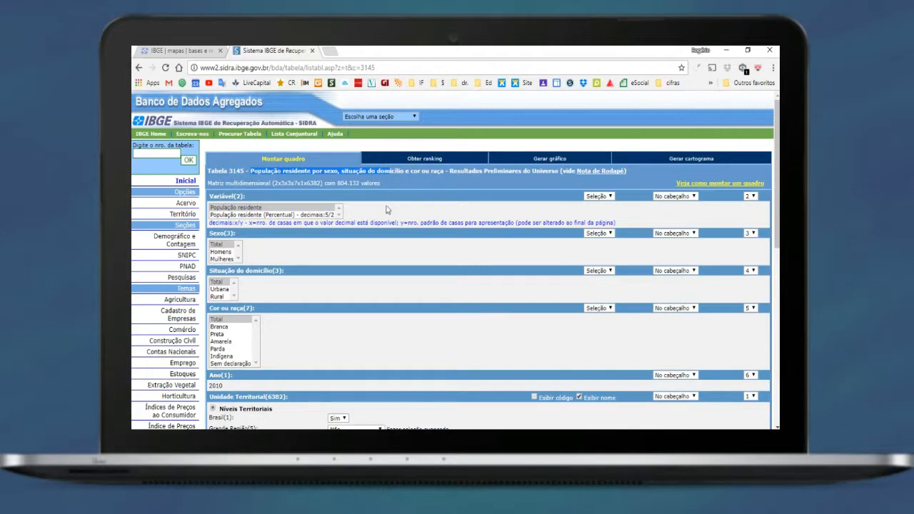
pyautogui.click(234, 209)
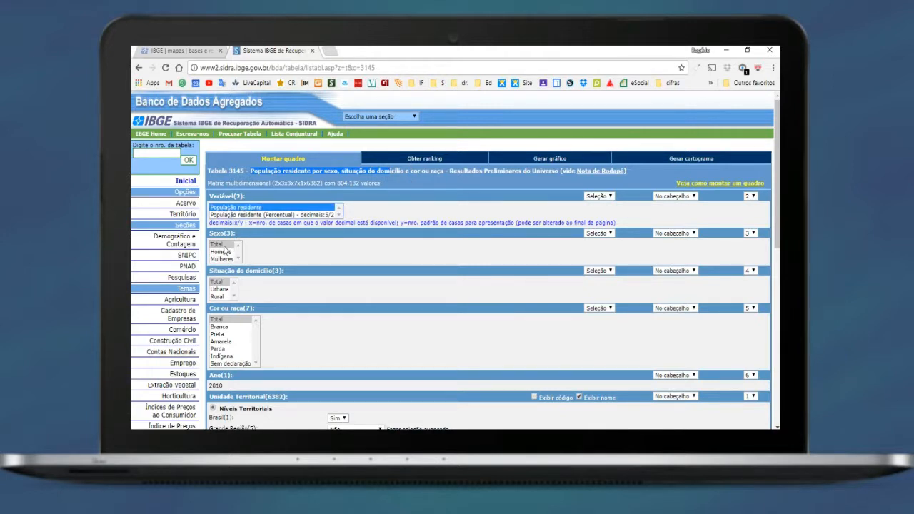
pyautogui.click(225, 246)
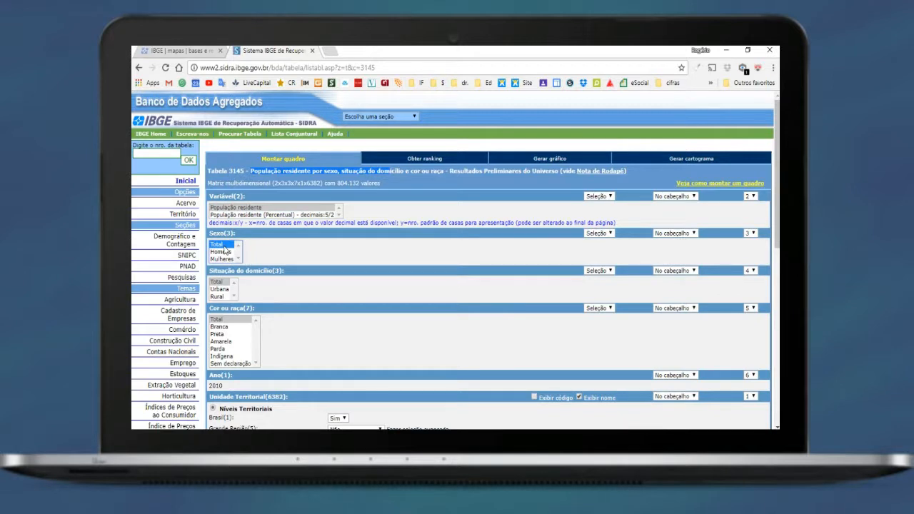
pyautogui.click(218, 282)
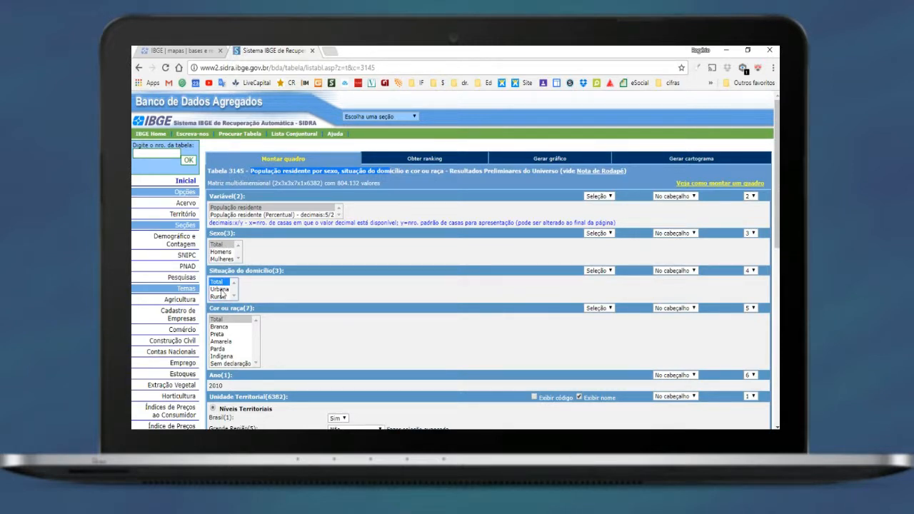
pyautogui.keyDown('ctrl'); pyautogui.click(221, 290); pyautogui.keyUp('ctrl')
pyautogui.keyDown('ctrl'); pyautogui.click(219, 296); pyautogui.keyUp('ctrl')
pyautogui.scroll(-3, 293, 301)
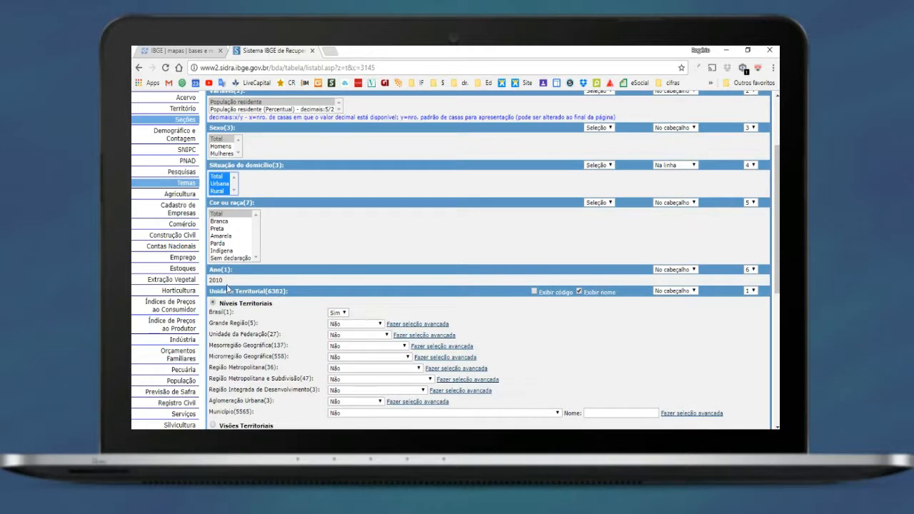
# Step: Display the territorial unit's code instead of its name and set the Brasil territorial level to Não
pyautogui.scroll(-3, 350, 279)
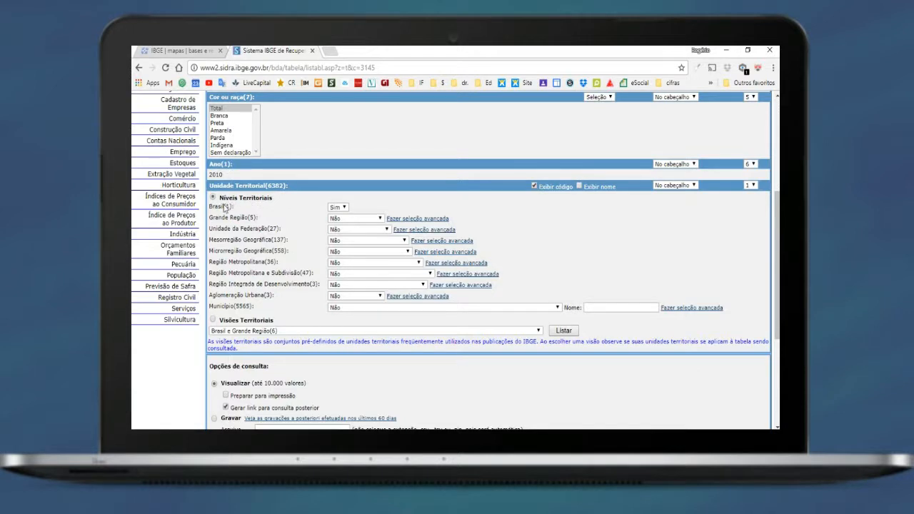
pyautogui.moveTo(229, 199); pyautogui.dragTo(273, 199)
pyautogui.moveTo(214, 207); pyautogui.dragTo(232, 207)
pyautogui.click(343, 207)
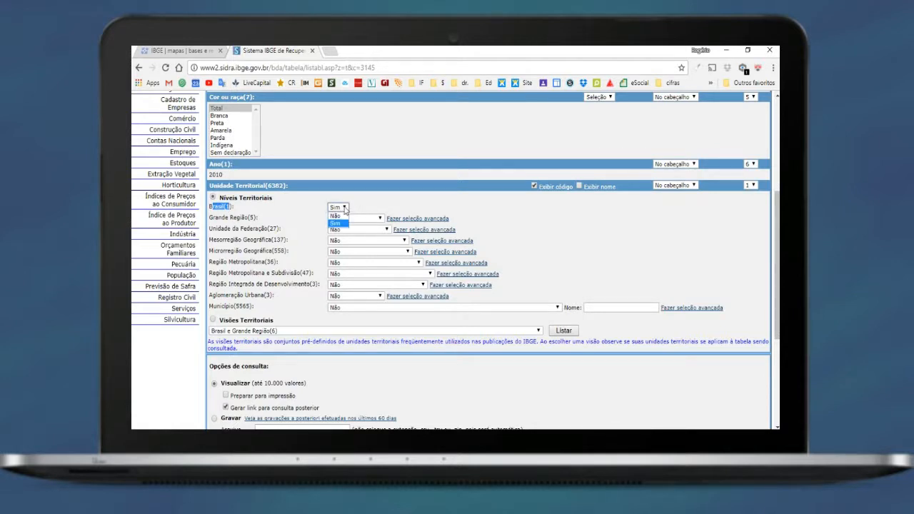
pyautogui.click(342, 222)
# Step: Set the Mesorregião Geográfica territorial level to Em Minas Gerais
pyautogui.moveTo(218, 240); pyautogui.dragTo(287, 240)
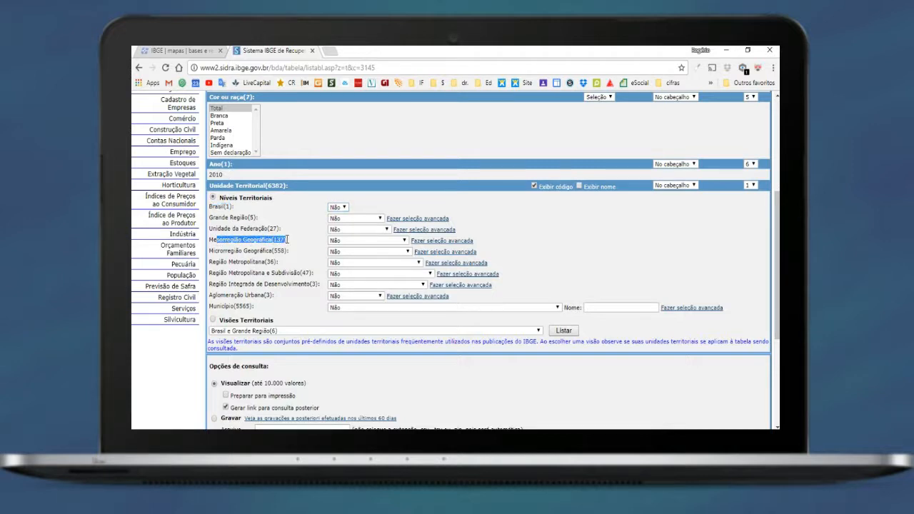
pyautogui.click(356, 241)
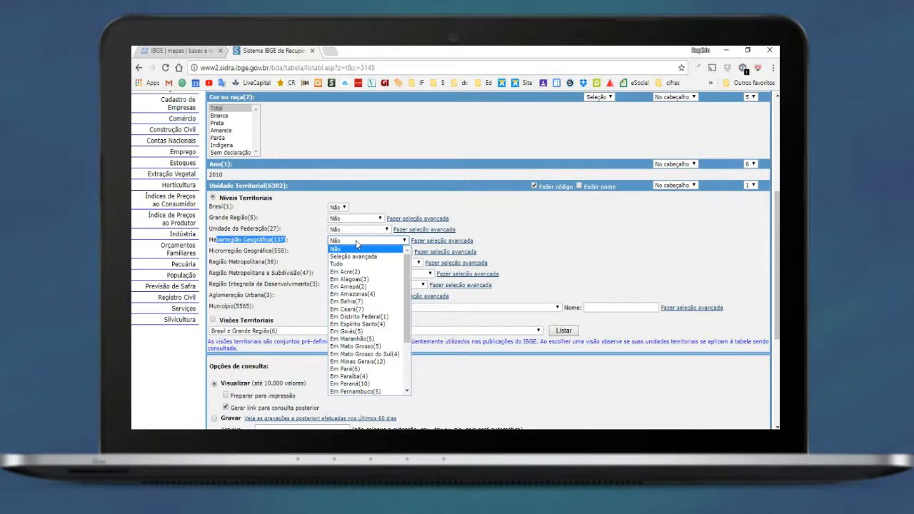
pyautogui.click(380, 363)
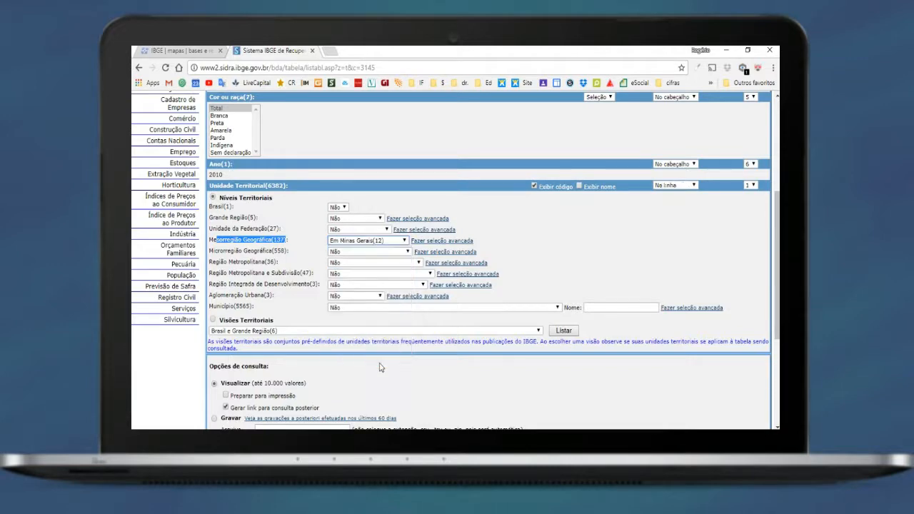
# Step: Record the query as a CSV (BR) file named MESO POPULAÇÃO and download the resulting file
pyautogui.scroll(-3, 319, 267)
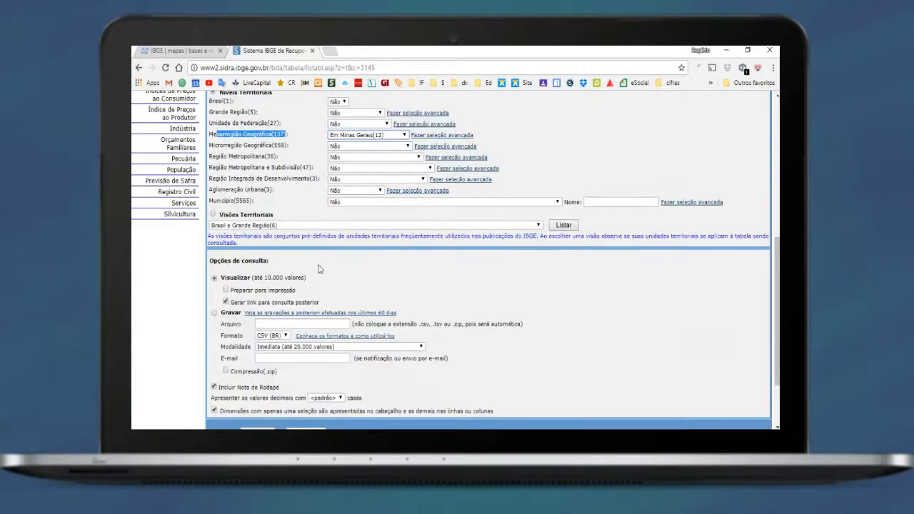
pyautogui.scroll(3, 319, 268)
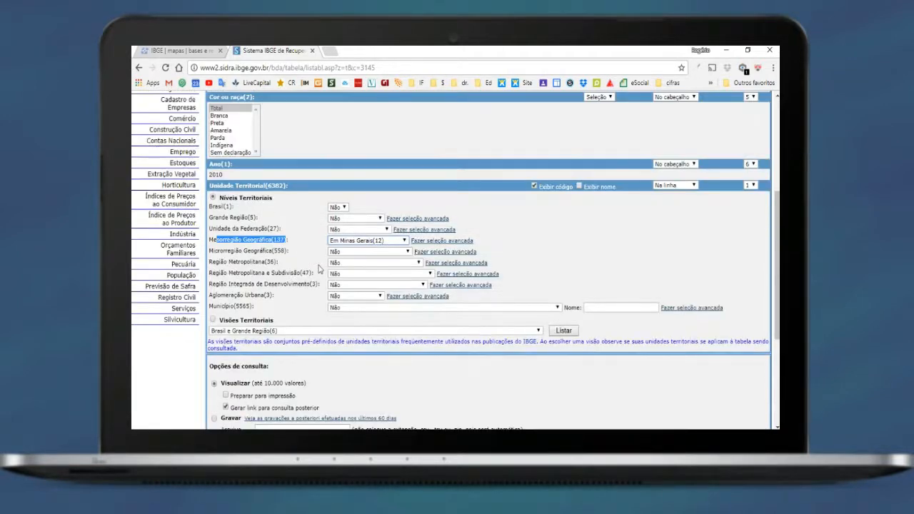
pyautogui.scroll(3, 319, 268)
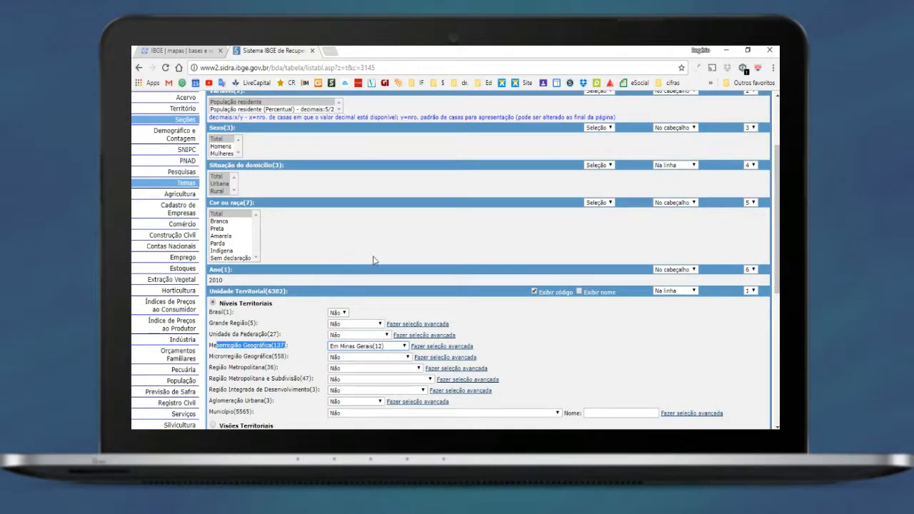
pyautogui.scroll(-9, 347, 245)
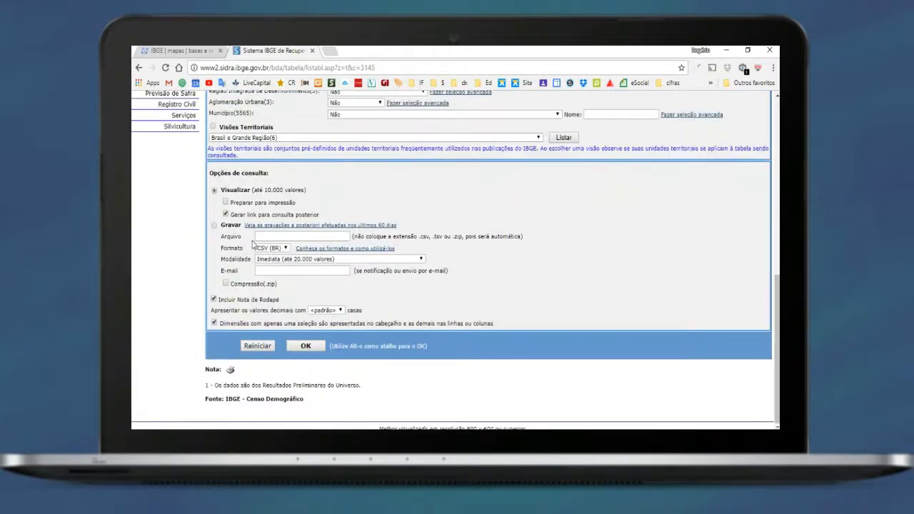
pyautogui.click(274, 238)
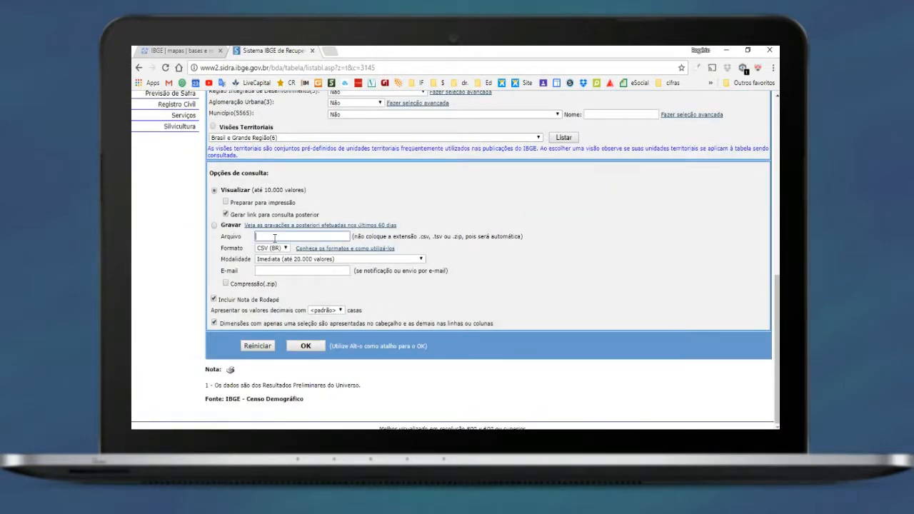
pyautogui.write('MESO')
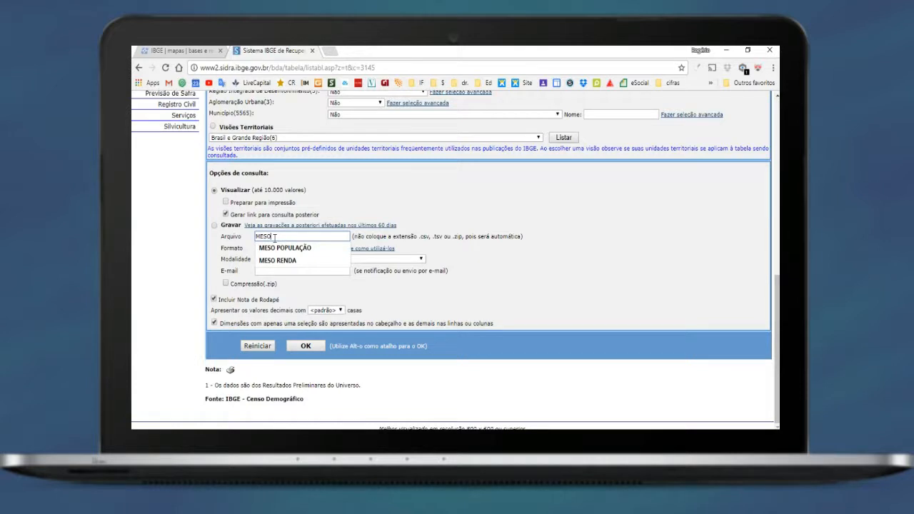
pyautogui.click(282, 248)
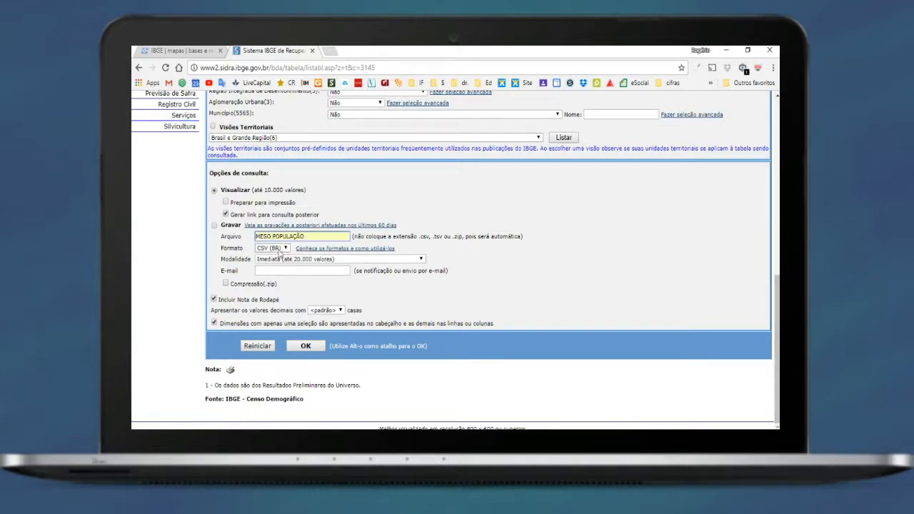
pyautogui.click(307, 347)
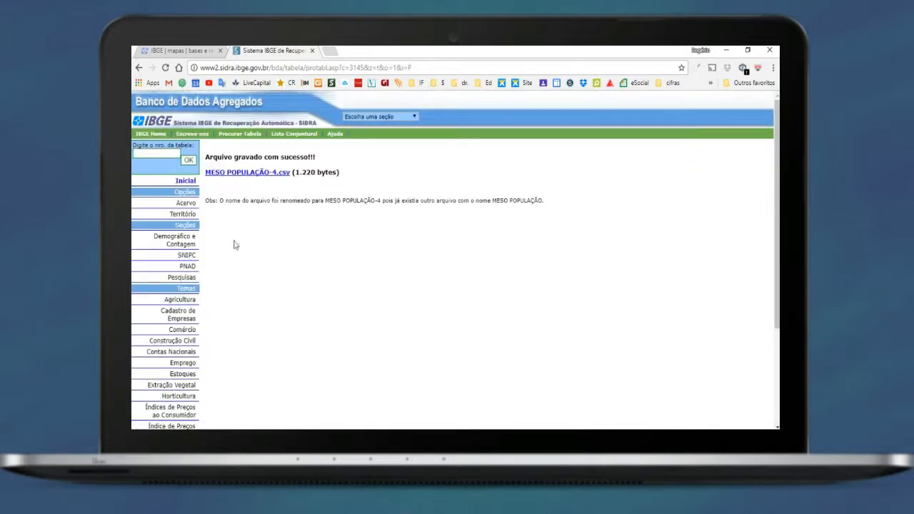
pyautogui.click(260, 177)
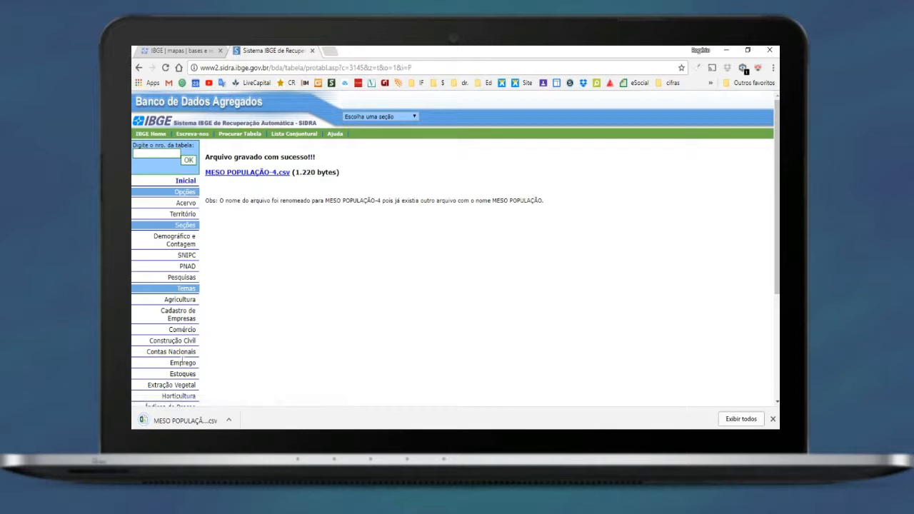
# Step: Open the downloaded population CSV in Excel, maximize the window, and widen column A
pyautogui.click(178, 422)
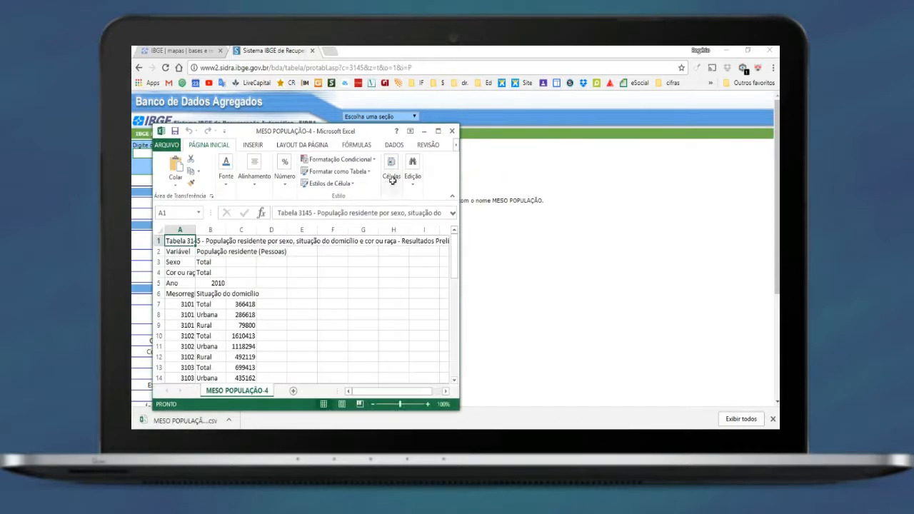
pyautogui.click(437, 132)
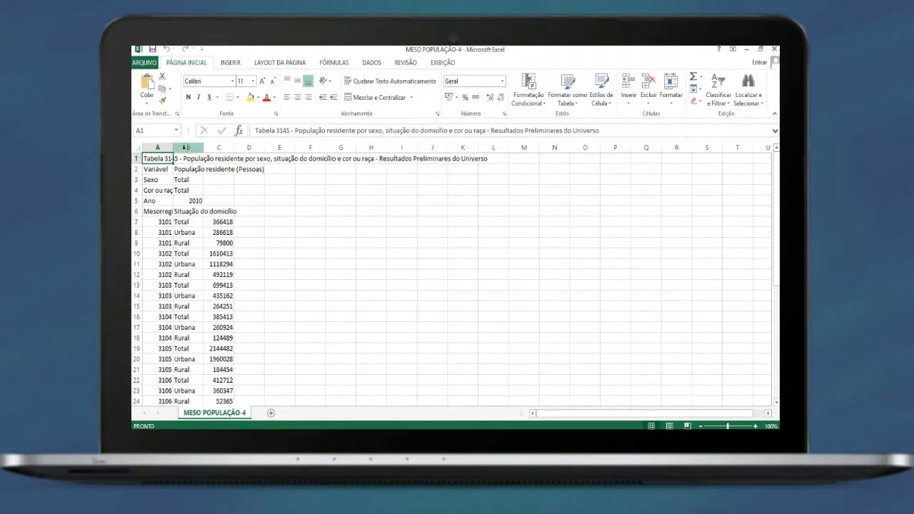
pyautogui.moveTo(172, 148); pyautogui.dragTo(202, 147)
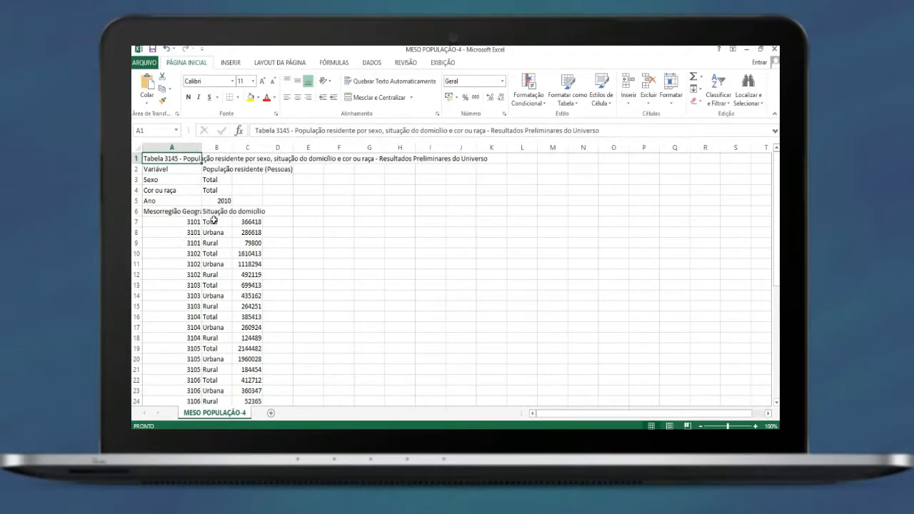
# Step: Examine the Total, Urbana and Rural entries of the first mesoregion by selecting cells B7:B9
pyautogui.click(215, 221)
pyautogui.click(216, 232)
pyautogui.click(219, 243)
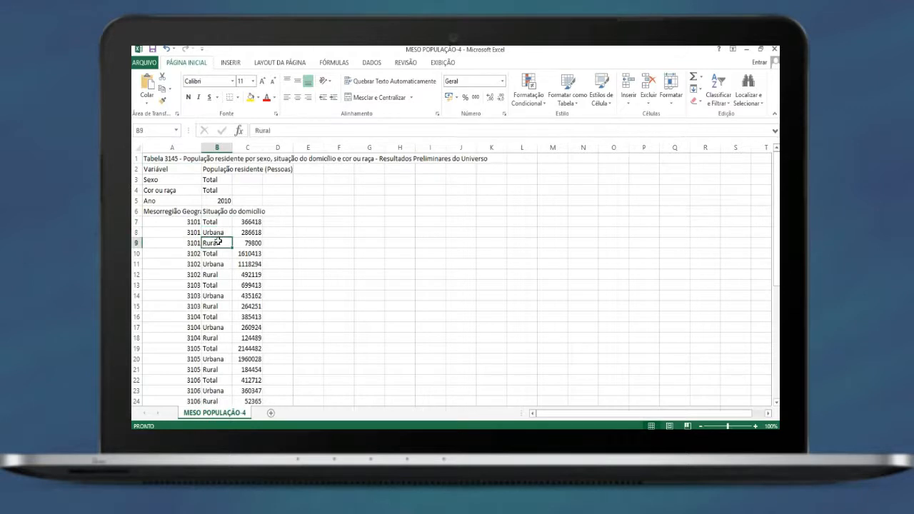
pyautogui.moveTo(210, 222); pyautogui.dragTo(211, 243)
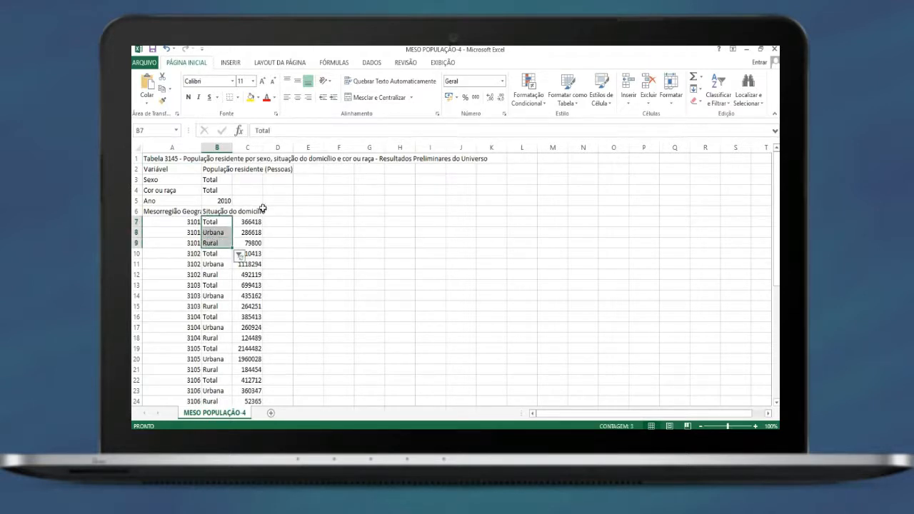
# Step: Close the CSV without saving, return to the SIDRA query form in the browser and set Situação do domicílio to Na coluna
pyautogui.click(775, 50)
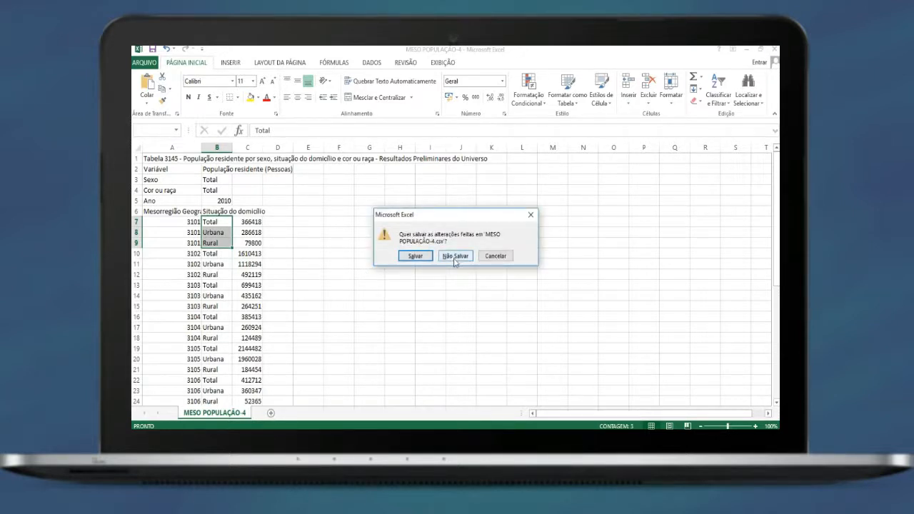
pyautogui.click(455, 258)
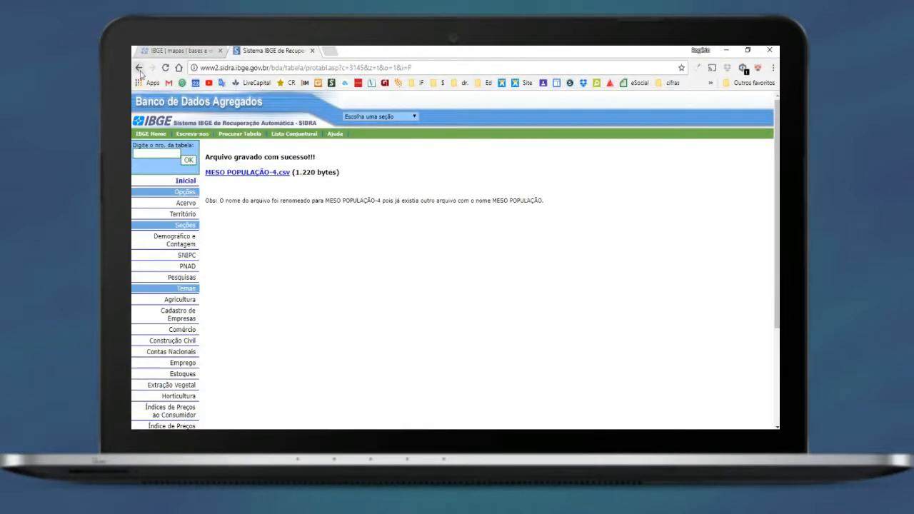
pyautogui.click(139, 67)
pyautogui.scroll(5, 277, 220)
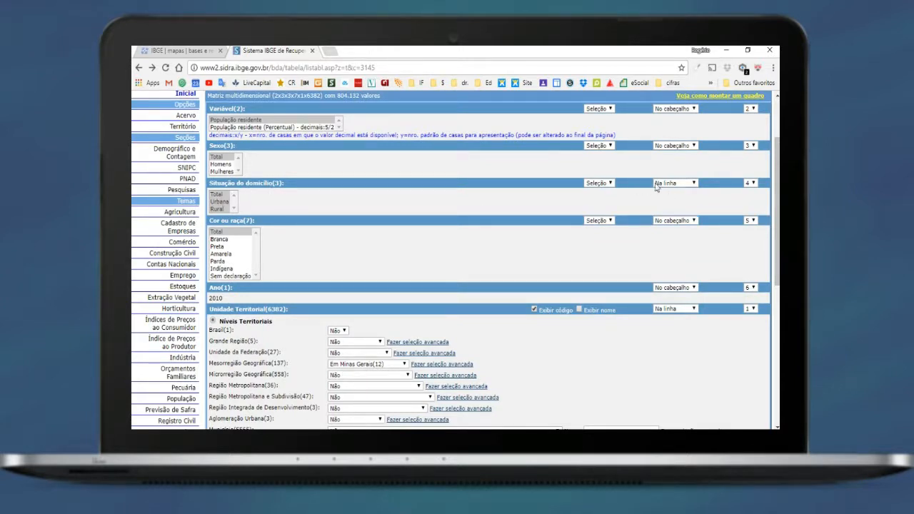
pyautogui.click(677, 185)
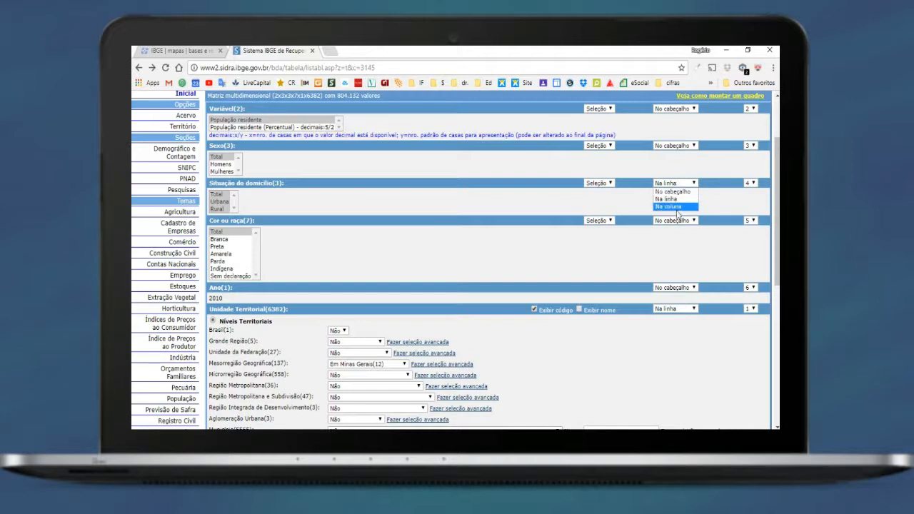
pyautogui.click(674, 207)
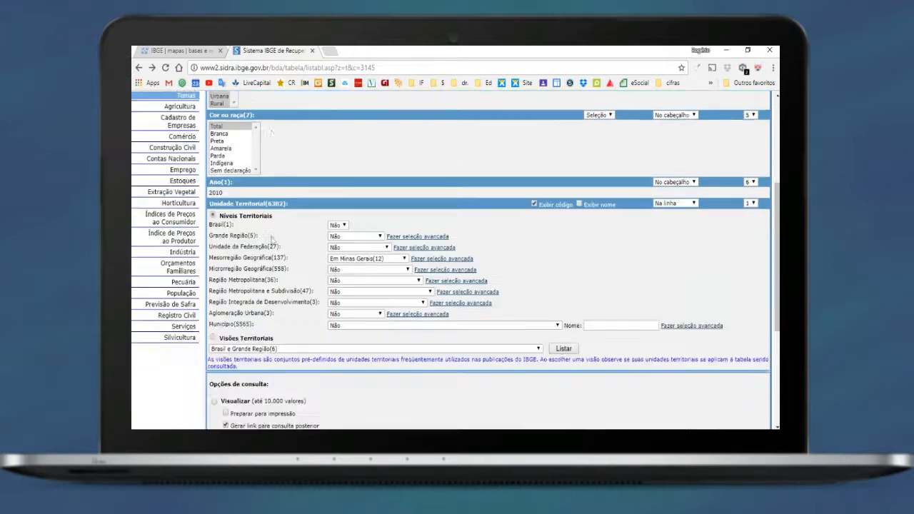
# Step: Record the query again as the MESO POPULAÇÃO CSV, download the resulting file and open it in Excel
pyautogui.scroll(-3, 272, 240)
pyautogui.scroll(-6, 397, 266)
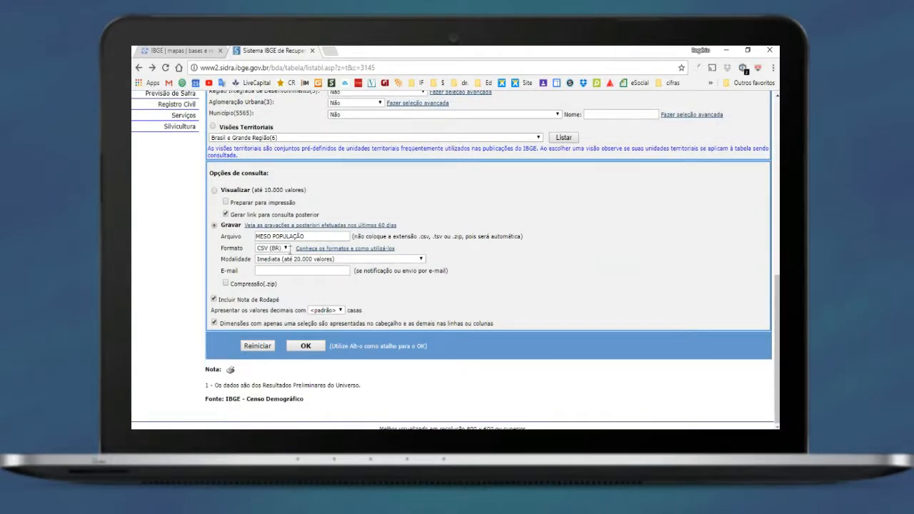
pyautogui.click(300, 349)
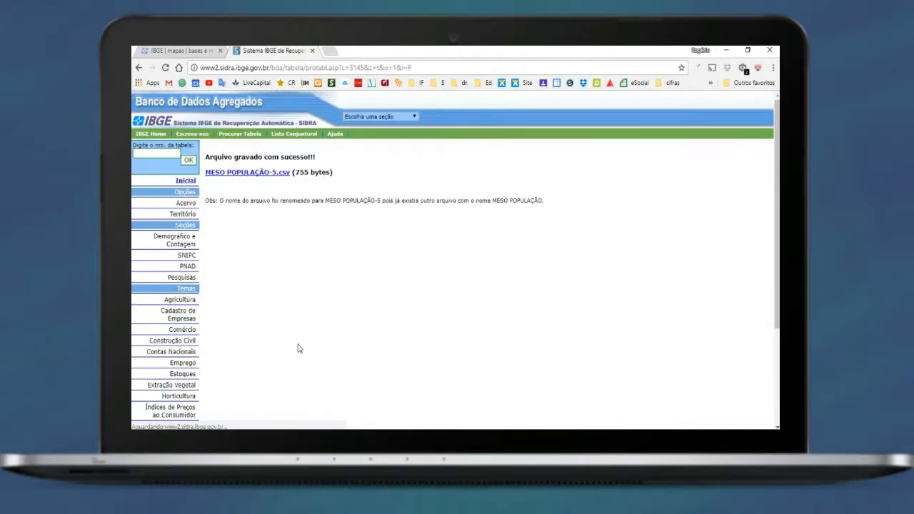
pyautogui.click(253, 178)
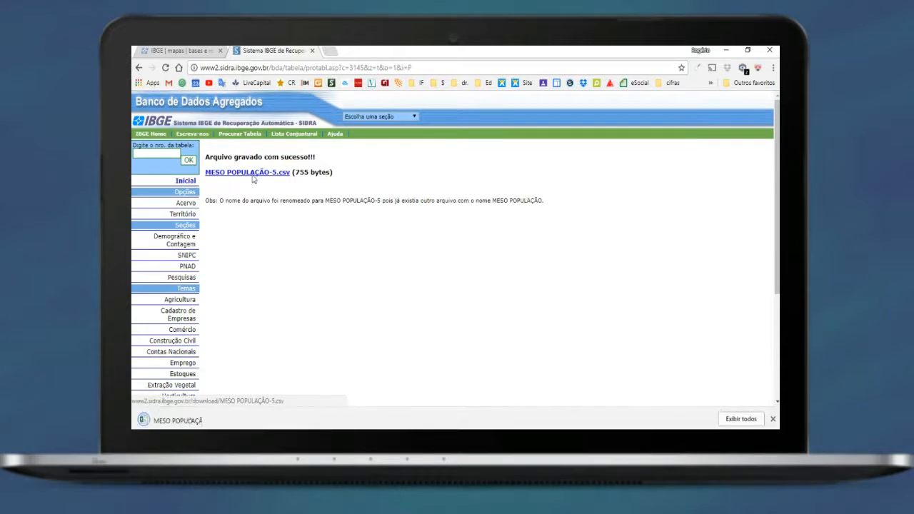
pyautogui.click(177, 420)
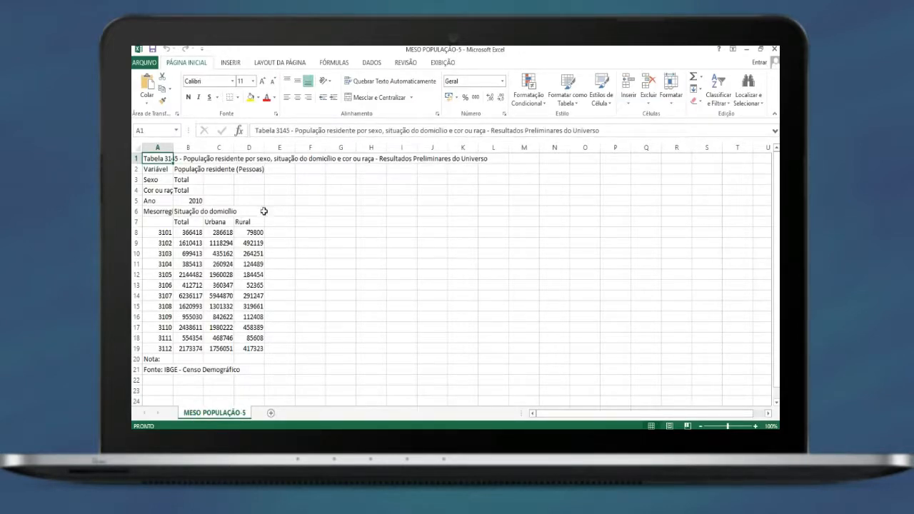
# Step: Examine the Total, Urbana and Rural population columns of the mesoregions by selecting each one
pyautogui.moveTo(187, 221); pyautogui.dragTo(186, 348)
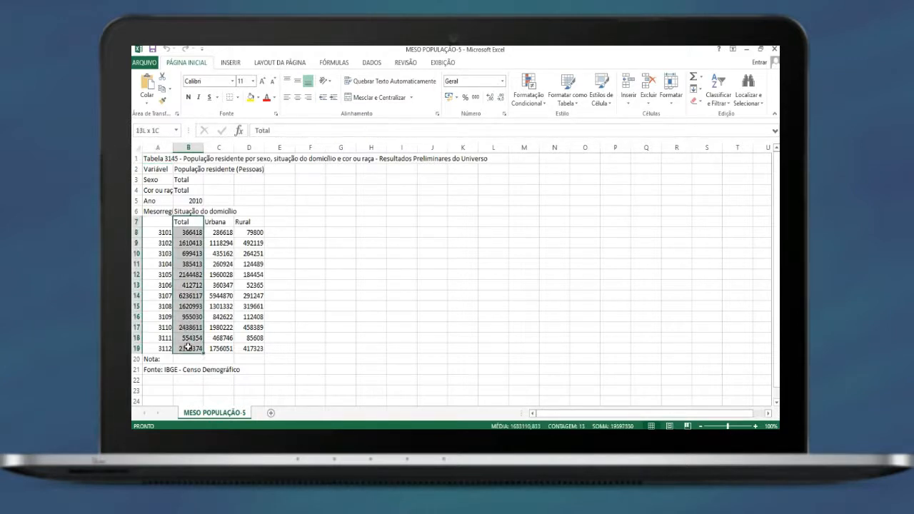
pyautogui.moveTo(219, 222); pyautogui.dragTo(220, 356)
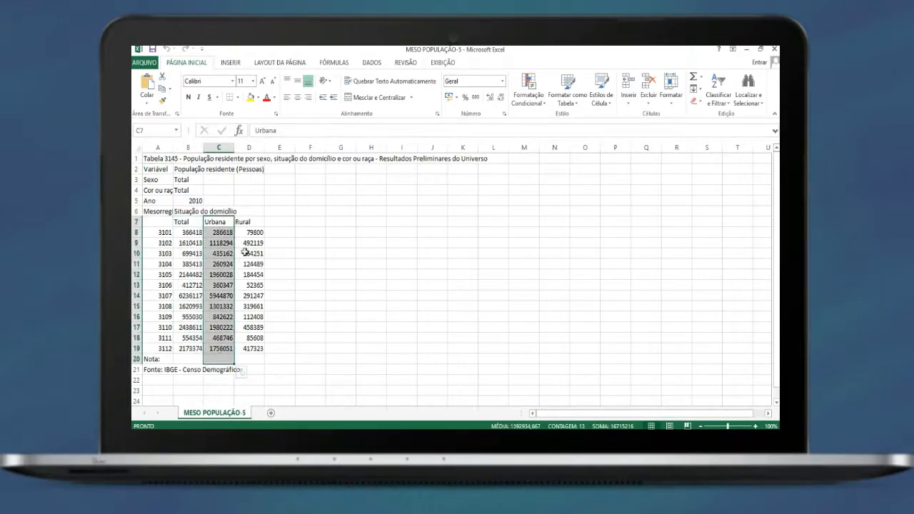
pyautogui.moveTo(245, 224); pyautogui.dragTo(247, 349)
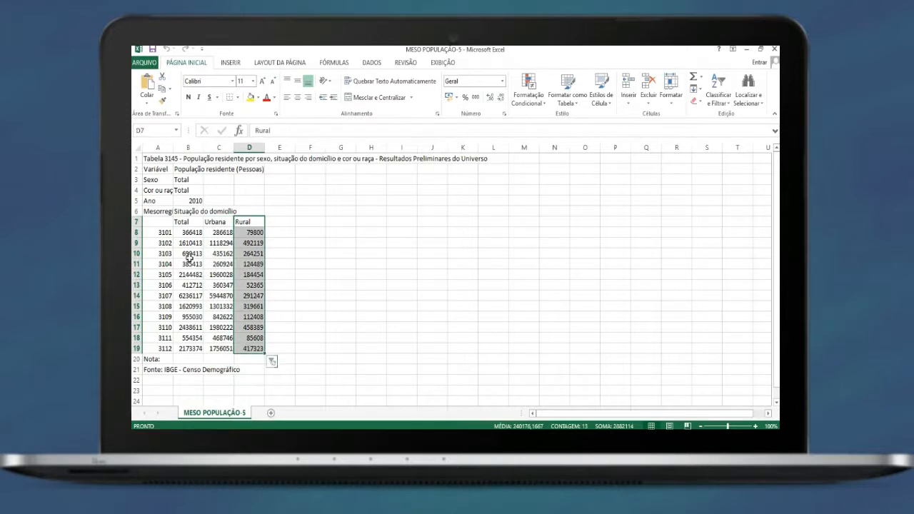
# Step: Move the Mesorregião Geográfica heading from A6 to A7 and replace its text with CODIGO
pyautogui.click(164, 212)
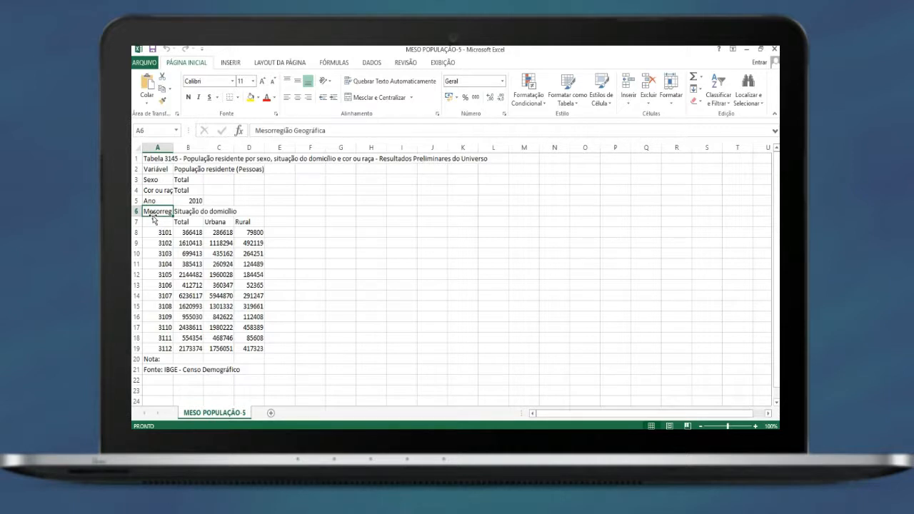
pyautogui.moveTo(153, 219); pyautogui.dragTo(154, 227)
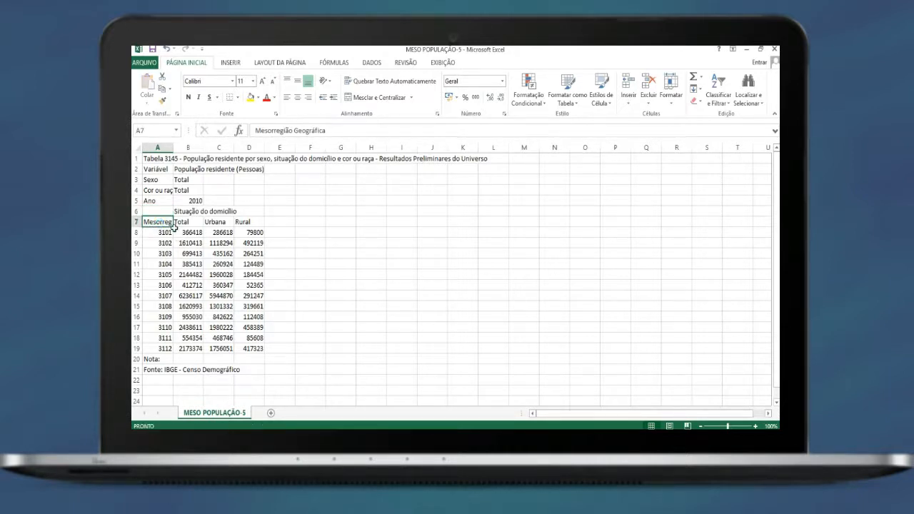
pyautogui.write('CODIGO')
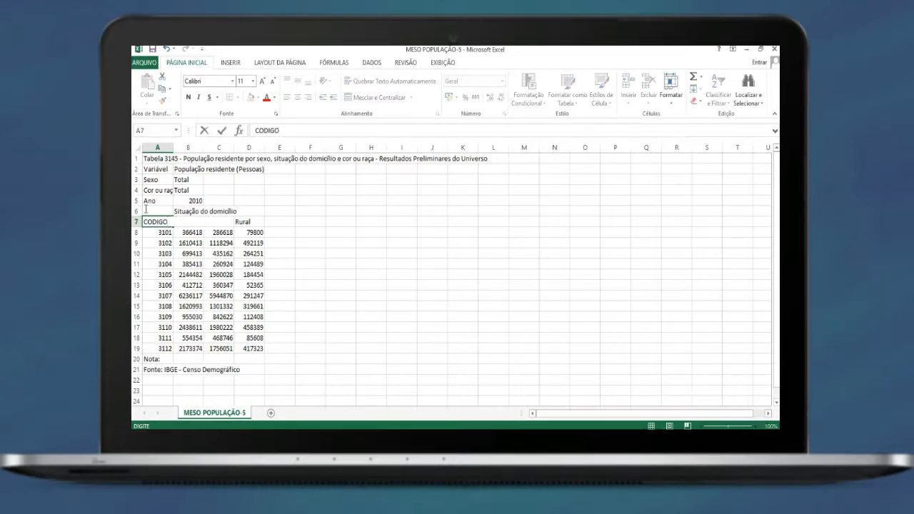
# Step: Delete rows 1 to 6 above the CODIGO, Total, Urbana and Rural headings
pyautogui.moveTo(136, 211); pyautogui.dragTo(138, 165)
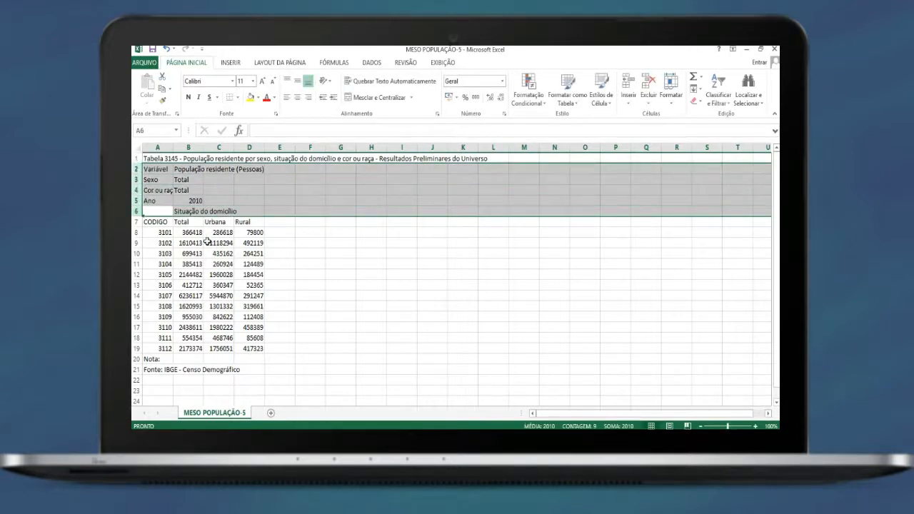
pyautogui.keyDown('ctrl'); pyautogui.click(134, 157); pyautogui.keyUp('ctrl')
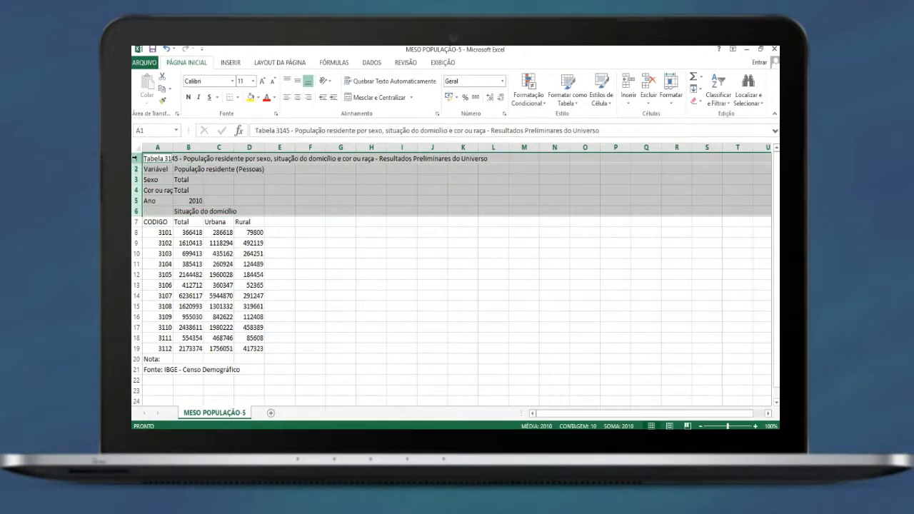
pyautogui.rightClick(134, 157)
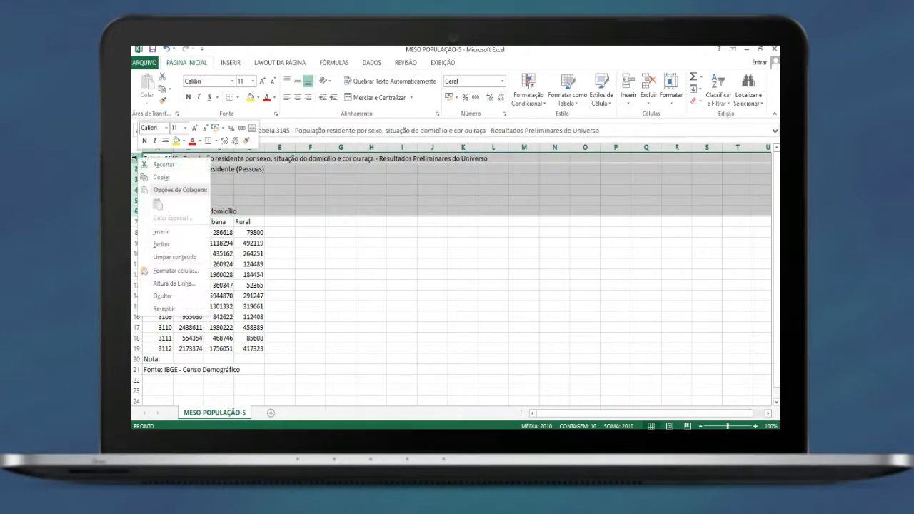
pyautogui.click(183, 245)
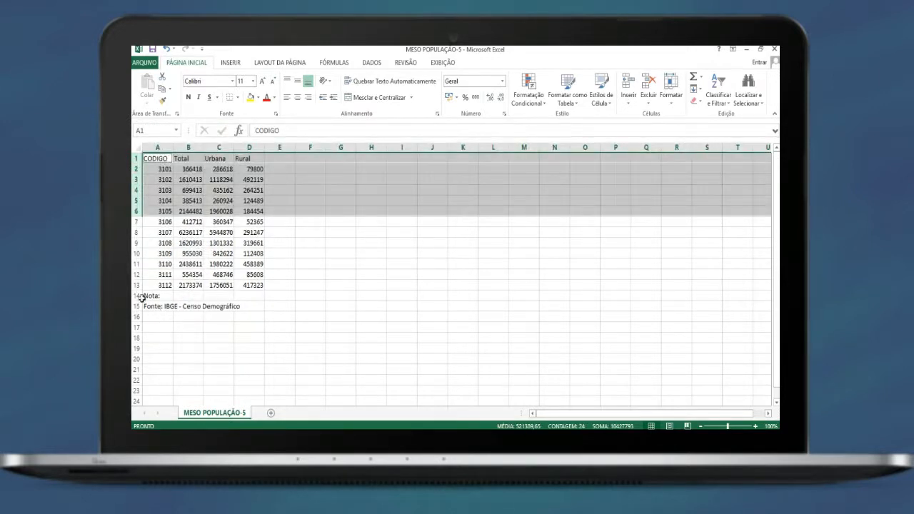
# Step: Delete the Nota and Fonte rows 14 and 15 below the data and select the code column A1:A13
pyautogui.moveTo(136, 298); pyautogui.dragTo(136, 307)
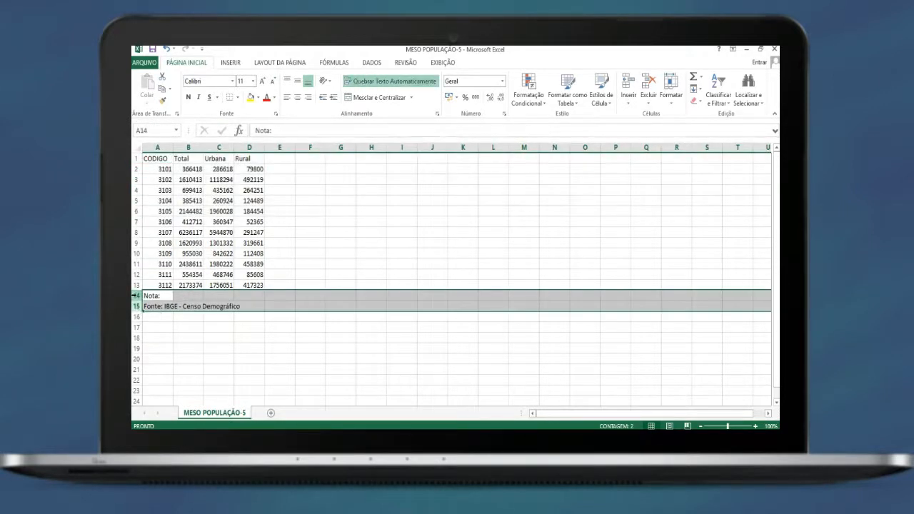
pyautogui.rightClick(136, 296)
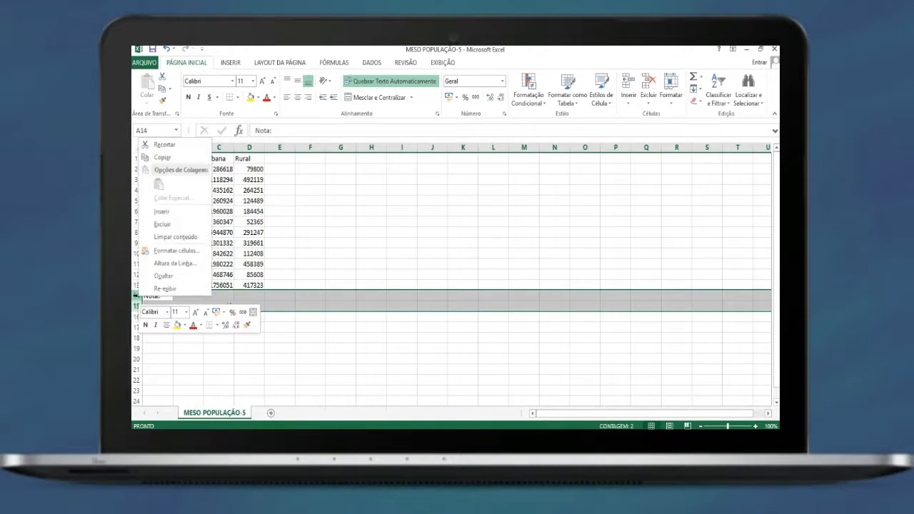
pyautogui.click(173, 227)
pyautogui.click(267, 337)
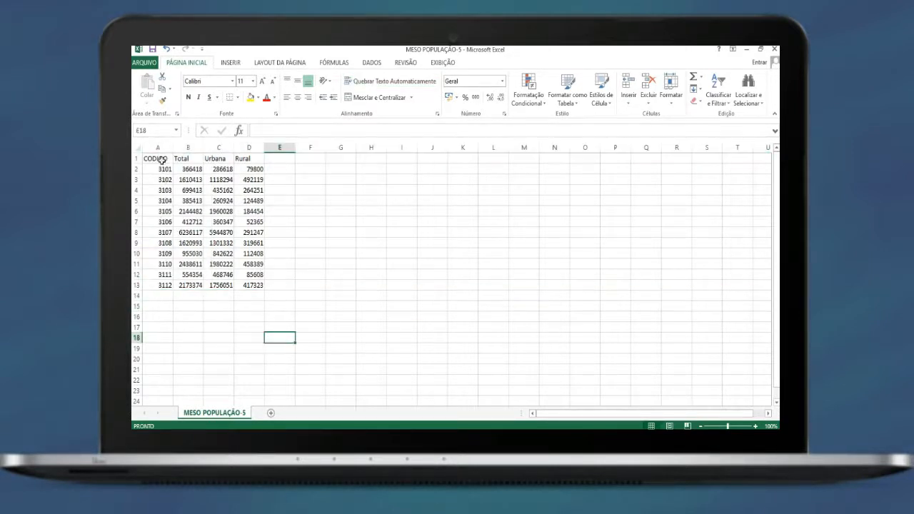
pyautogui.moveTo(162, 160); pyautogui.dragTo(162, 288)
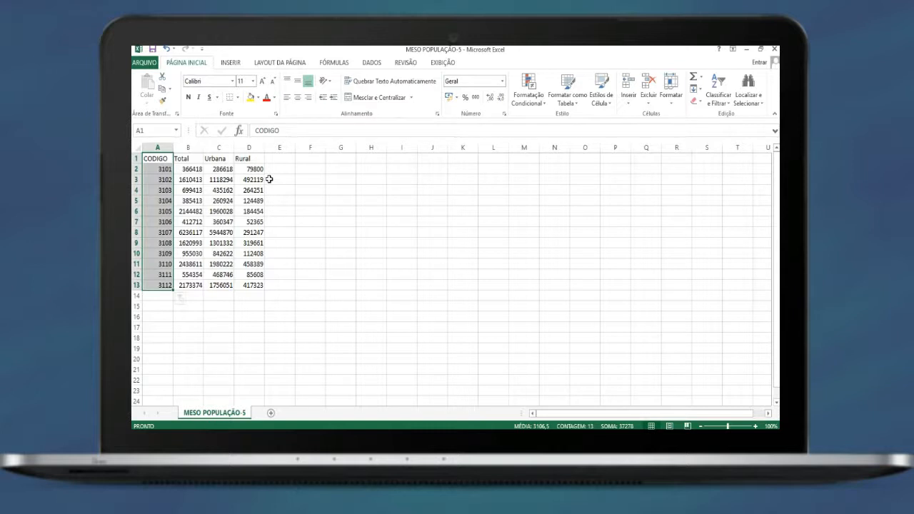
# Step: Return to the SIDRA query form, set Mesorregião Geográfica to Não and Microrregião Geográfica to Em Minas Gerais
pyautogui.click(745, 50)
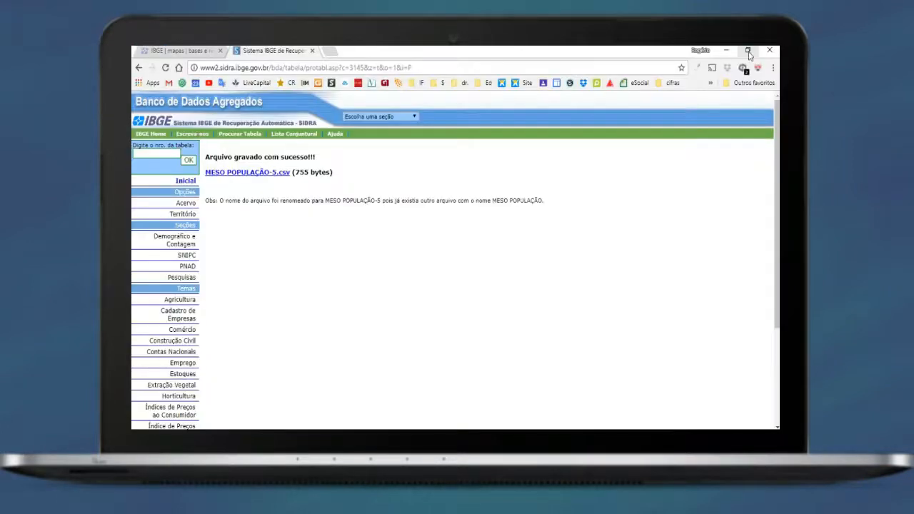
pyautogui.click(140, 71)
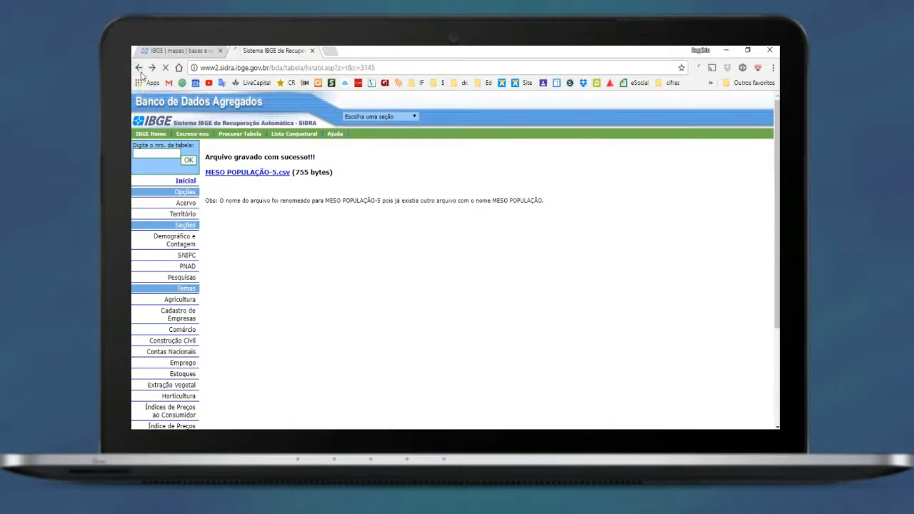
pyautogui.scroll(5, 366, 256)
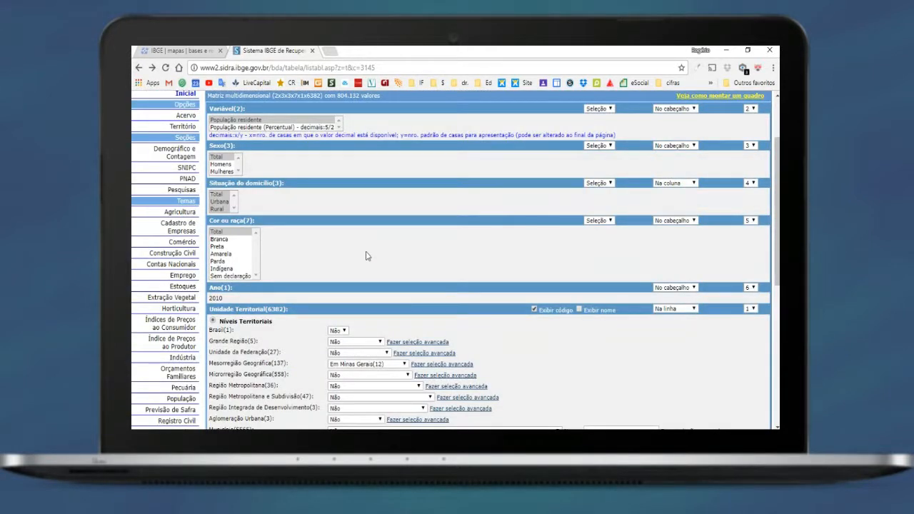
pyautogui.scroll(-3, 365, 255)
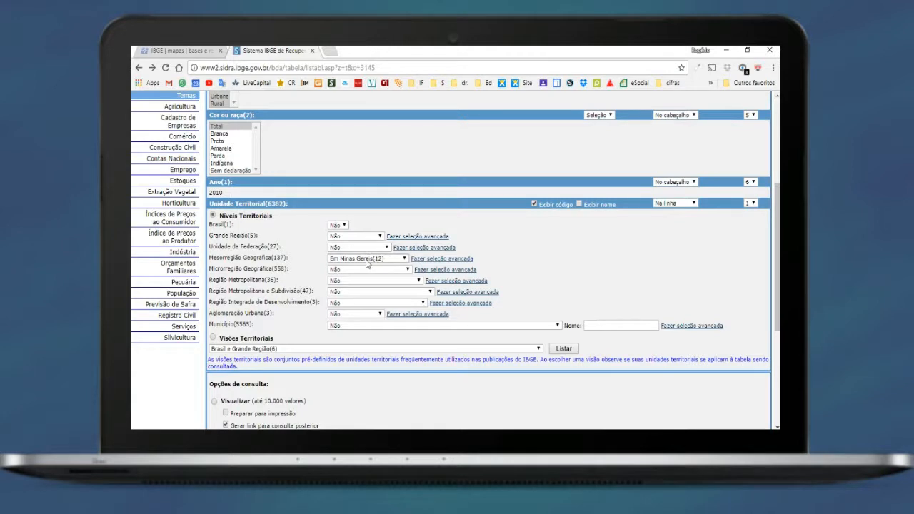
pyautogui.click(359, 259)
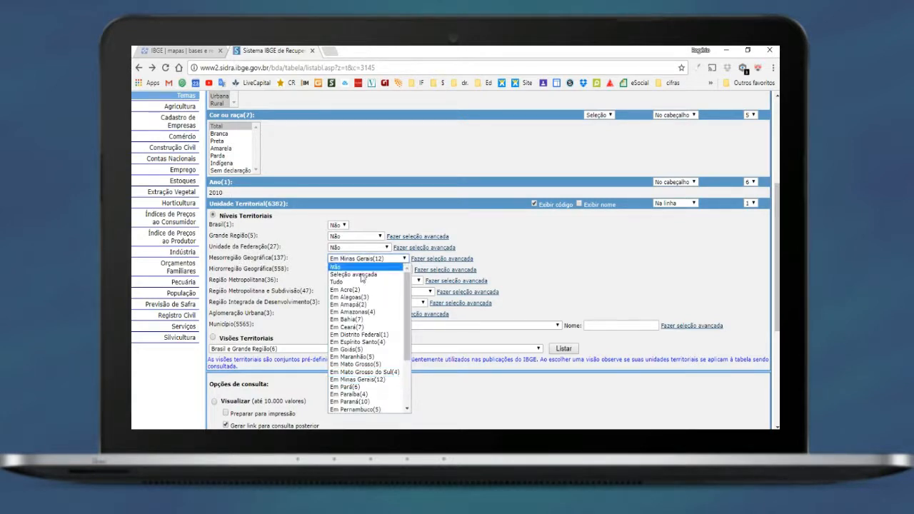
pyautogui.click(366, 382)
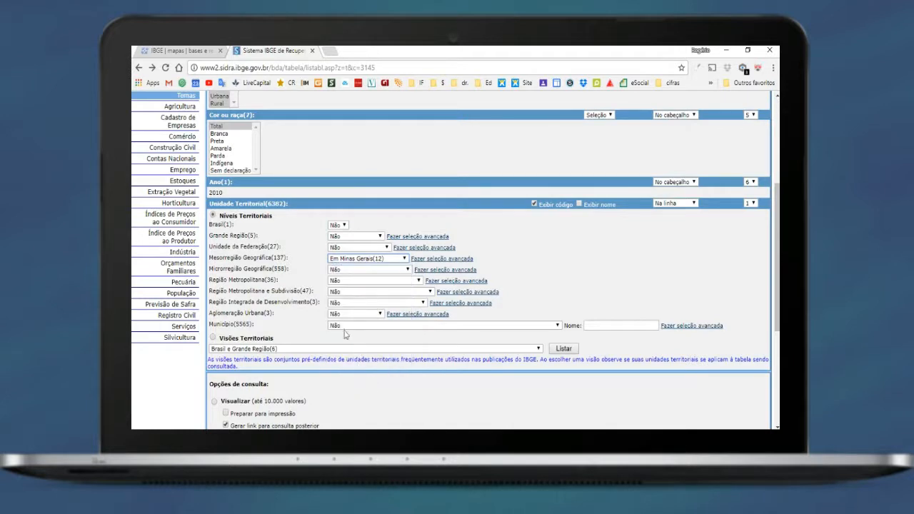
pyautogui.click(393, 260)
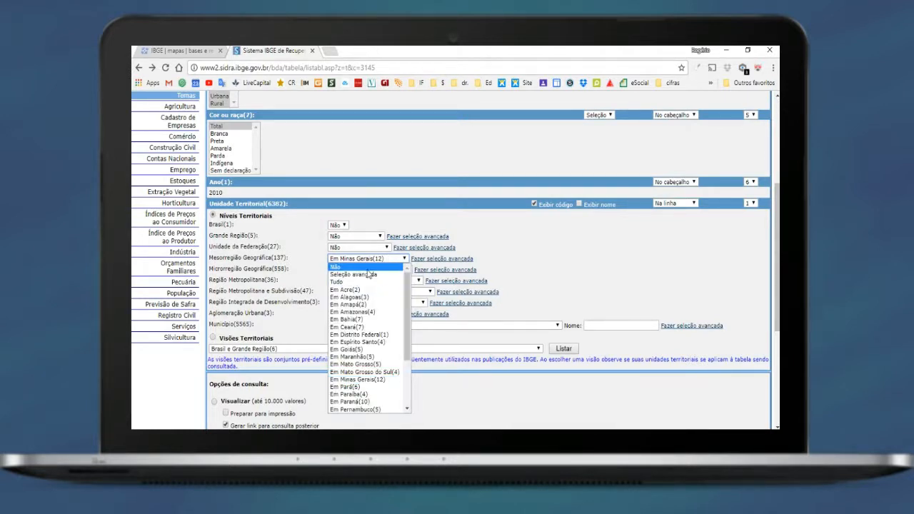
pyautogui.click(337, 268)
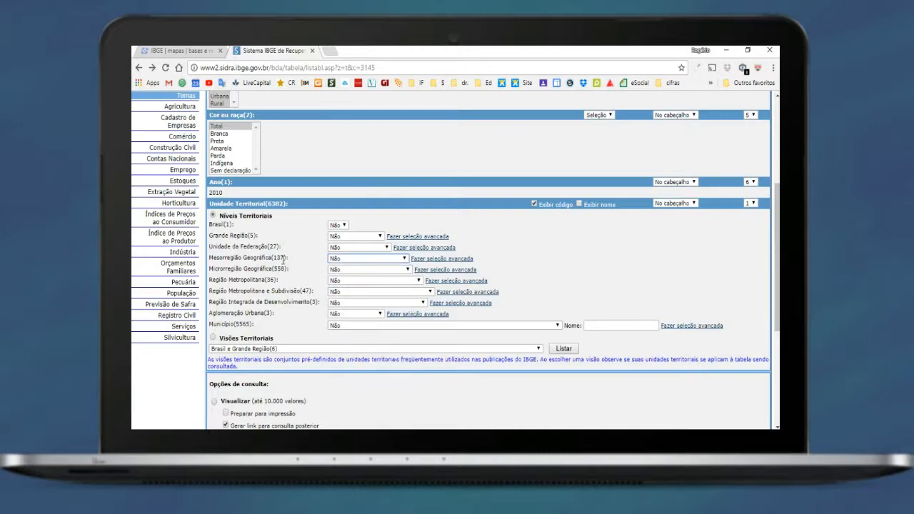
pyautogui.click(337, 270)
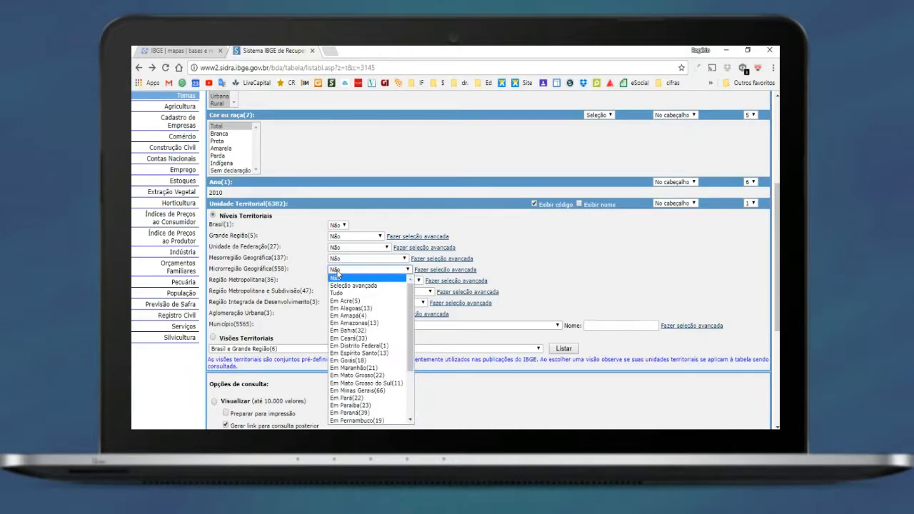
pyautogui.click(367, 391)
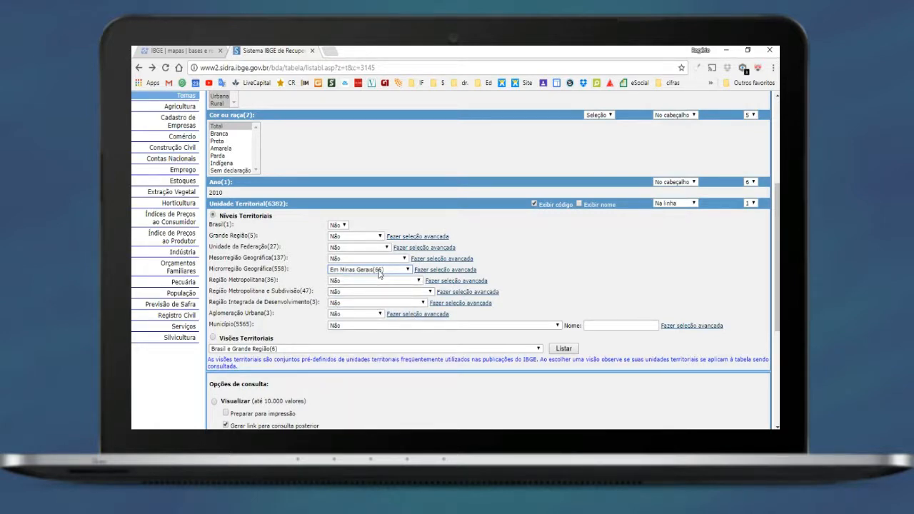
# Step: Generate the microregion query as a CSV file named MICRO POPULAÇÃO and open the download in Excel
pyautogui.scroll(-2, 378, 273)
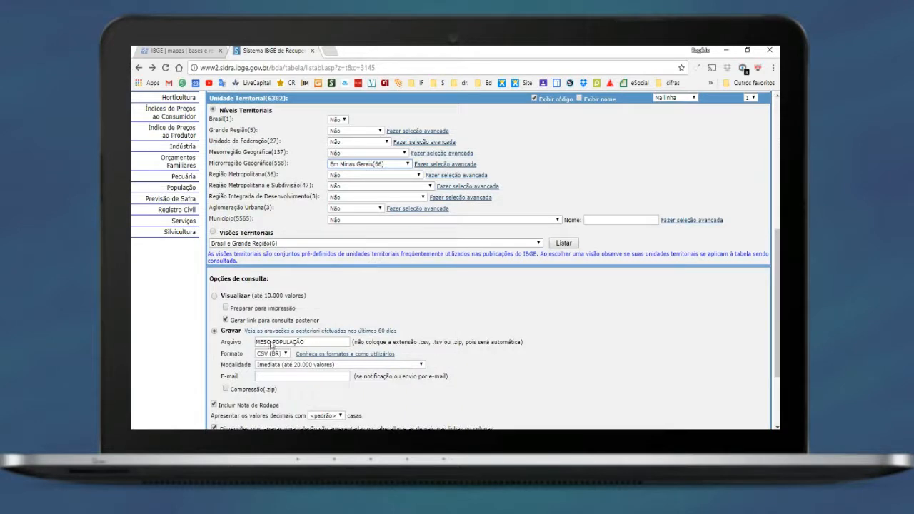
pyautogui.moveTo(271, 343); pyautogui.dragTo(258, 343)
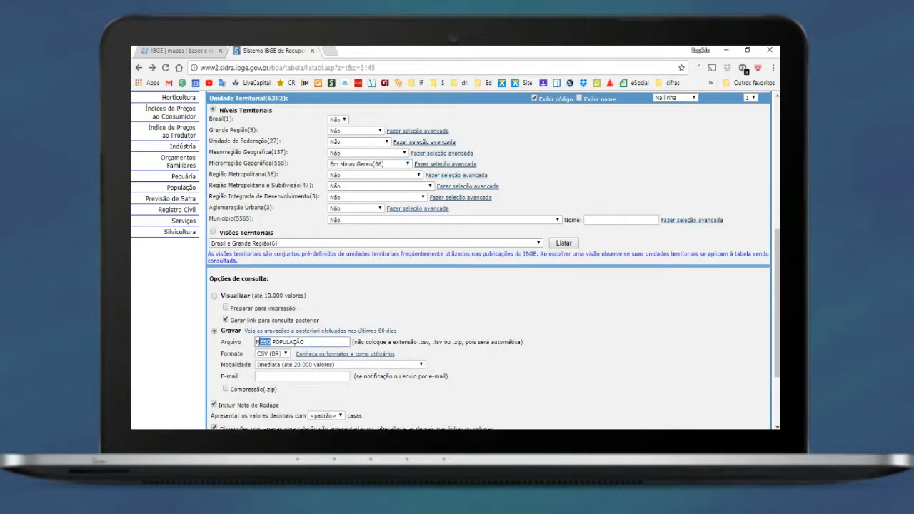
pyautogui.write('MICRO')
pyautogui.scroll(-2, 259, 342)
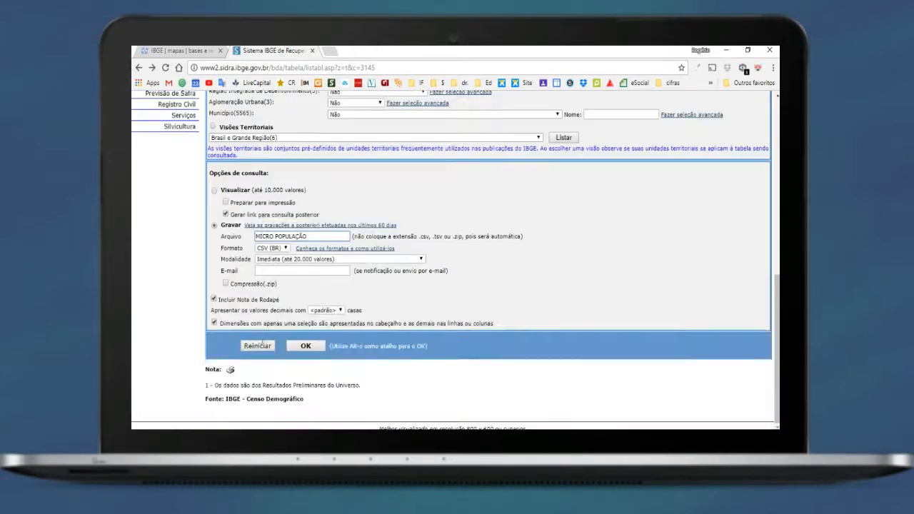
pyautogui.click(303, 347)
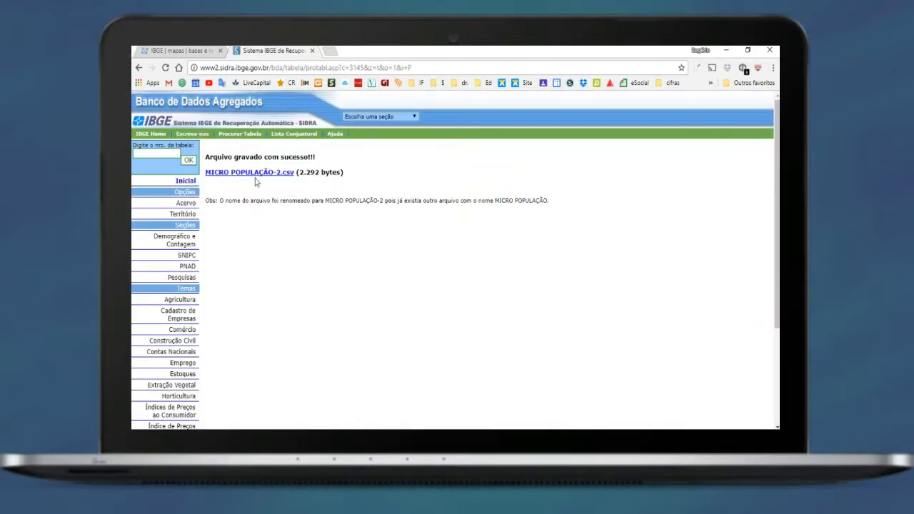
pyautogui.click(254, 174)
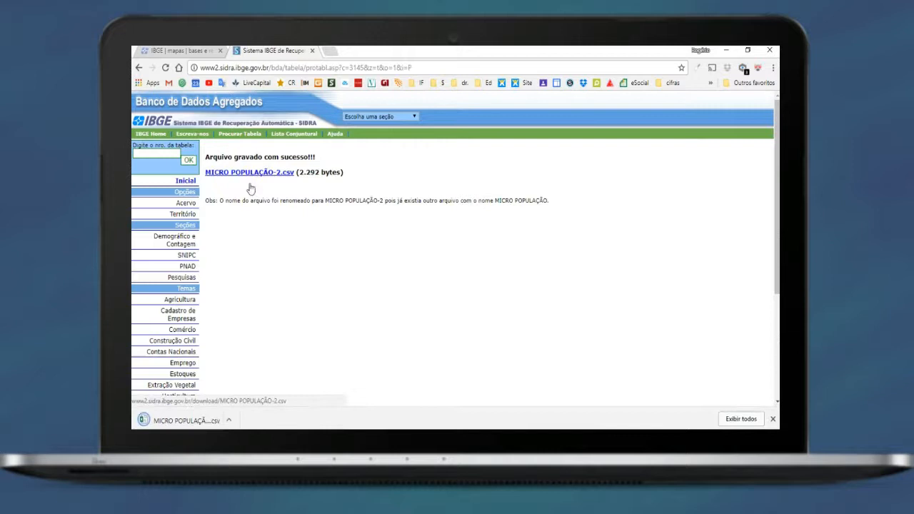
pyautogui.click(178, 421)
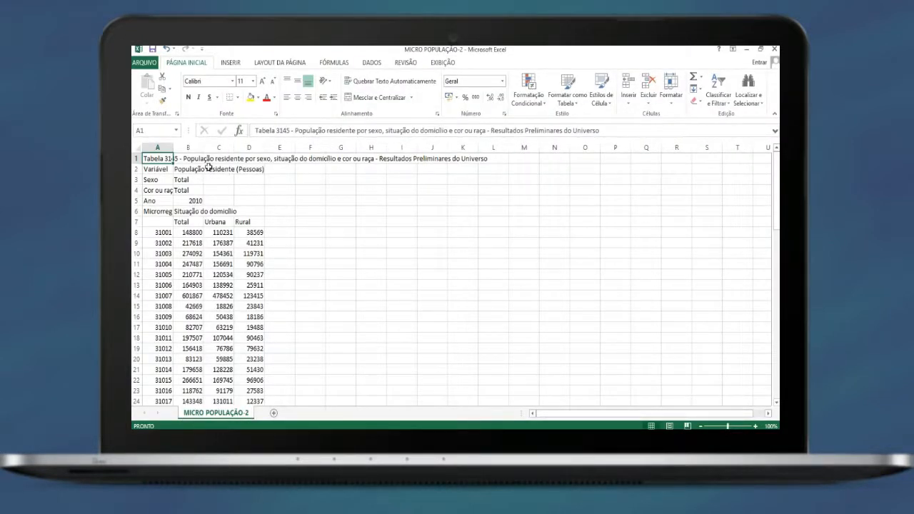
# Step: Widen column A and enter the heading CODIGO in cell A7
pyautogui.moveTo(204, 147); pyautogui.dragTo(205, 147)
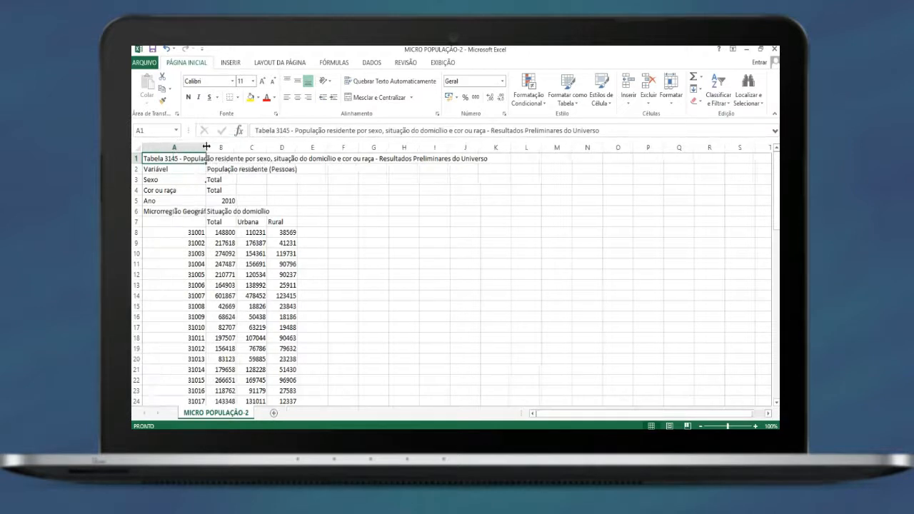
pyautogui.click(180, 221)
pyautogui.write('CODIGO')
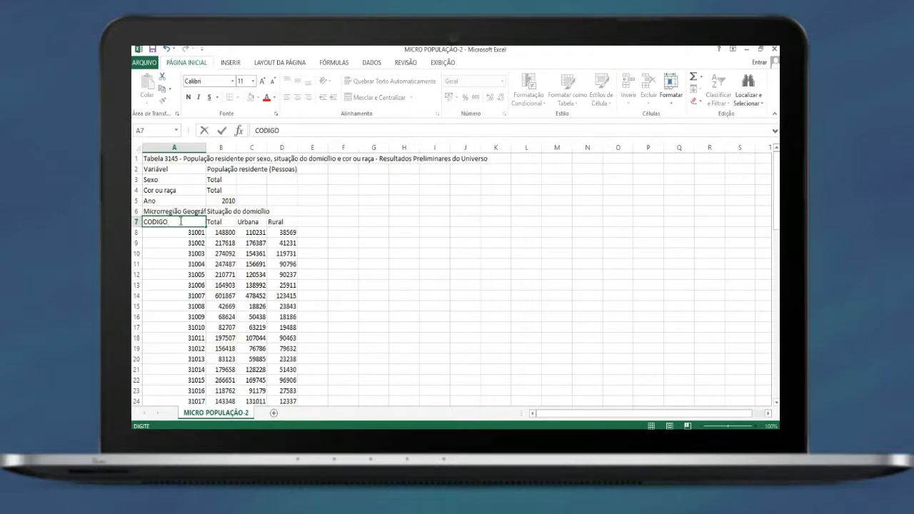
pyautogui.click(332, 265)
# Step: Delete rows 1 to 6 above the CODIGO, Total, Urbana and Rural headings of the microregion table
pyautogui.moveTo(136, 211); pyautogui.dragTo(139, 158)
pyautogui.rightClick(139, 158)
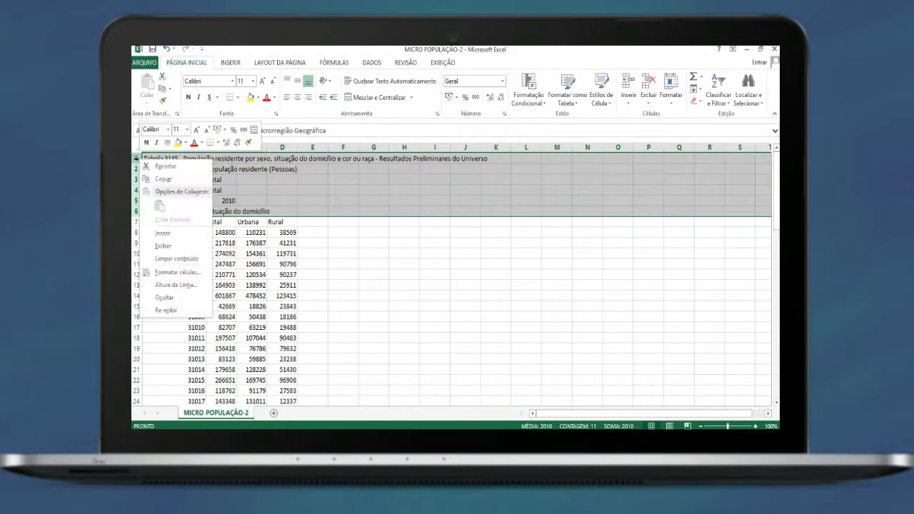
pyautogui.click(180, 246)
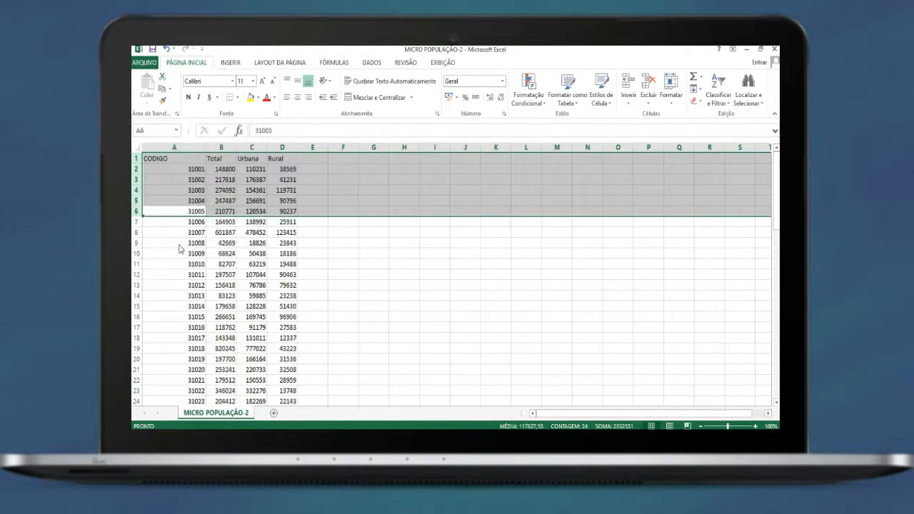
pyautogui.click(195, 159)
pyautogui.click(211, 159)
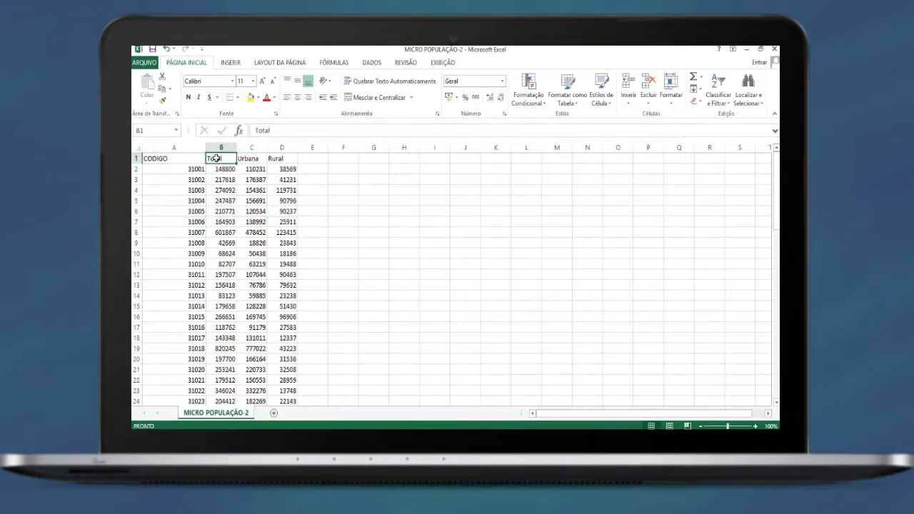
pyautogui.click(247, 159)
pyautogui.click(273, 159)
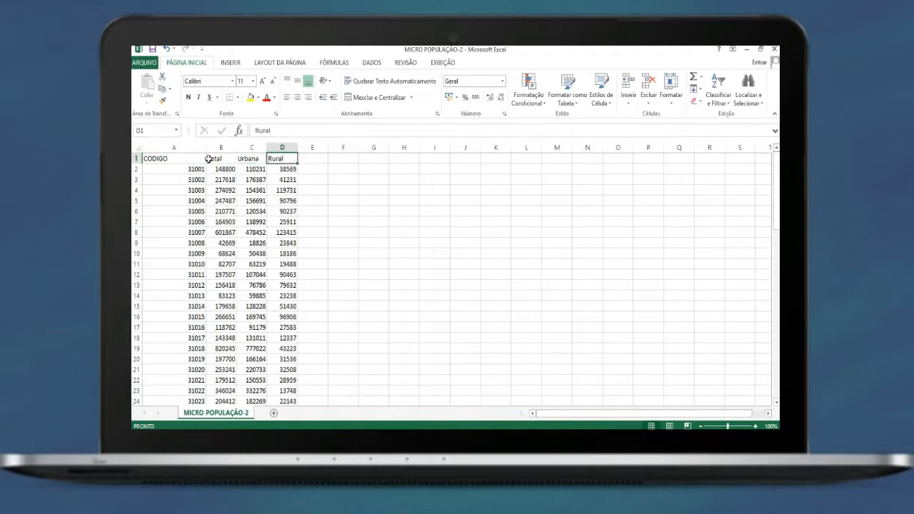
# Step: Delete the Nota and Fonte rows 68 and 69 below the microregion data
pyautogui.scroll(-20, 208, 159)
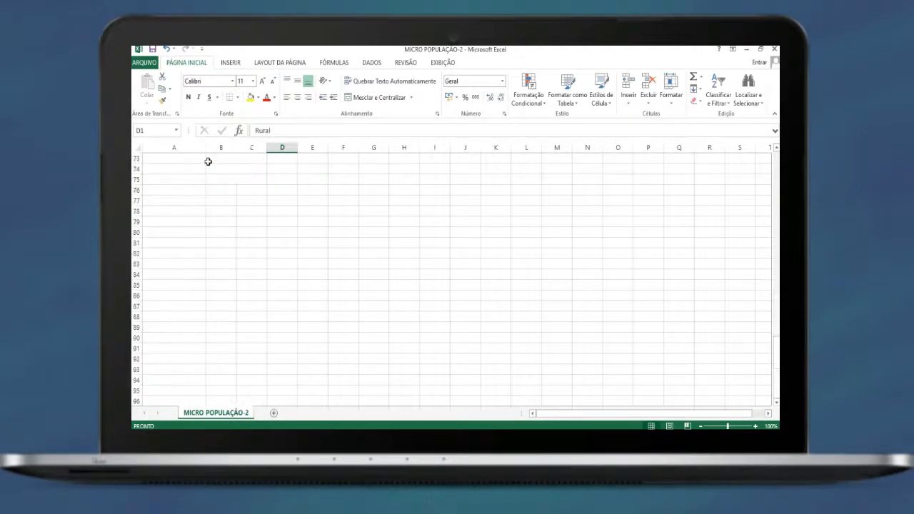
pyautogui.scroll(4, 208, 161)
pyautogui.moveTo(139, 238); pyautogui.dragTo(136, 240)
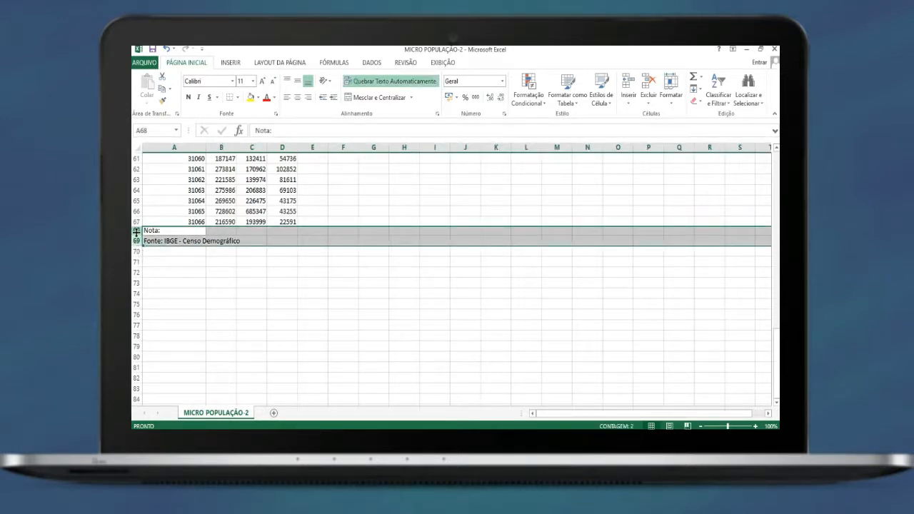
pyautogui.rightClick(136, 232)
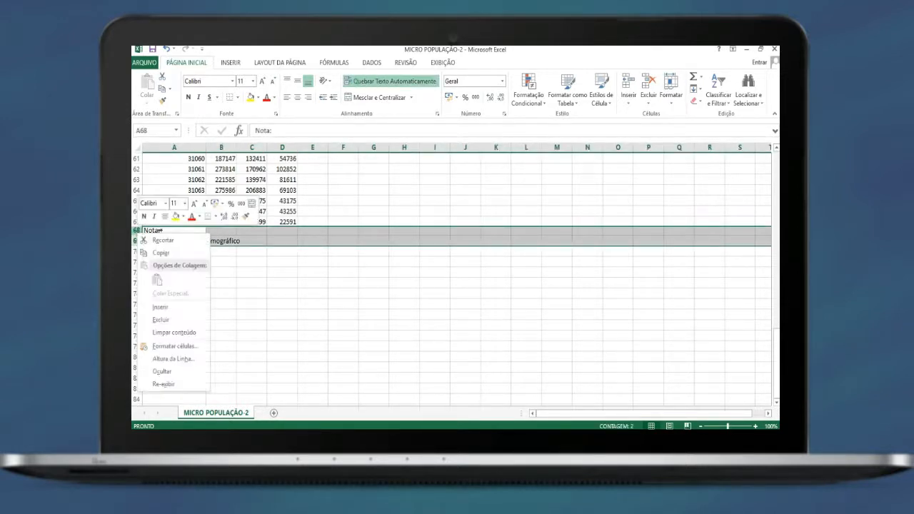
pyautogui.click(176, 323)
pyautogui.scroll(20, 250, 293)
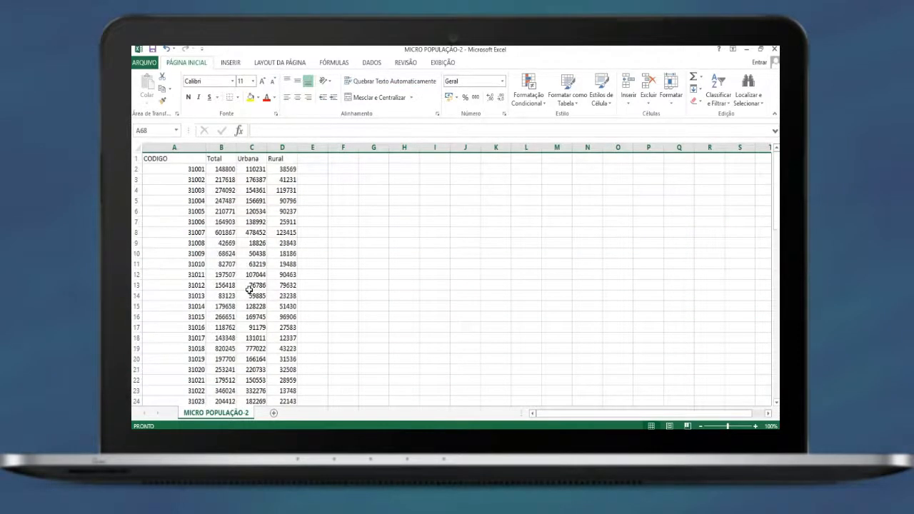
# Step: Extend the heading in cell A1 to CODIGO MIDRO
pyautogui.click(172, 162)
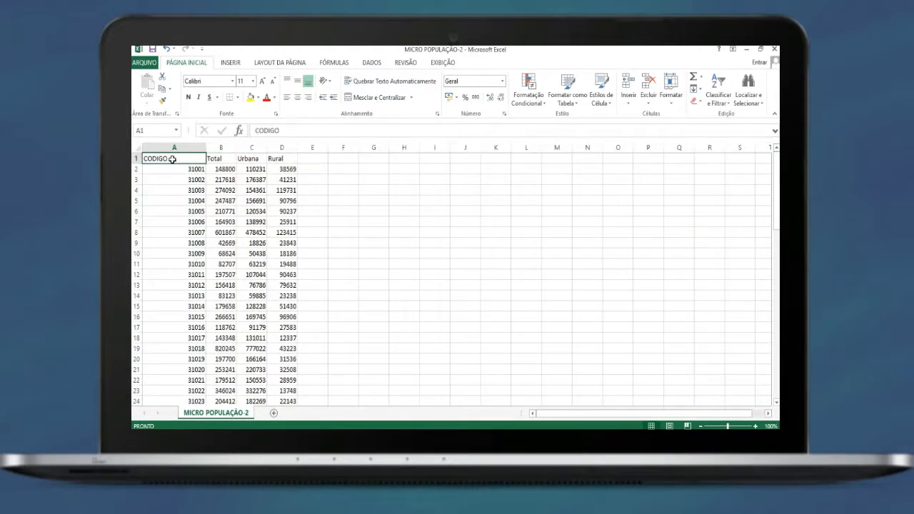
pyautogui.doubleClick(172, 158)
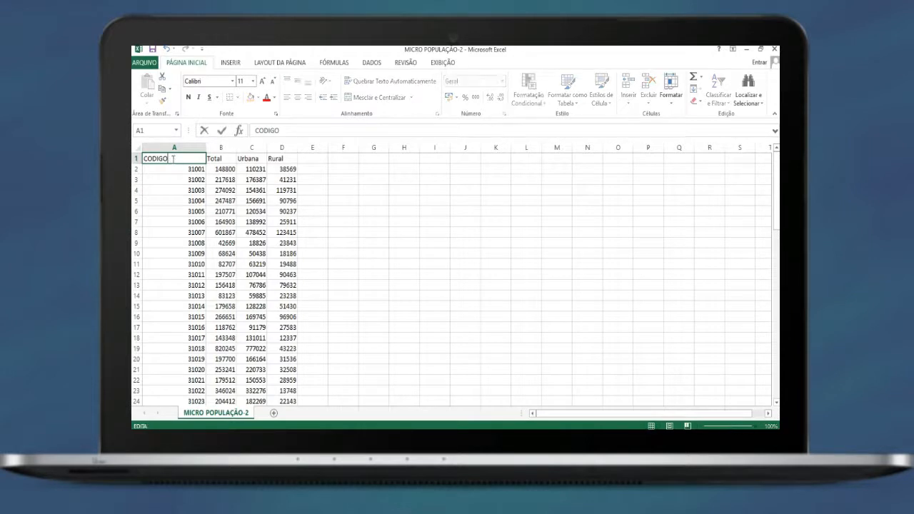
pyautogui.write('MICRO')
pyautogui.press('Return')
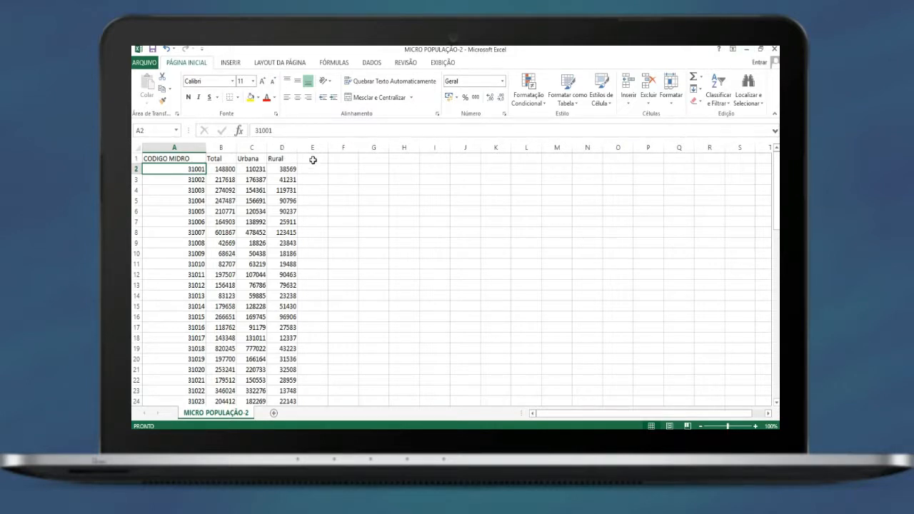
pyautogui.moveTo(313, 159); pyautogui.dragTo(330, 216)
pyautogui.scroll(2, 316, 187)
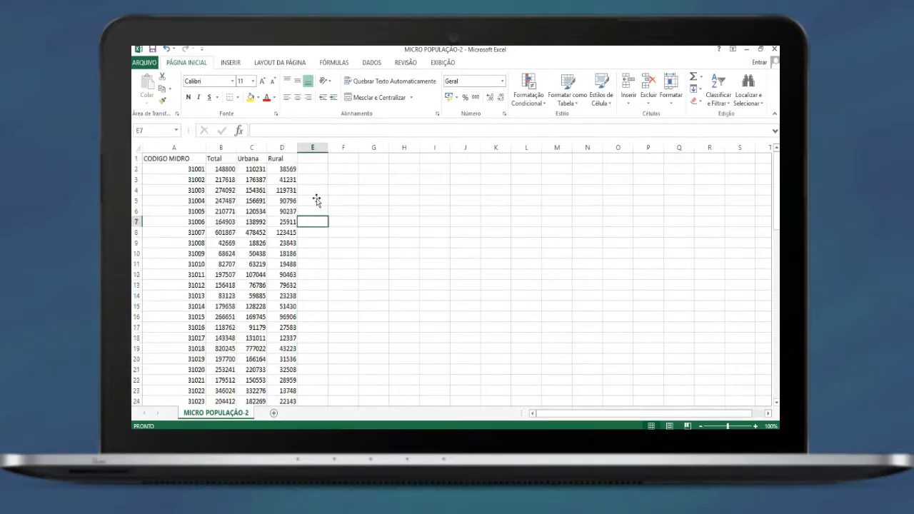
# Step: Minimise both Excel workbooks, return to the SIDRA query form in the browser and open table 2033
pyautogui.click(746, 50)
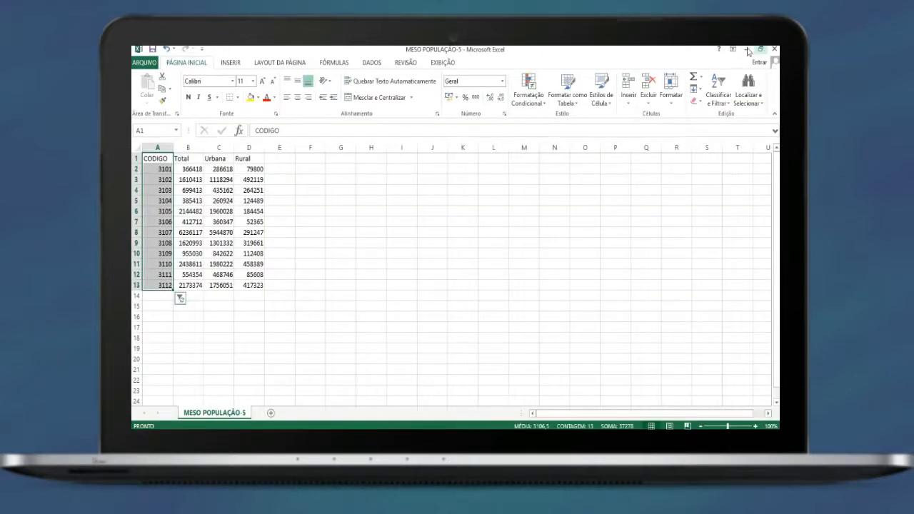
pyautogui.click(744, 50)
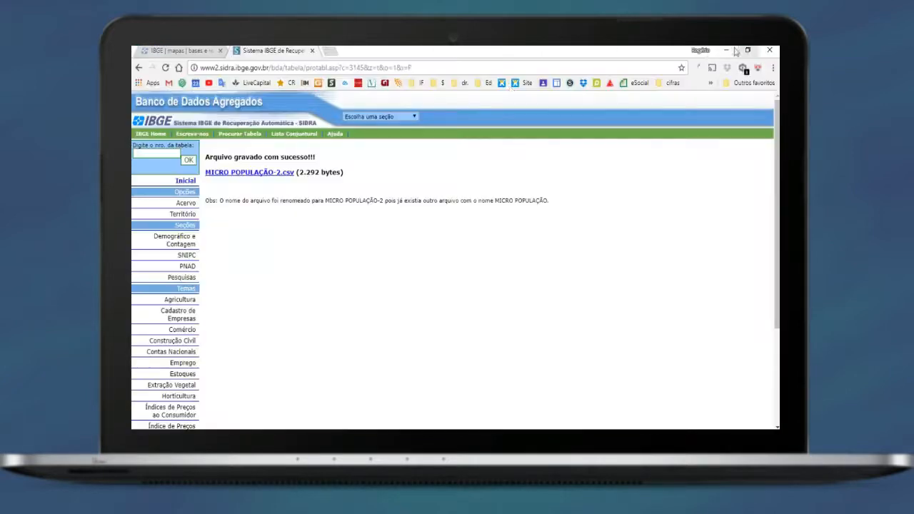
pyautogui.click(139, 68)
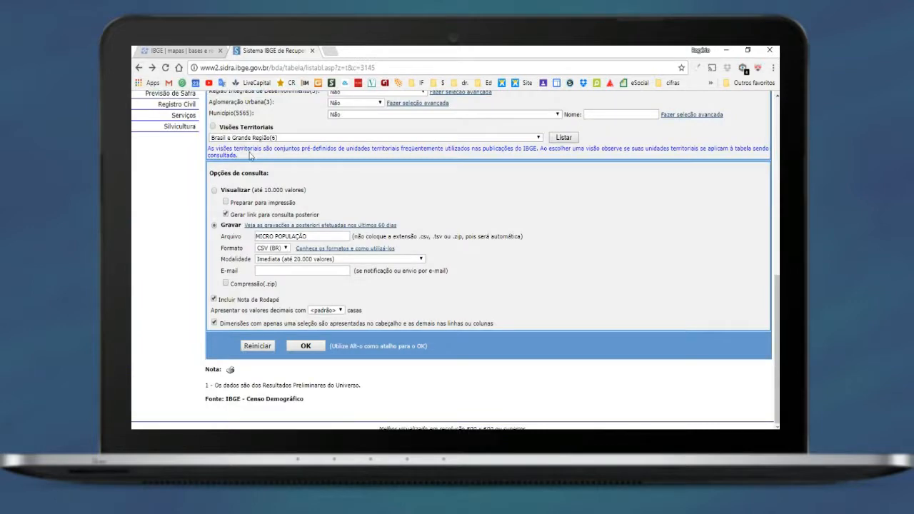
pyautogui.scroll(5, 283, 166)
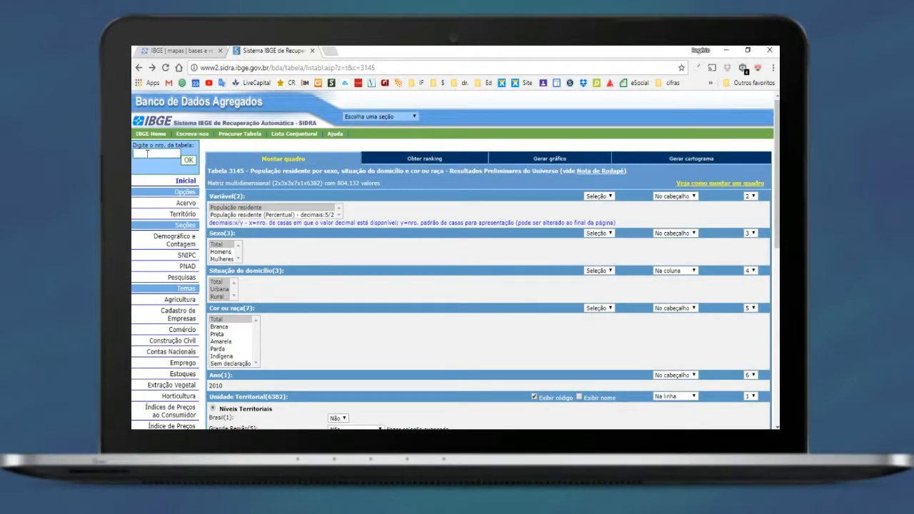
pyautogui.click(147, 153)
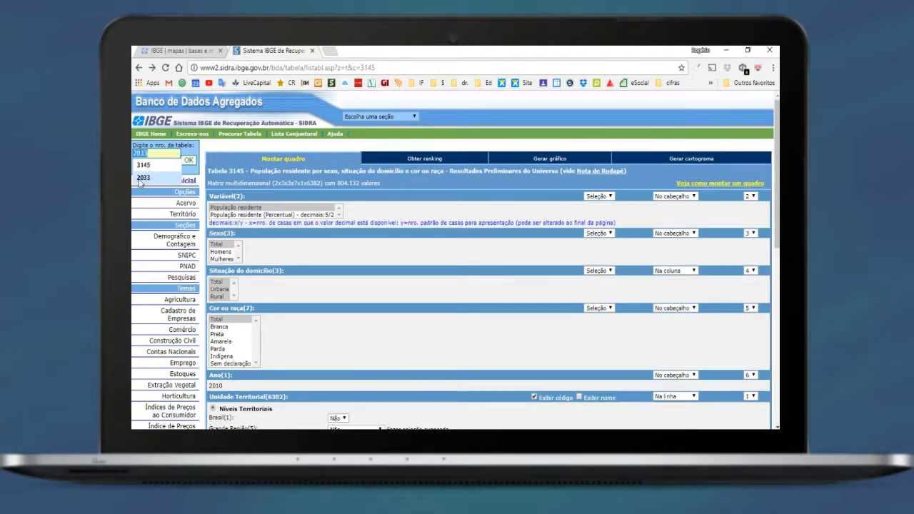
pyautogui.click(142, 178)
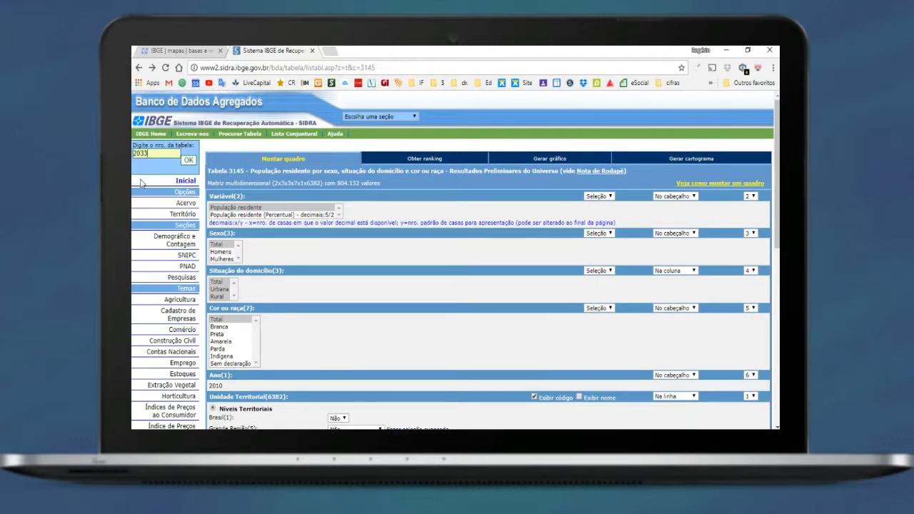
pyautogui.click(189, 160)
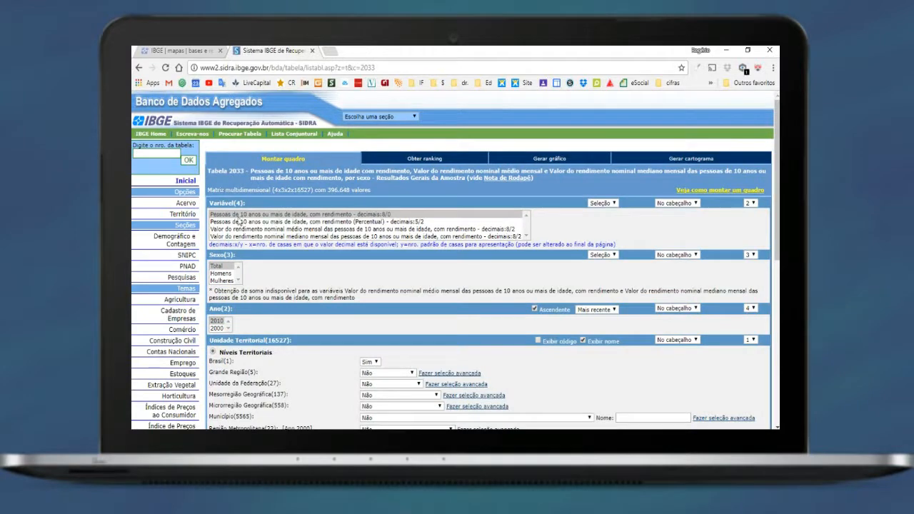
# Step: Select the variable Valor do rendimento nominal médio mensal, with Sexo as Total and Ano as 2010
pyautogui.click(215, 230)
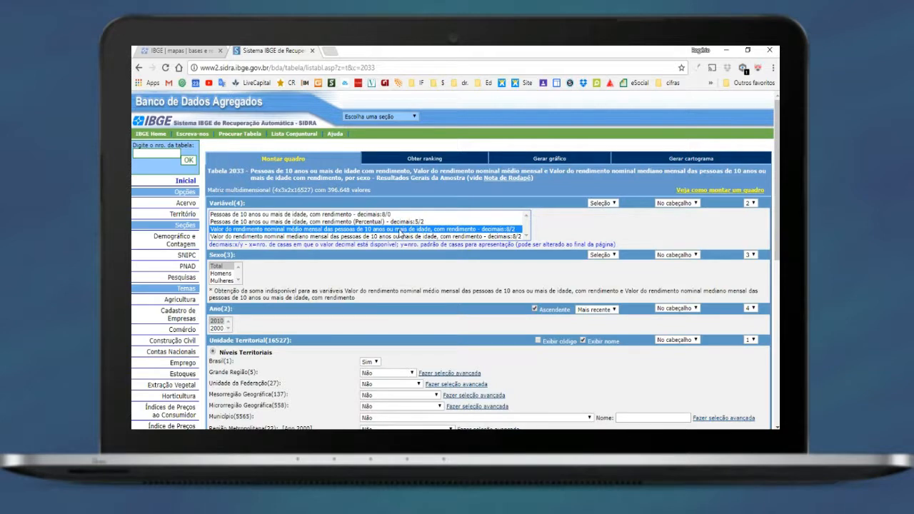
pyautogui.click(218, 321)
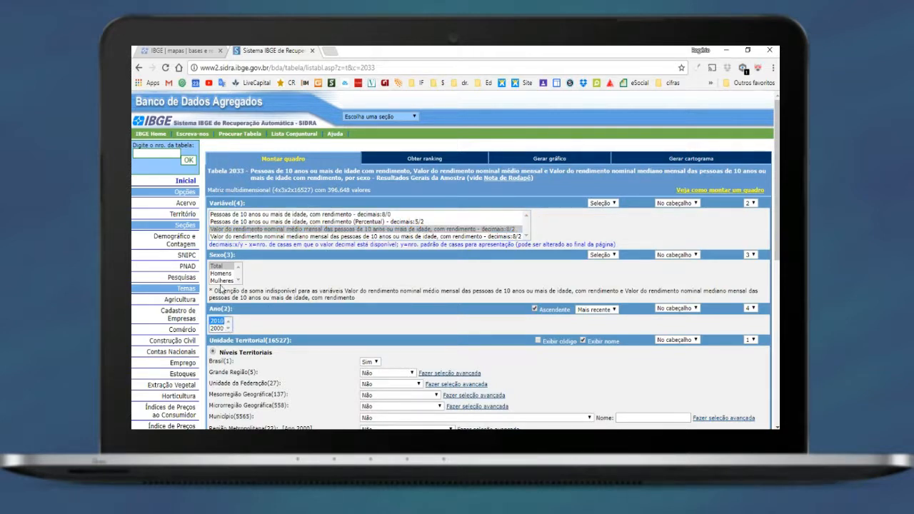
pyautogui.click(218, 266)
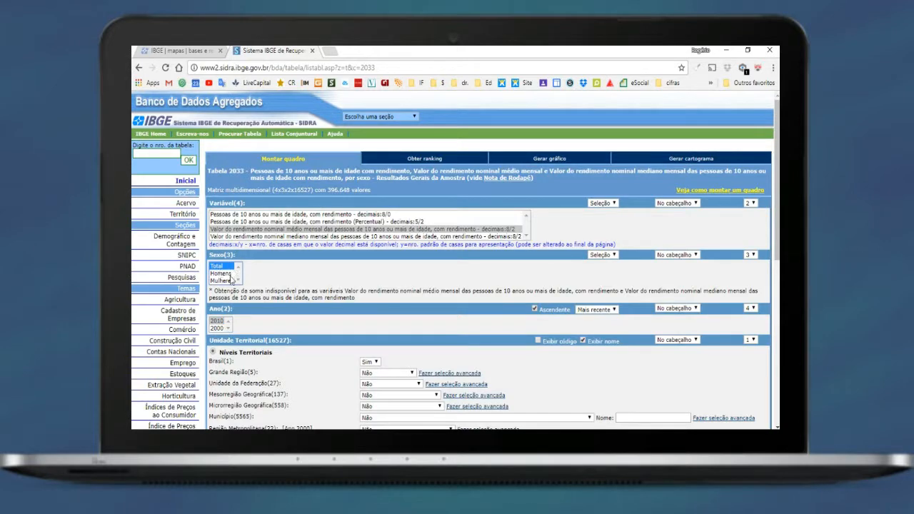
pyautogui.click(218, 322)
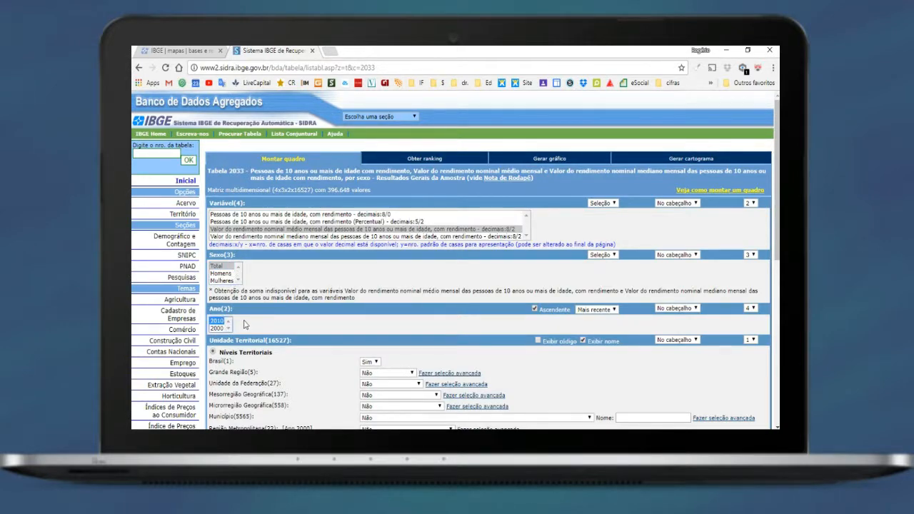
pyautogui.scroll(-3, 245, 323)
pyautogui.scroll(3, 518, 253)
pyautogui.click(216, 265)
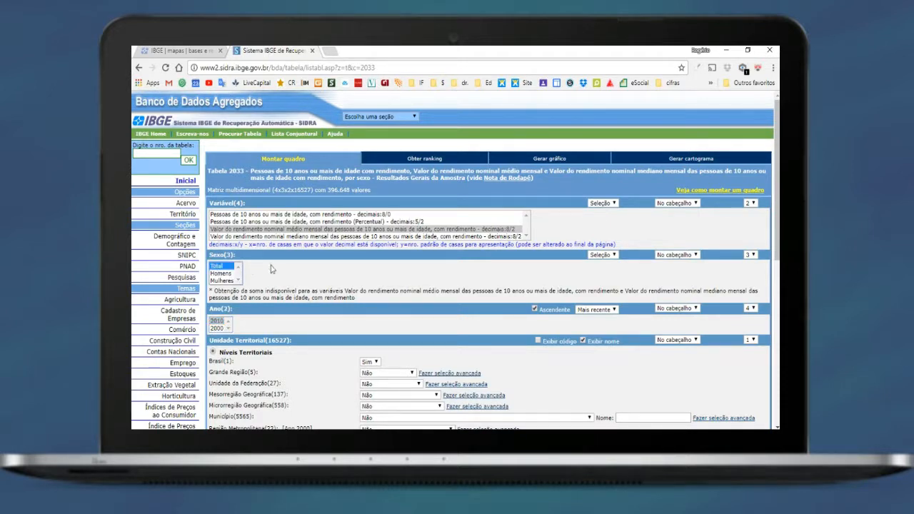
# Step: Set the layout position of the Sexo dimension to Na coluna
pyautogui.click(675, 255)
pyautogui.click(674, 272)
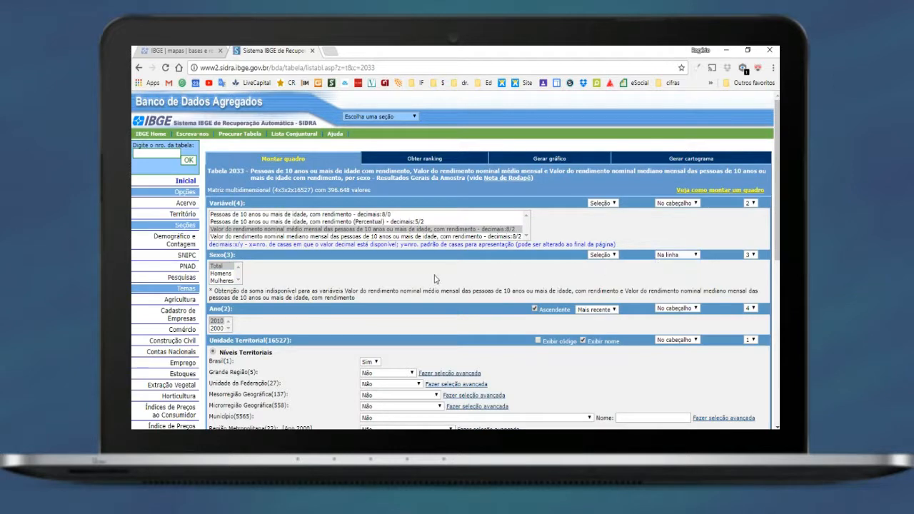
pyautogui.click(671, 257)
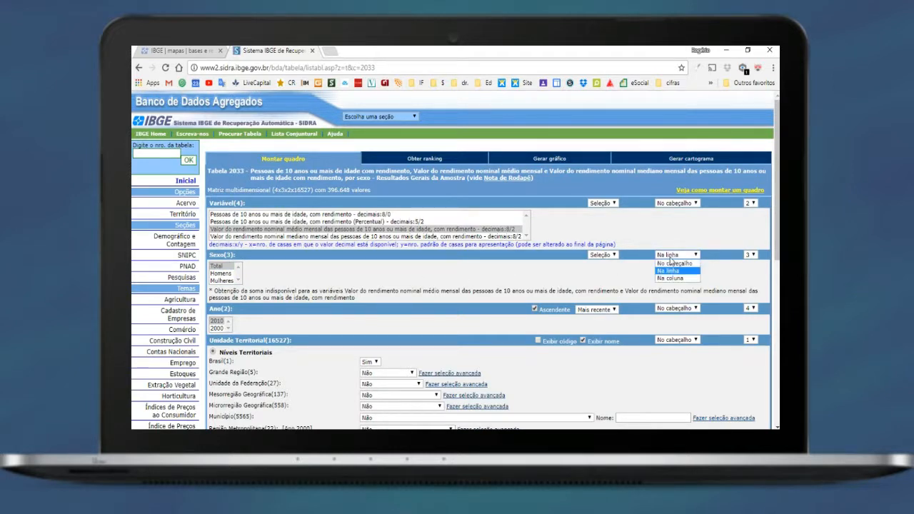
pyautogui.click(670, 277)
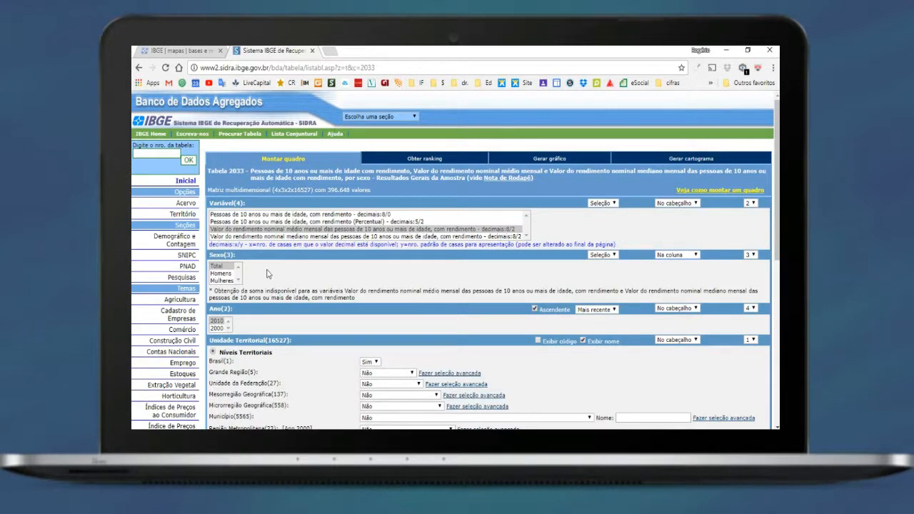
# Step: Set the territorial level Brasil to Não and Mesorregião Geográfica to Em Minas Gerais(12)
pyautogui.scroll(-2, 267, 273)
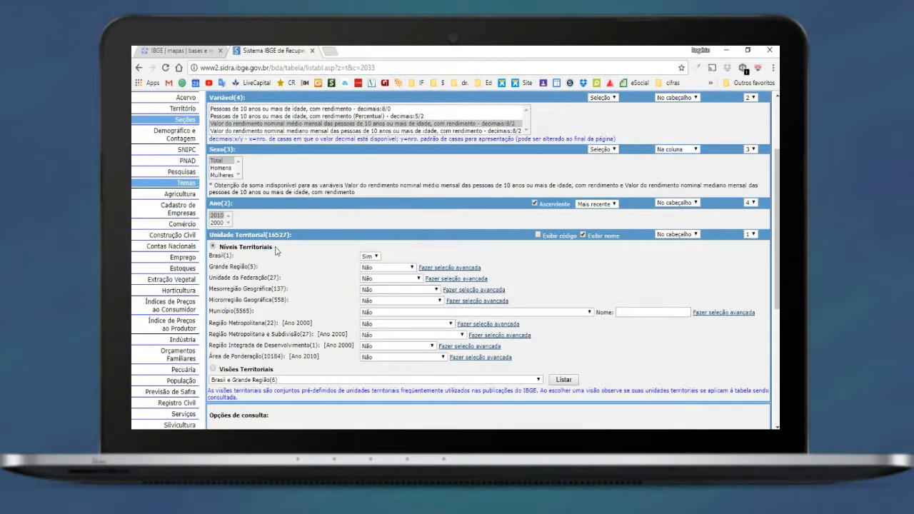
pyautogui.click(370, 256)
pyautogui.click(371, 267)
pyautogui.moveTo(217, 288); pyautogui.dragTo(284, 292)
pyautogui.click(221, 288)
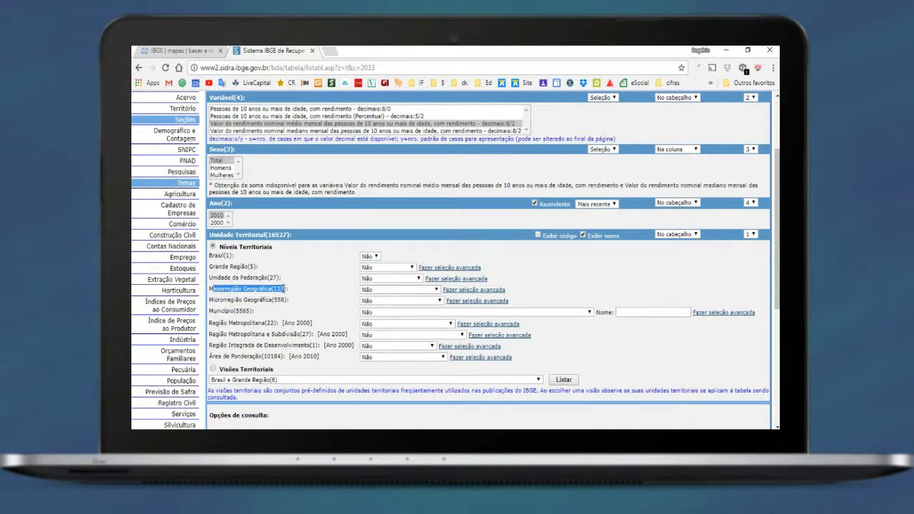
pyautogui.click(398, 291)
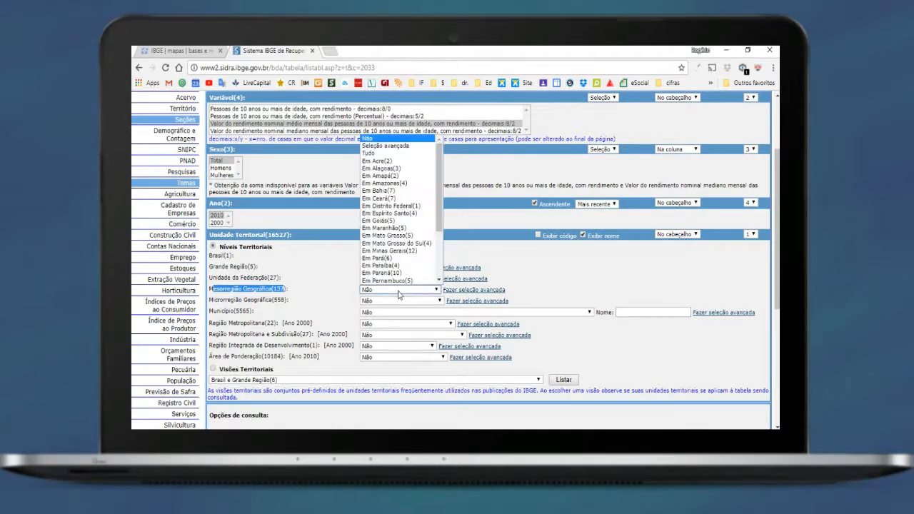
pyautogui.click(397, 251)
# Step: Name the output file MESO RENDA and run the query to save it as CSV (BR)
pyautogui.scroll(-3, 317, 302)
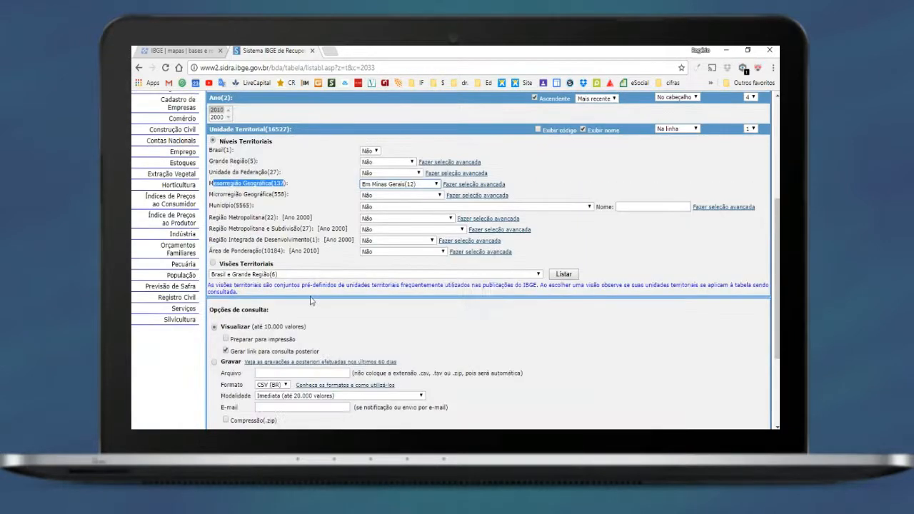
pyautogui.click(271, 268)
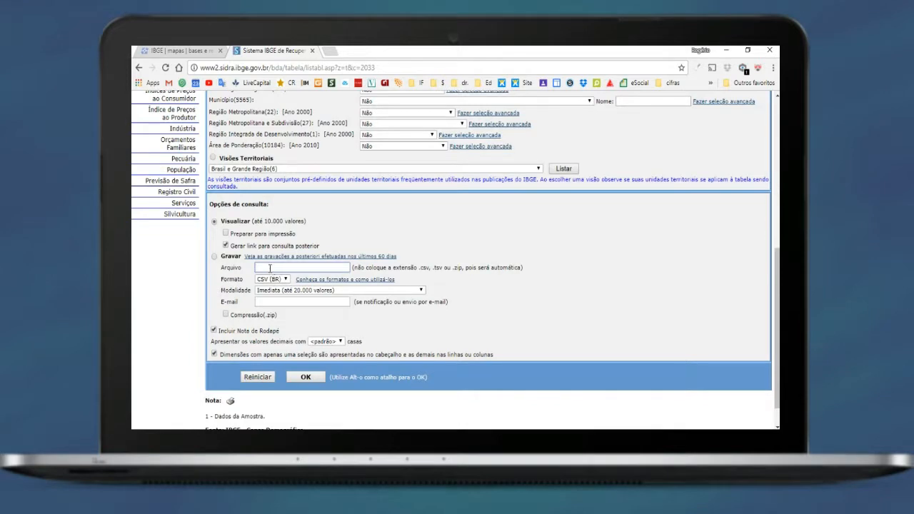
pyautogui.write('MESO ')
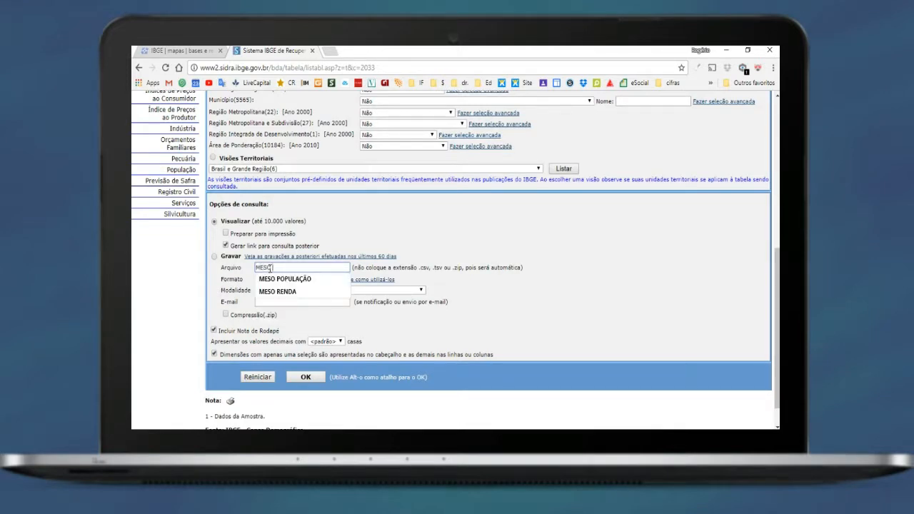
pyautogui.write('ERN')
pyautogui.press('BackSpace')
pyautogui.press('BackSpace')
pyautogui.write('RENDA')
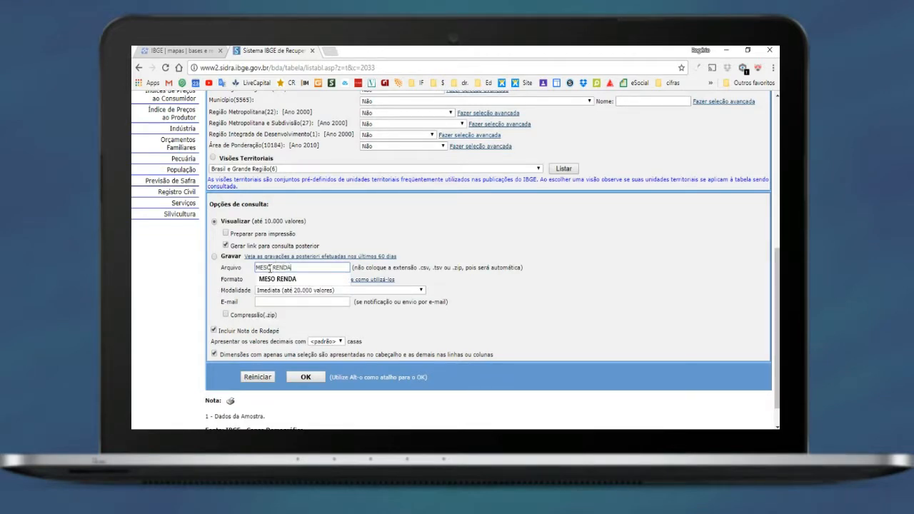
pyautogui.press('Return')
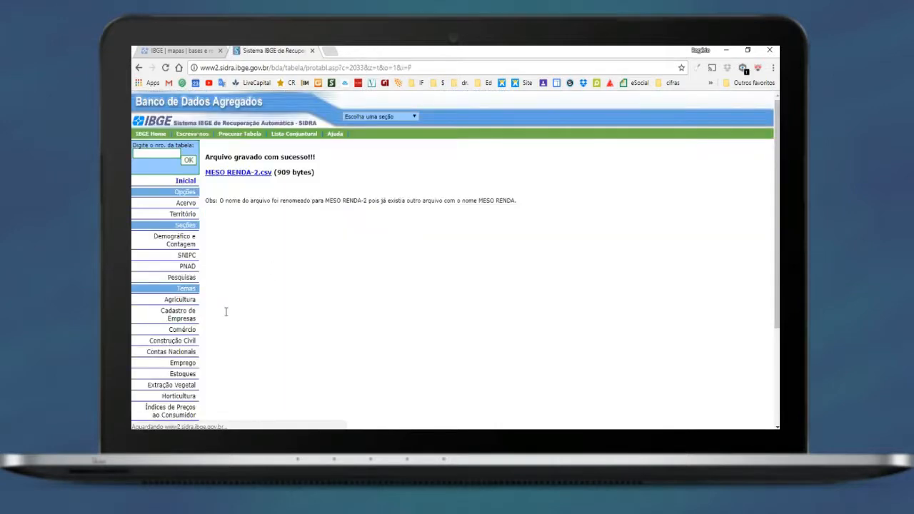
# Step: Download MESO RENDA-2.csv, inspect its mesoregion names in Excel with column A widened, and close it without saving
pyautogui.click(223, 176)
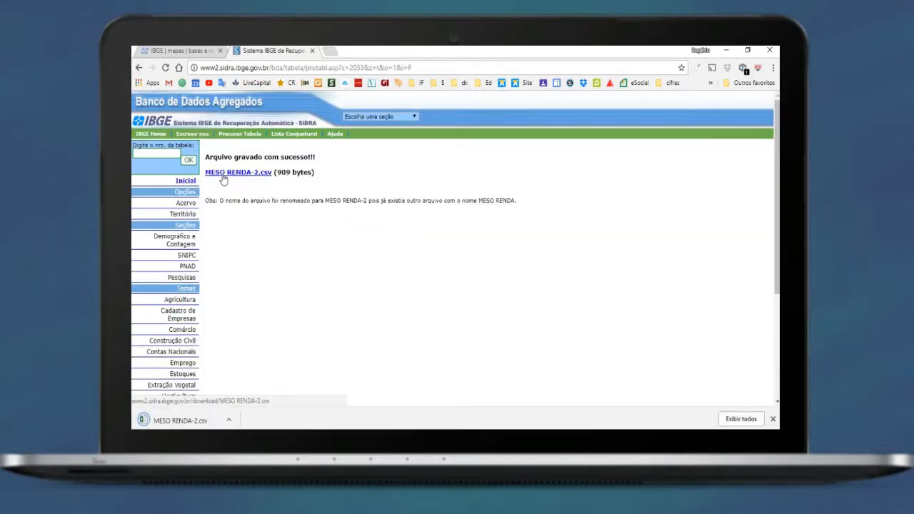
pyautogui.click(178, 421)
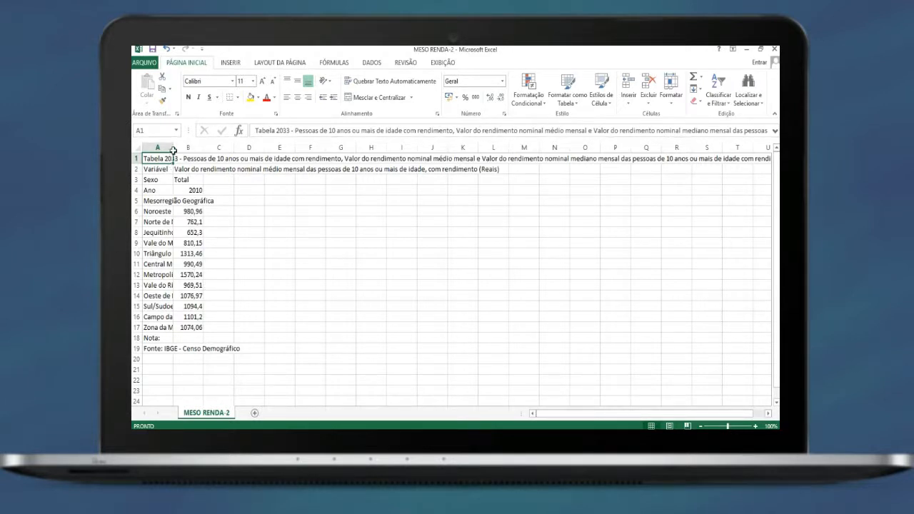
pyautogui.moveTo(173, 148); pyautogui.dragTo(244, 158)
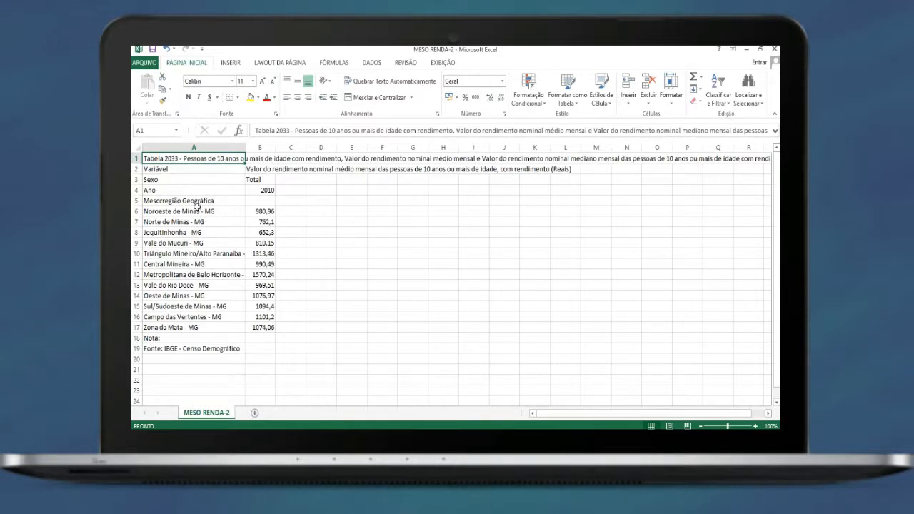
pyautogui.moveTo(194, 211); pyautogui.dragTo(193, 336)
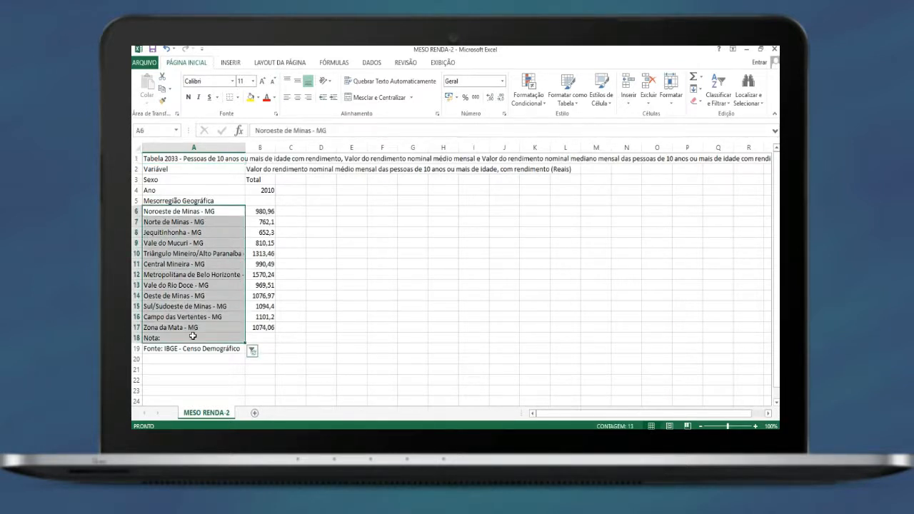
pyautogui.click(774, 52)
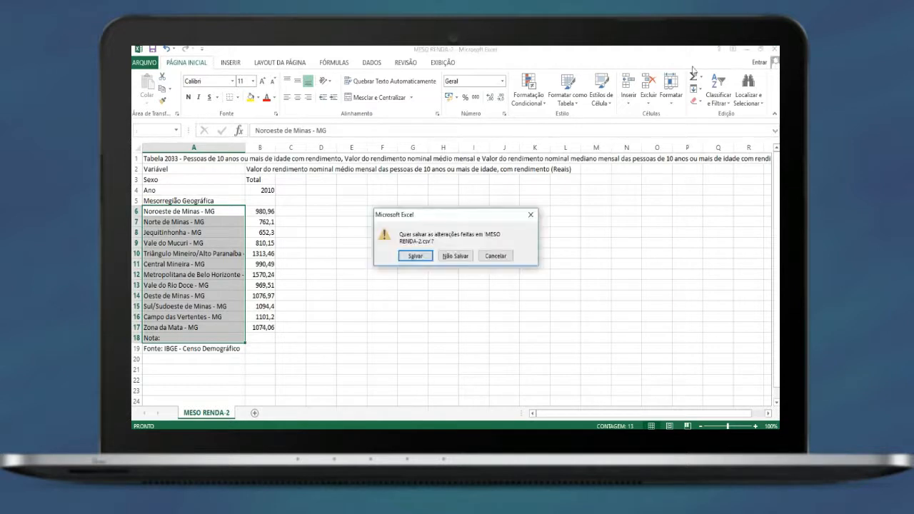
pyautogui.click(454, 256)
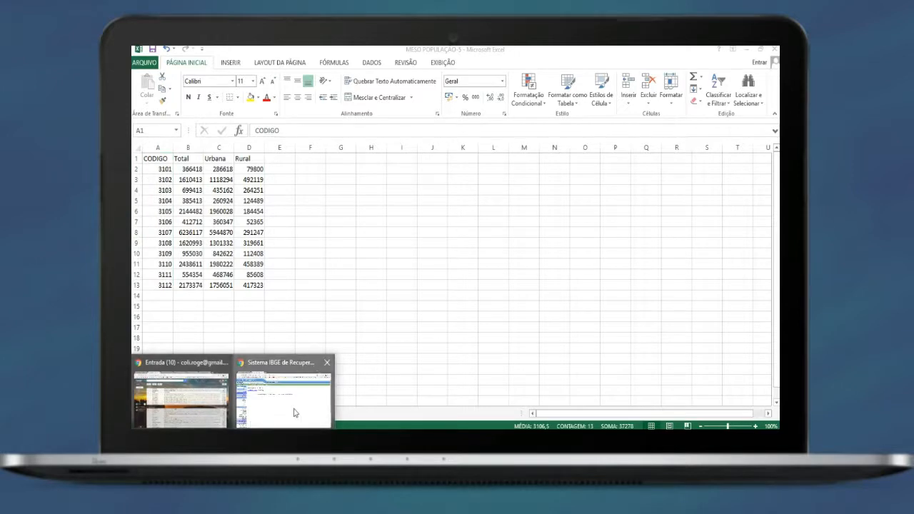
# Step: Return to the SIDRA query form in the browser and make Unidade Territorial show the code instead of the name
pyautogui.click(292, 413)
pyautogui.click(139, 68)
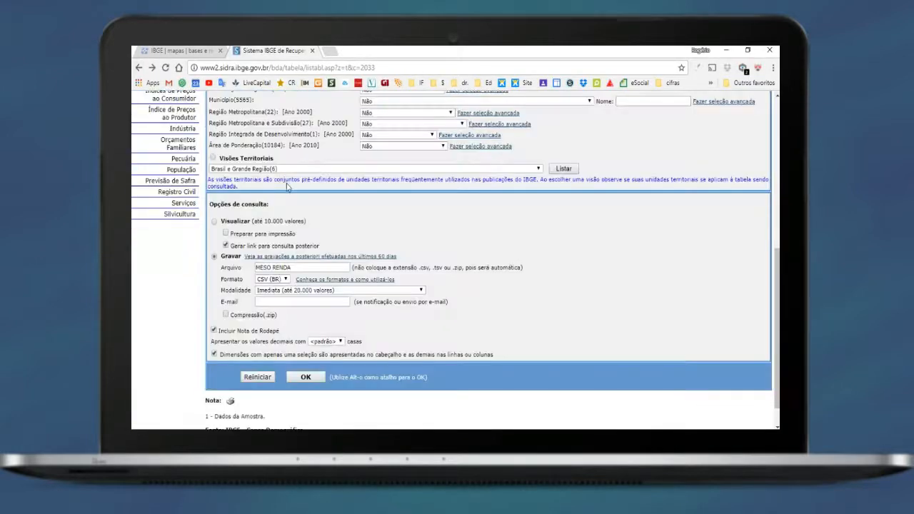
pyautogui.scroll(2, 582, 232)
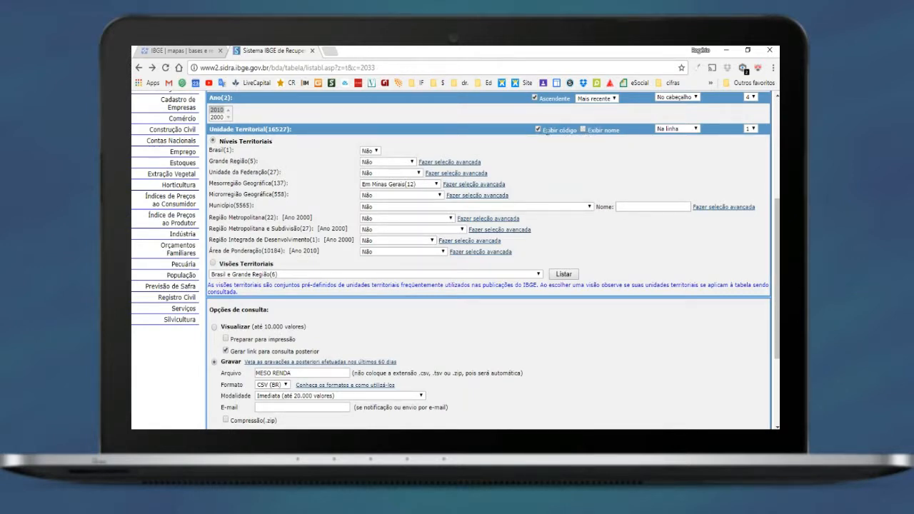
# Step: Run the MESO RENDA query again, then download MESO RENDA-3.csv and open it in Excel
pyautogui.scroll(-2, 448, 211)
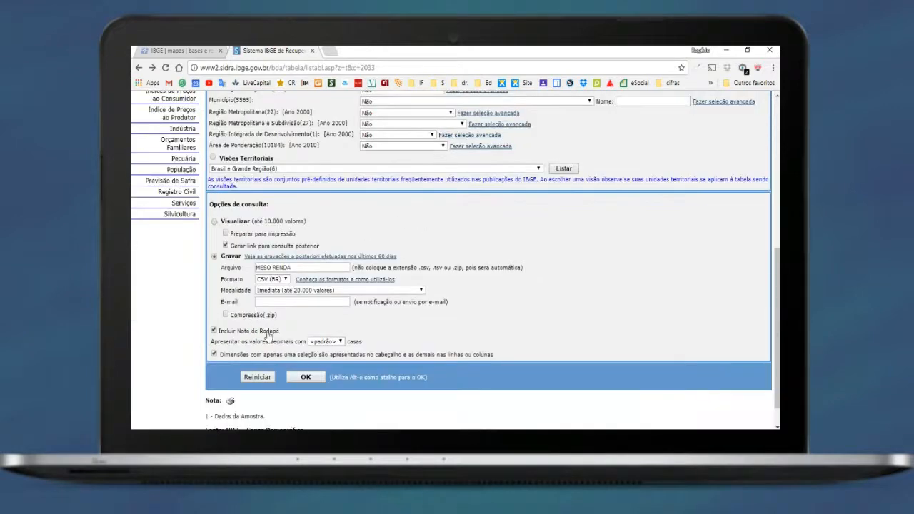
pyautogui.click(307, 379)
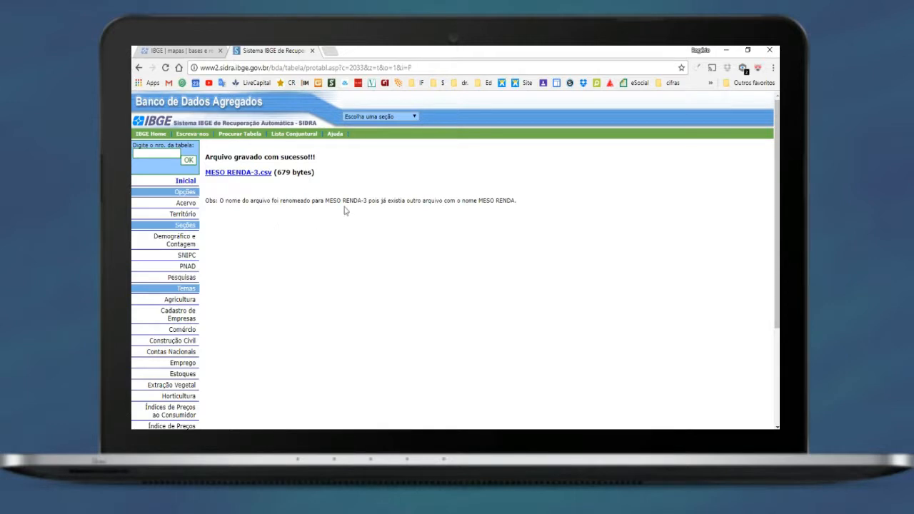
pyautogui.click(240, 177)
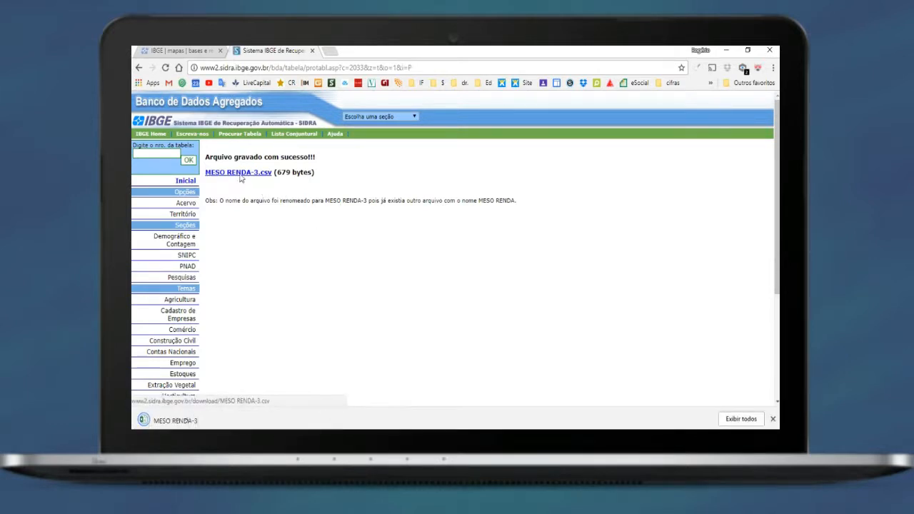
pyautogui.click(184, 423)
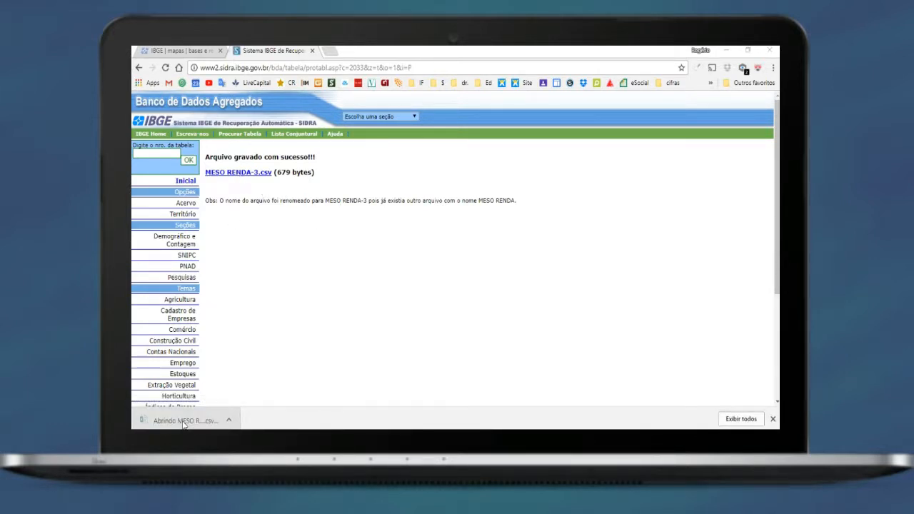
# Step: Copy the income values in B6:B17 of MESO RENDA-3 into the MESO POPULAÇÃO-5 workbook, starting at cell E2
pyautogui.moveTo(165, 211); pyautogui.dragTo(166, 327)
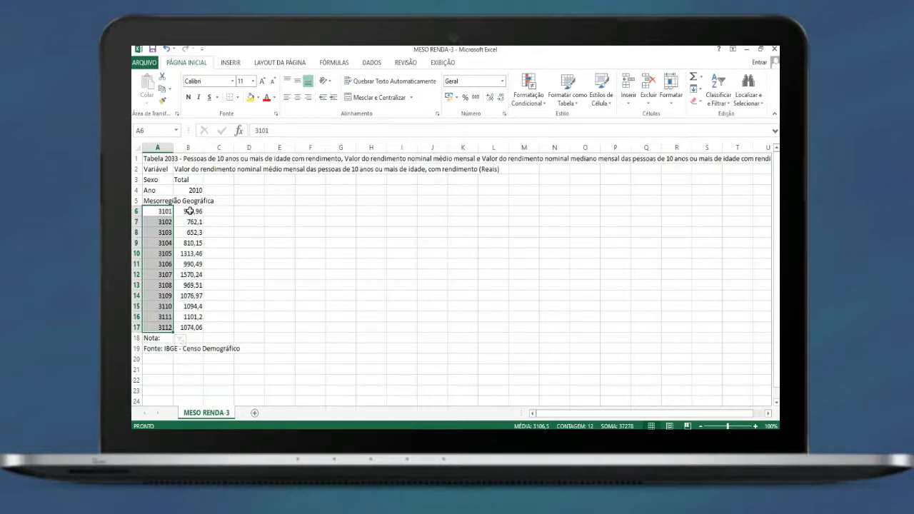
pyautogui.moveTo(190, 211); pyautogui.dragTo(197, 325)
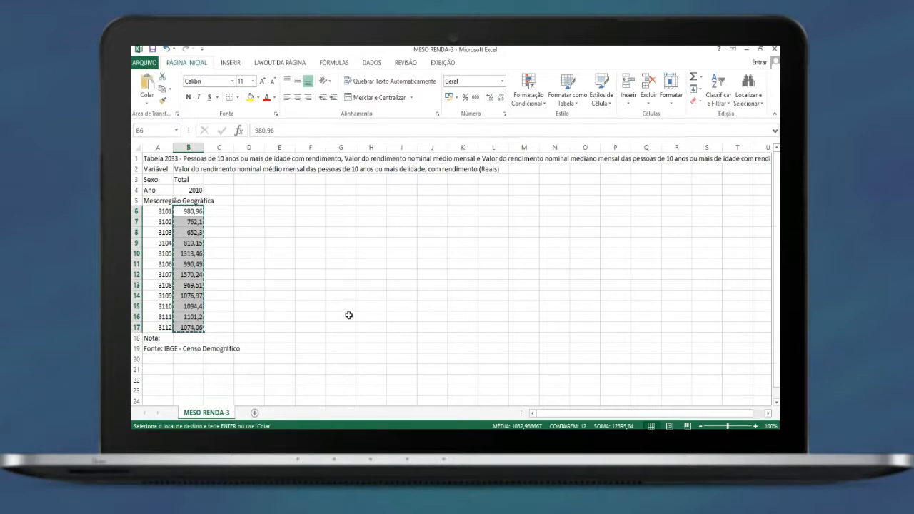
pyautogui.hotkey('ctrl', 'c')
pyautogui.moveTo(385, 436)
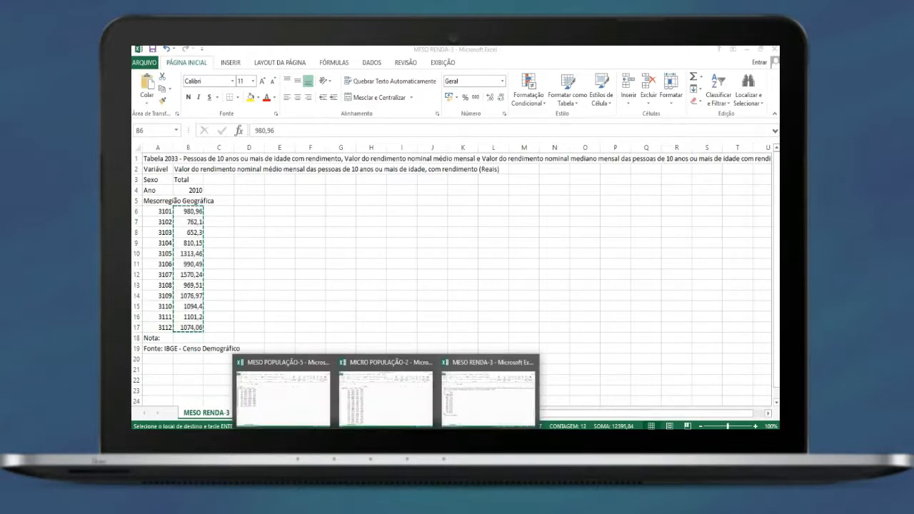
pyautogui.click(284, 410)
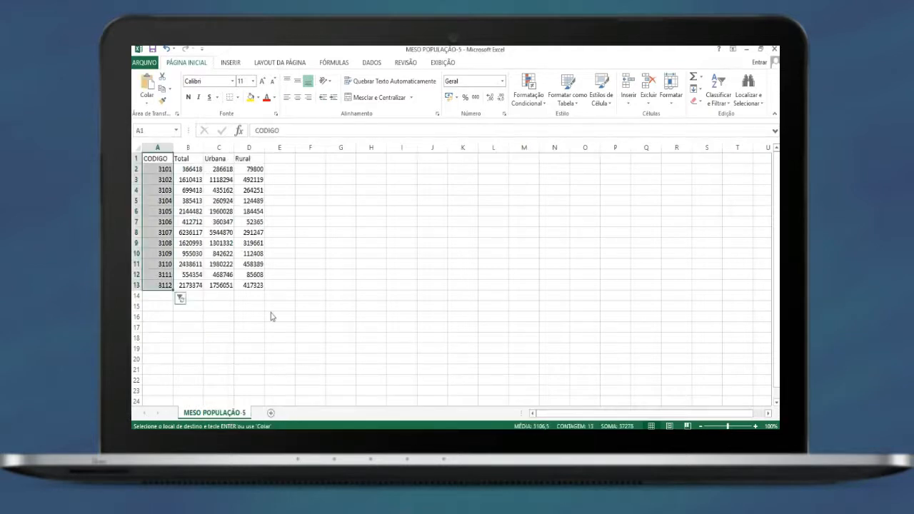
pyautogui.click(280, 169)
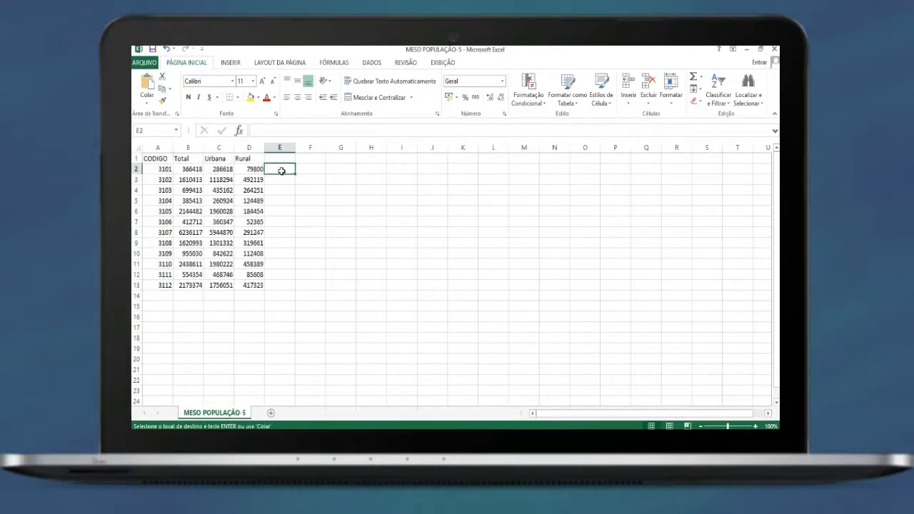
pyautogui.hotkey('ctrl', 'v')
pyautogui.click(350, 265)
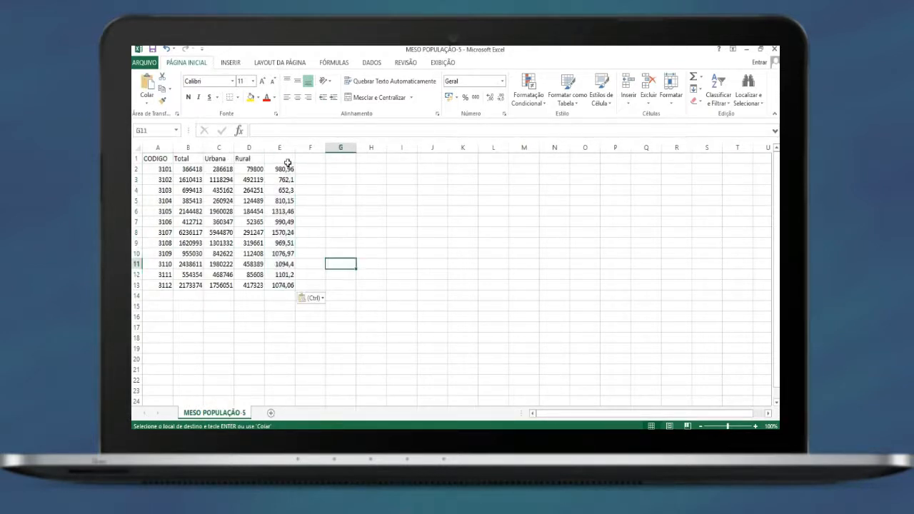
# Step: Enter the heading RENDA in cell E1 above the pasted income values
pyautogui.click(286, 158)
pyautogui.write('RENDA')
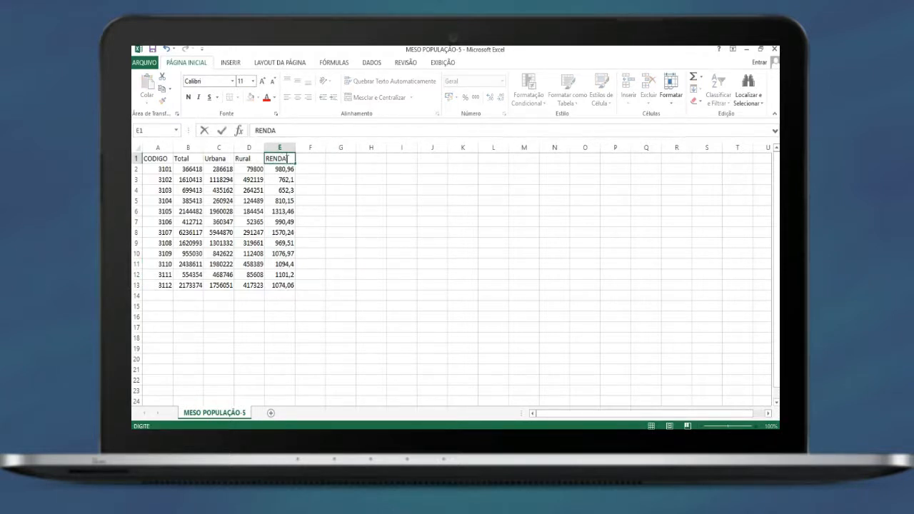
pyautogui.click(310, 190)
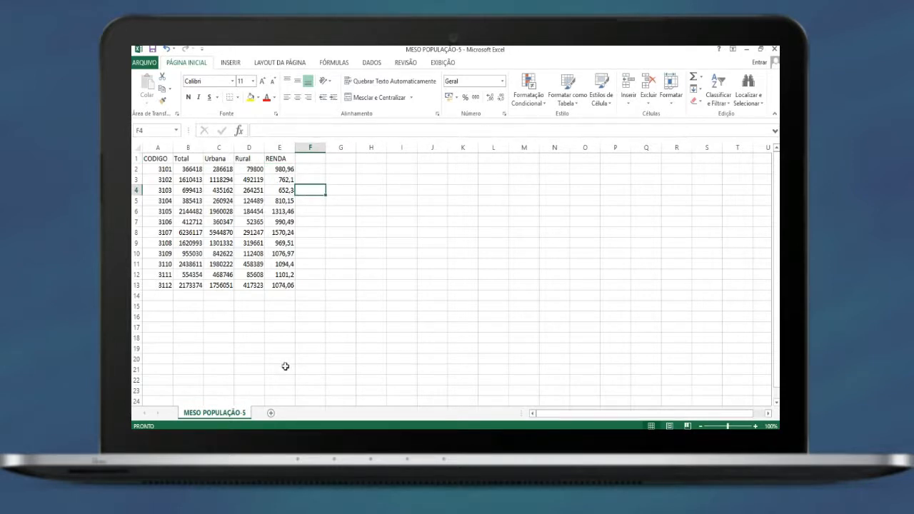
# Step: Return to the SIDRA query form in the browser, setting Mesorregião Geográfica to Não and Microrregião Geográfica to Em Minas Gerais(66)
pyautogui.click(227, 434)
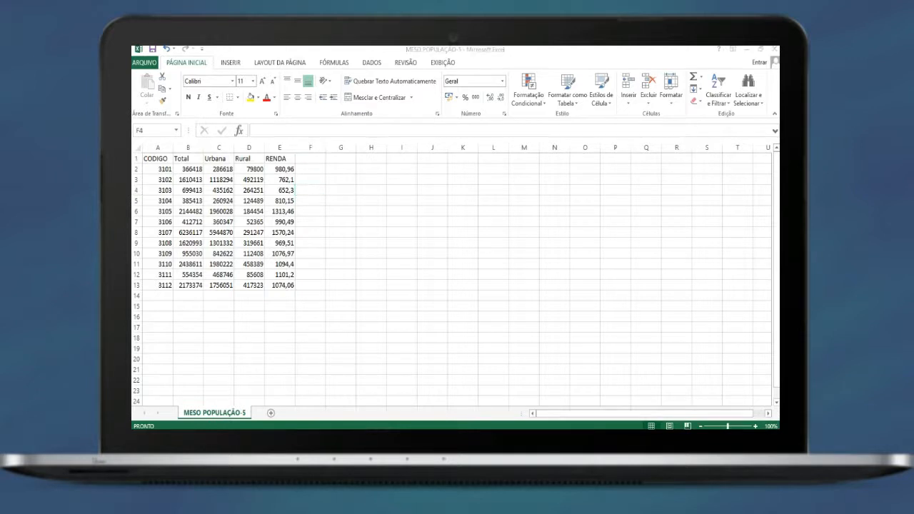
pyautogui.click(265, 410)
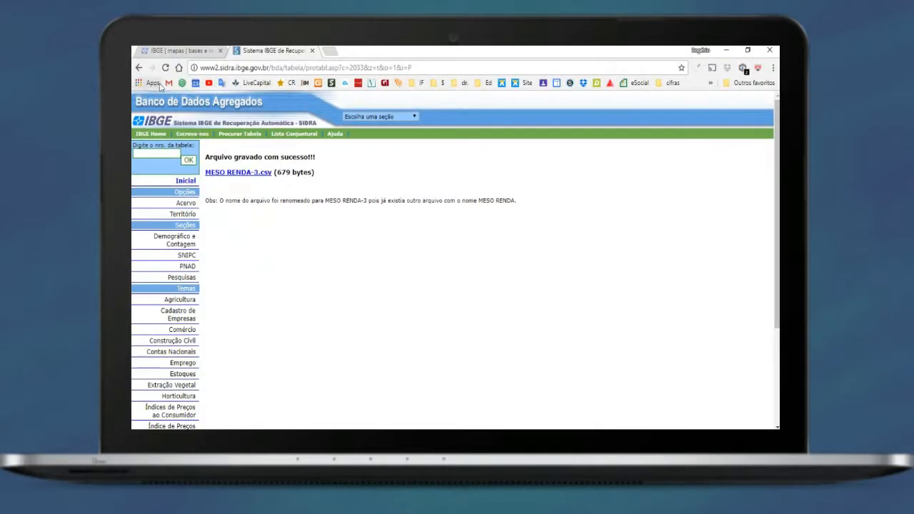
pyautogui.click(139, 68)
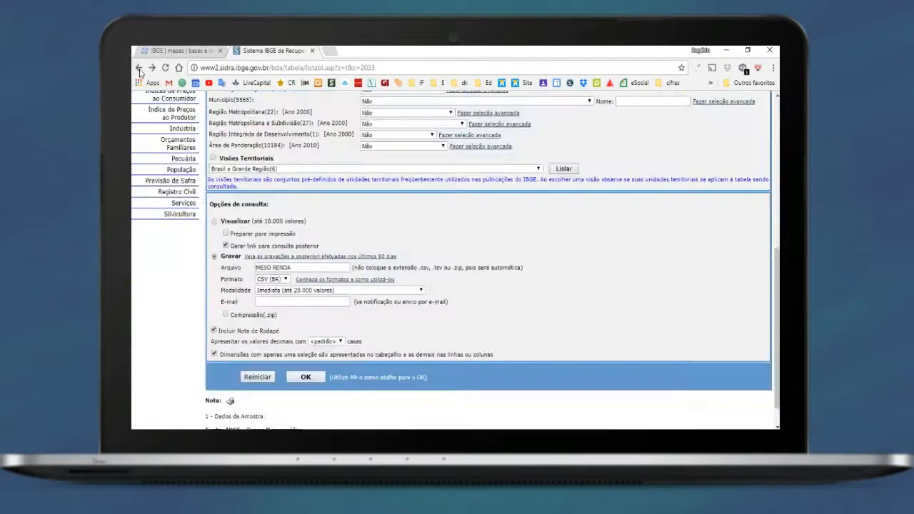
pyautogui.scroll(2, 319, 160)
pyautogui.click(381, 187)
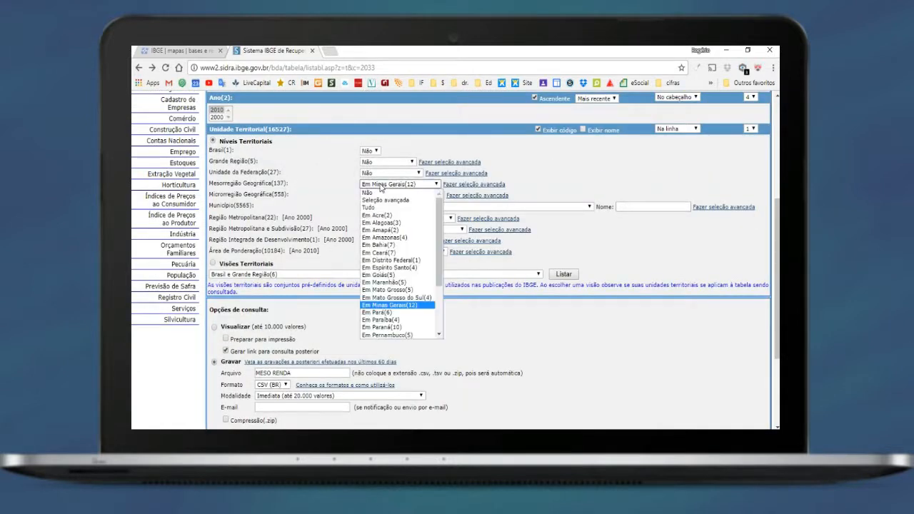
pyautogui.click(374, 194)
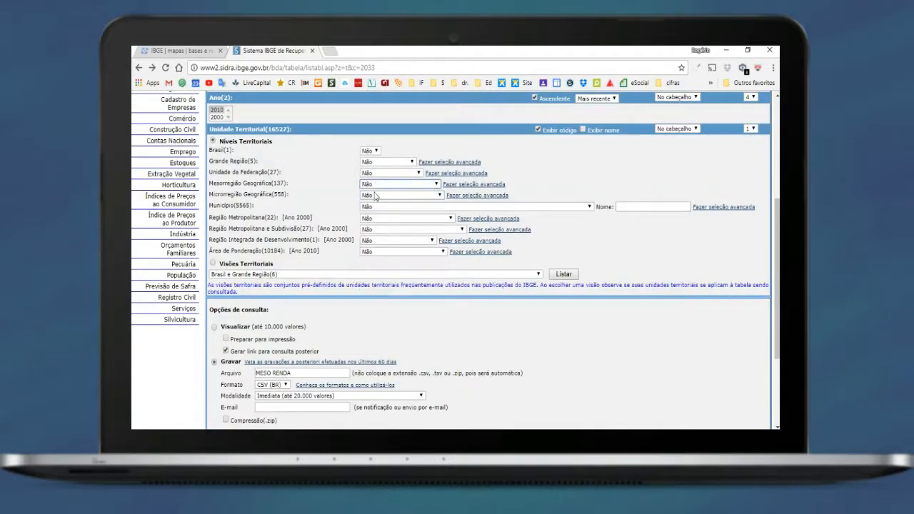
pyautogui.click(377, 196)
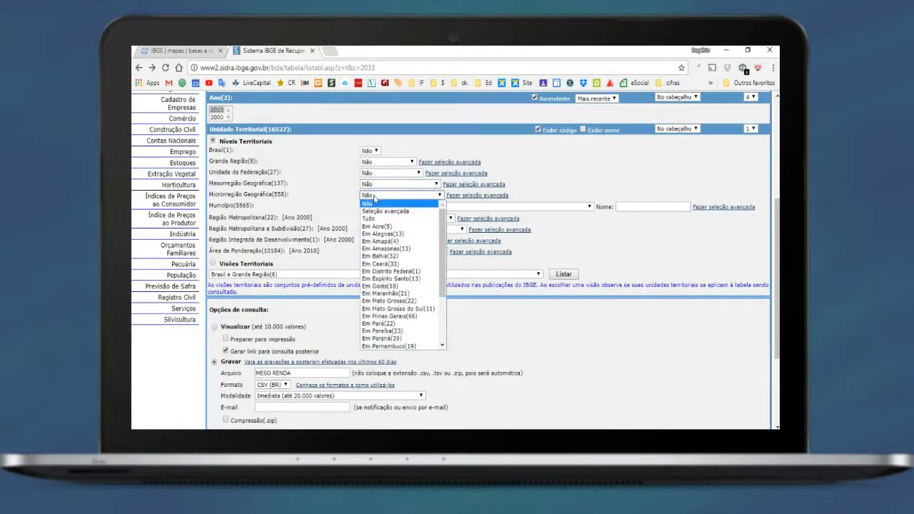
pyautogui.click(409, 317)
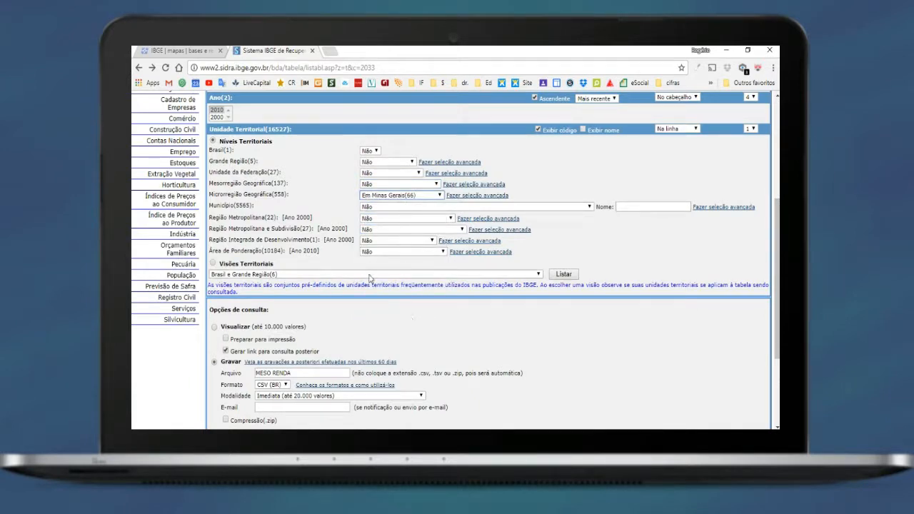
# Step: Run the microregion income query with the output file named MICRO RENDA, then download the resulting CSV and open it in Excel
pyautogui.moveTo(271, 374); pyautogui.dragTo(265, 375)
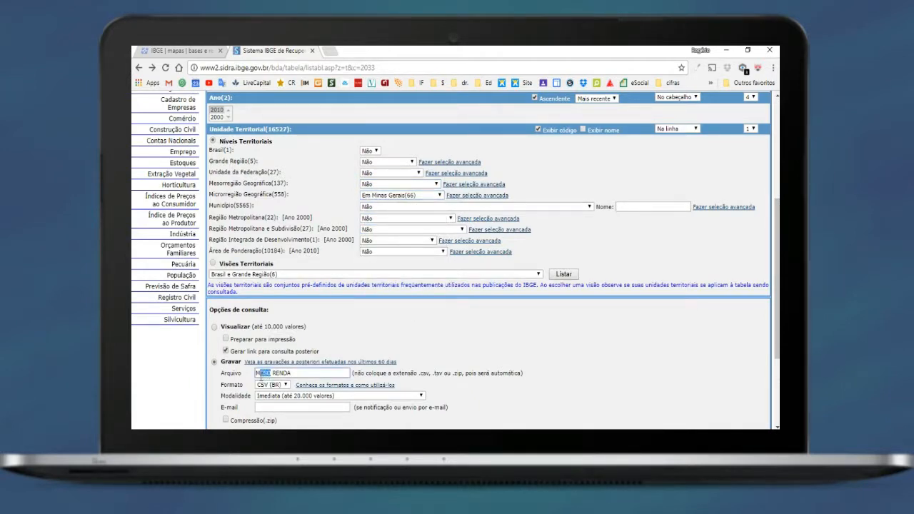
pyautogui.write('ICRO')
pyautogui.scroll(-3, 258, 376)
pyautogui.click(307, 380)
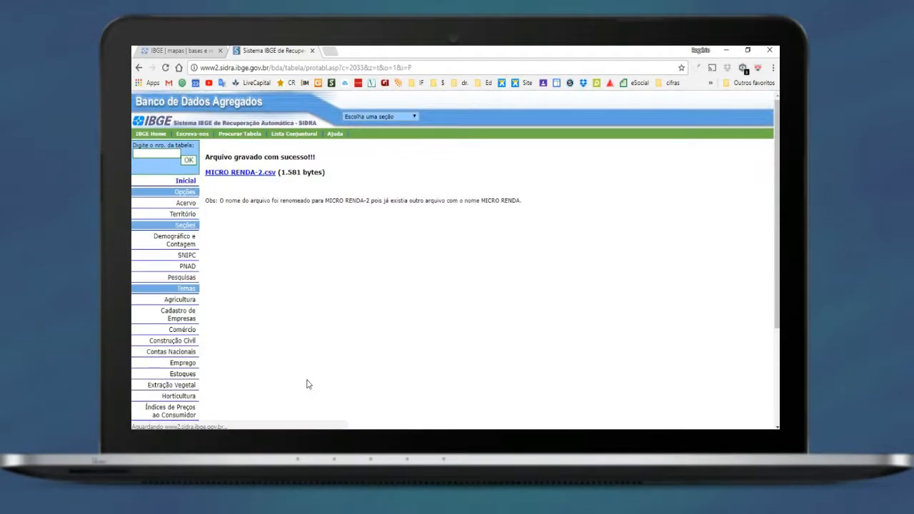
pyautogui.click(245, 176)
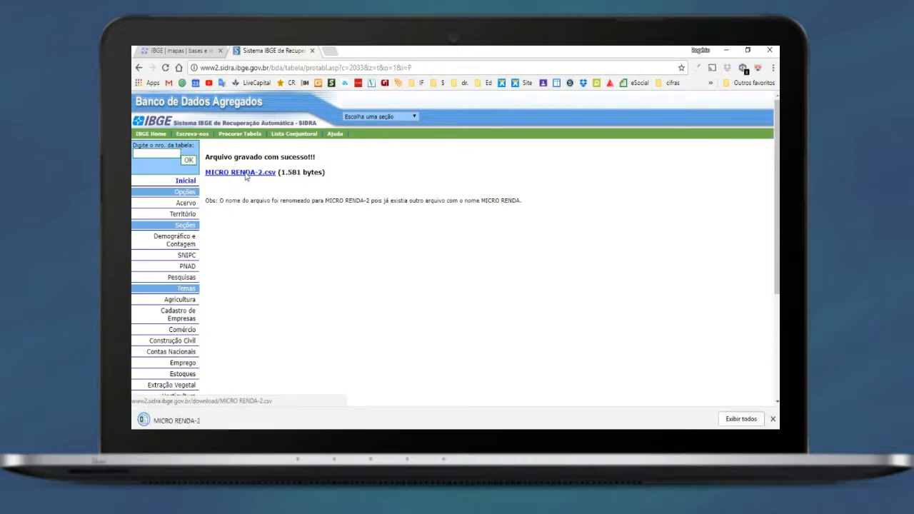
pyautogui.click(174, 420)
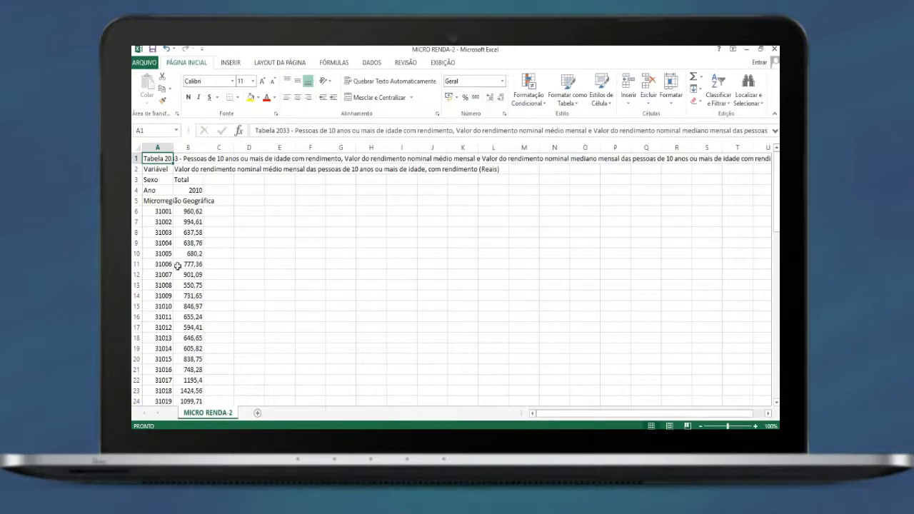
# Step: Copy the income values in B6:B71 of MICRO RENDA-2 into the MICRO POPULAÇÃO-2 workbook, starting at cell E2
pyautogui.click(189, 211)
pyautogui.moveTo(189, 212); pyautogui.dragTo(204, 377)
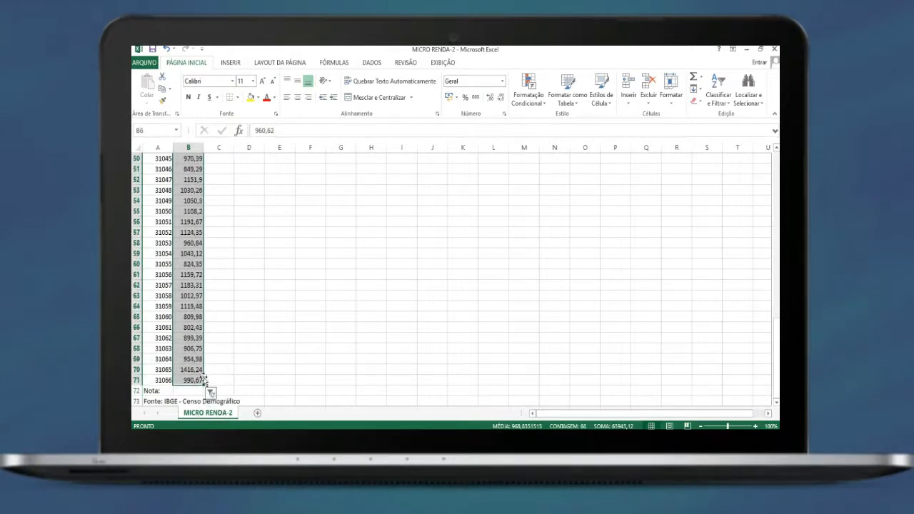
pyautogui.hotkey('ctrl', 'c')
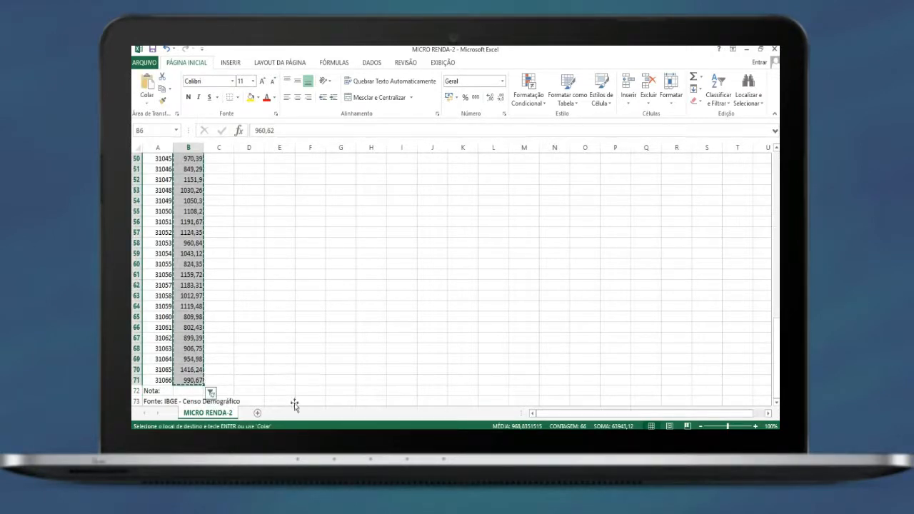
pyautogui.moveTo(386, 429)
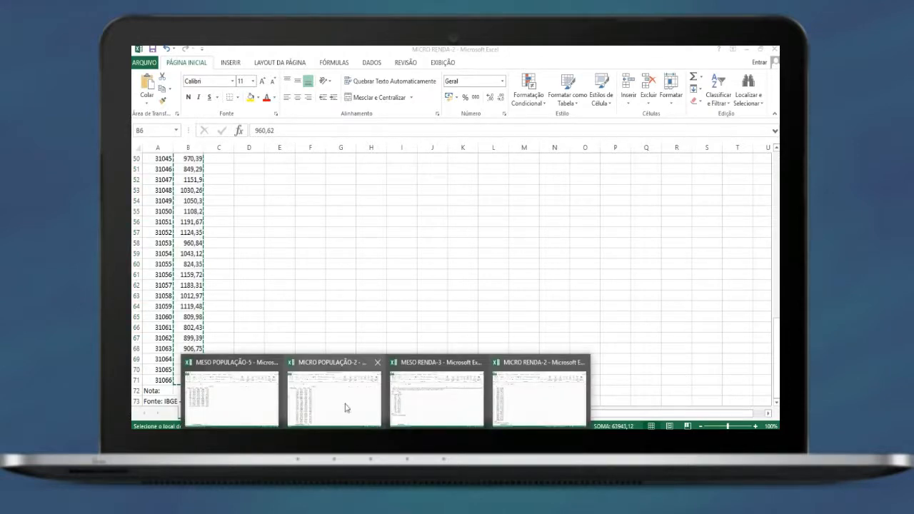
pyautogui.click(316, 373)
pyautogui.click(311, 173)
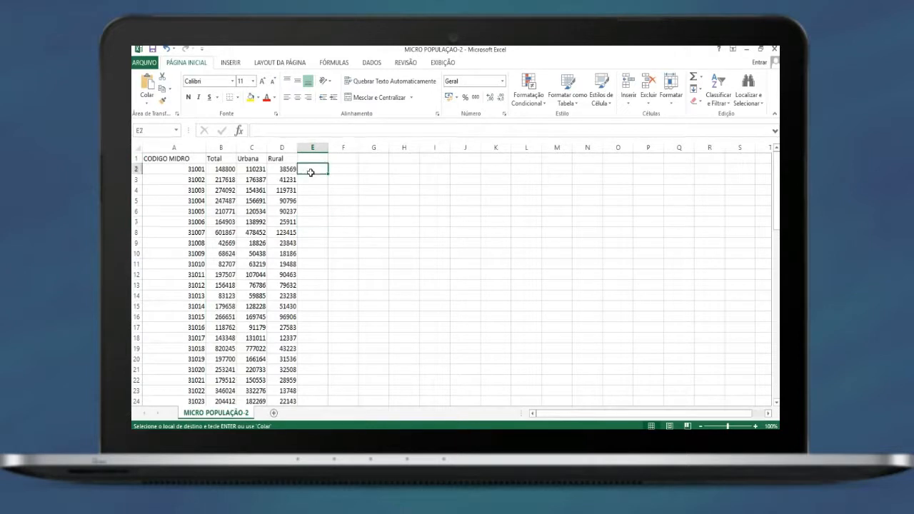
pyautogui.hotkey('ctrl', 'v')
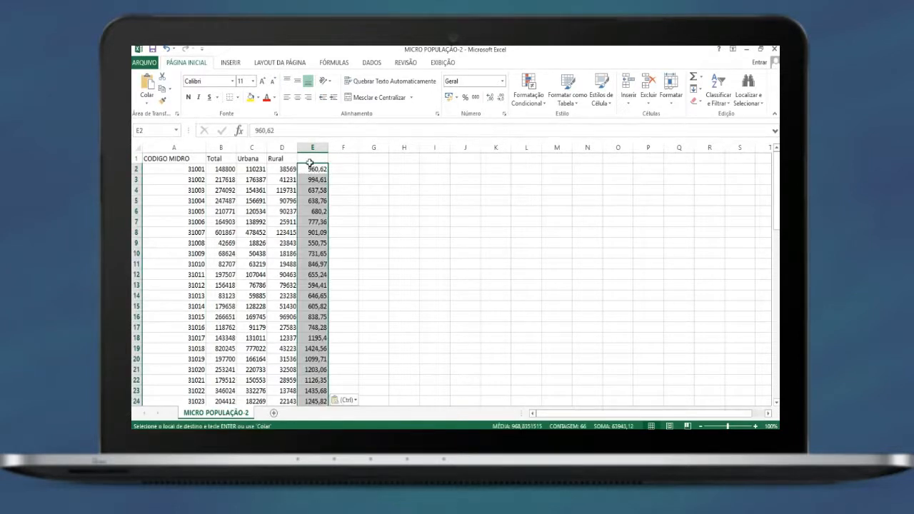
# Step: Enter the heading RENDA in cell E1 of the MICRO POPULAÇÃO-2 sheet
pyautogui.click(311, 157)
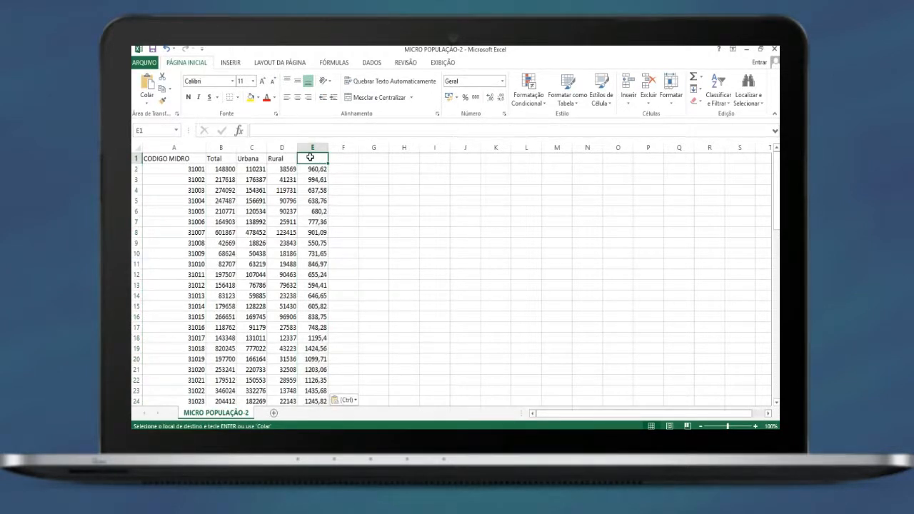
pyautogui.write('RENDA')
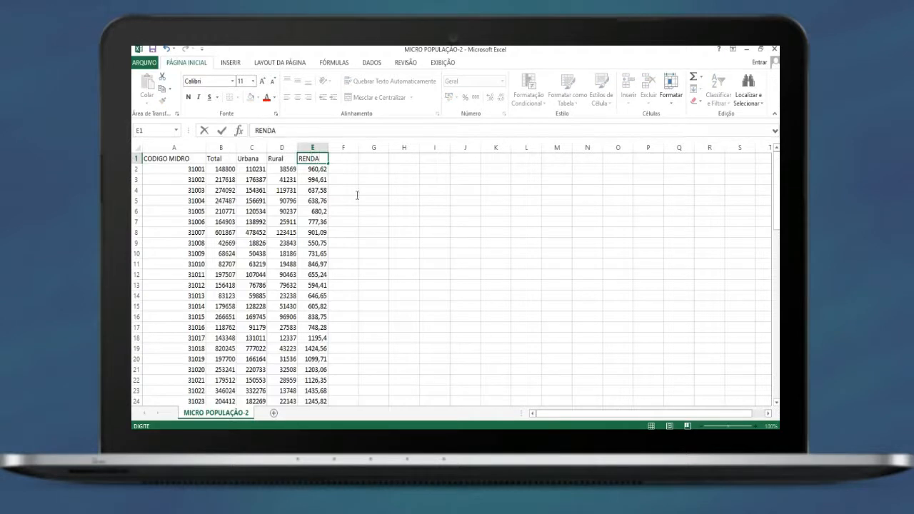
pyautogui.click(373, 210)
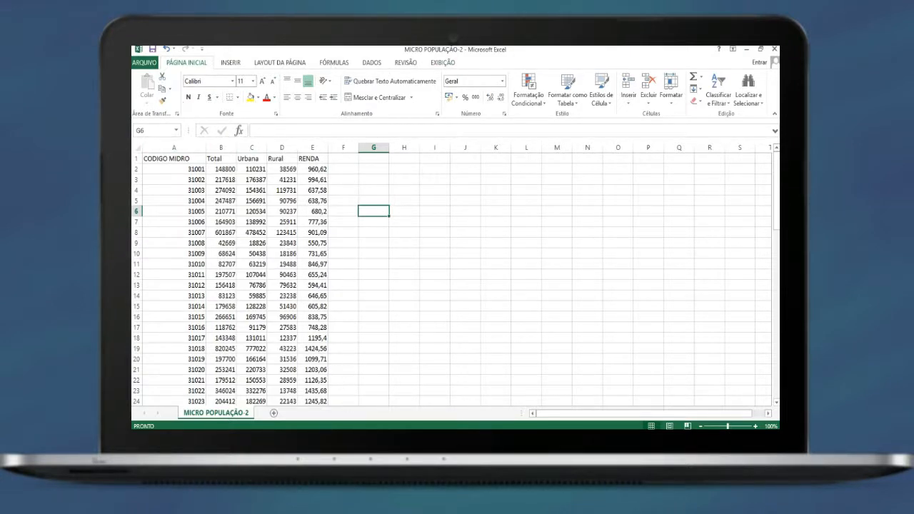
# Step: Switch to the MESO POPULAÇÃO-5 workbook and check its column headings in A1:E1
pyautogui.moveTo(231, 429)
pyautogui.click(267, 411)
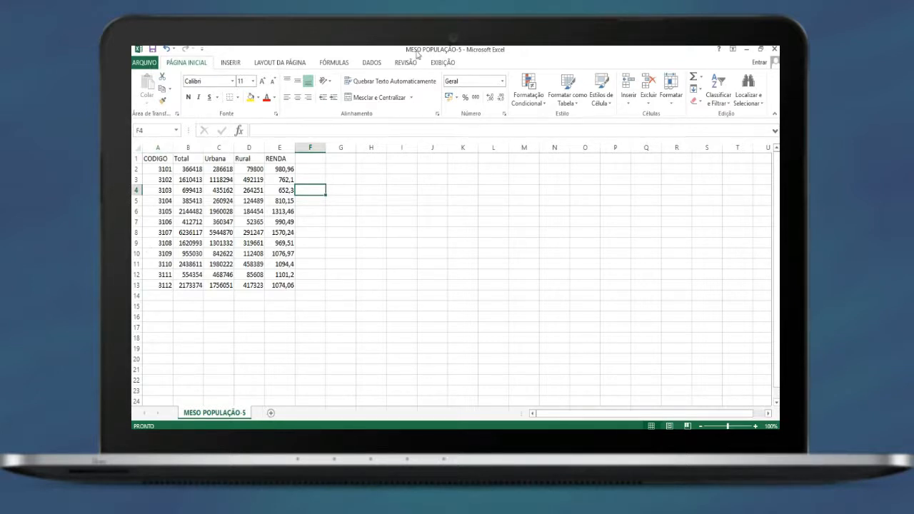
pyautogui.click(184, 158)
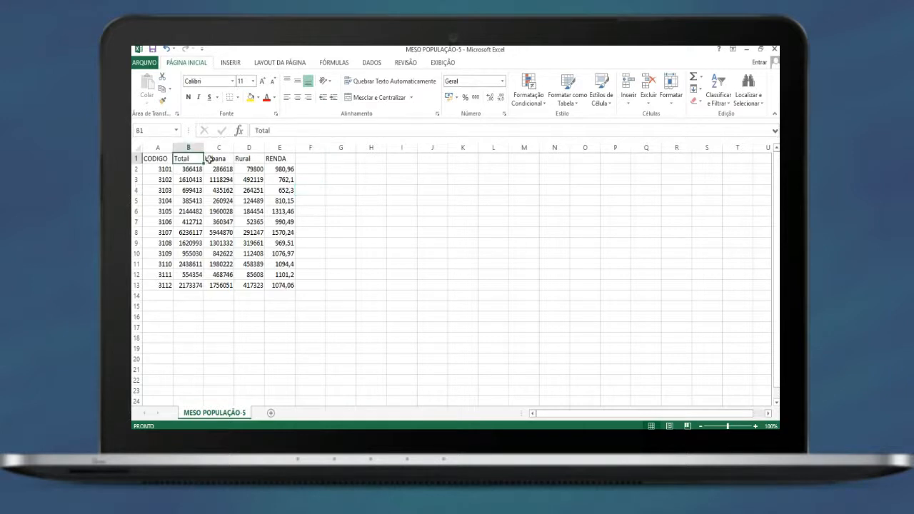
pyautogui.click(211, 158)
pyautogui.click(245, 159)
pyautogui.click(272, 159)
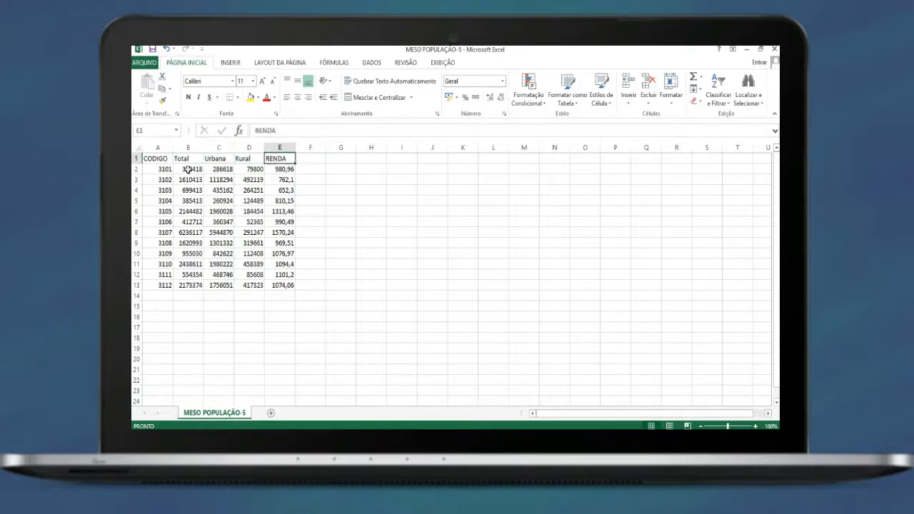
pyautogui.click(163, 159)
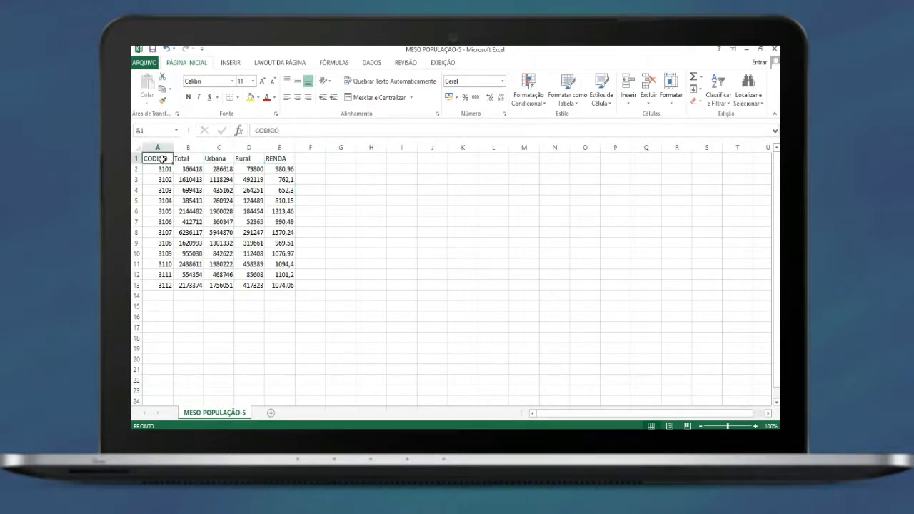
# Step: Save the mesoregion workbook in the MESO folder as MESO POP_RENDA in Excel 97-2003 workbook format, then close it
pyautogui.click(146, 62)
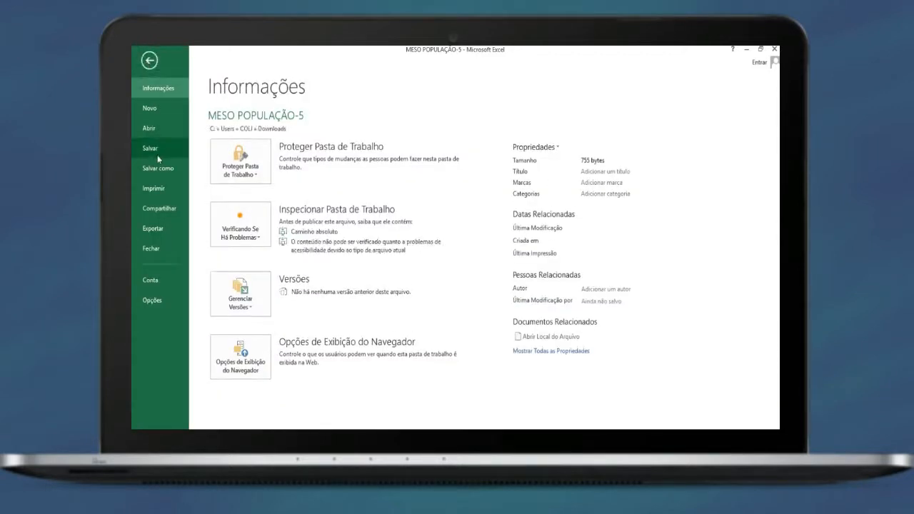
pyautogui.click(158, 169)
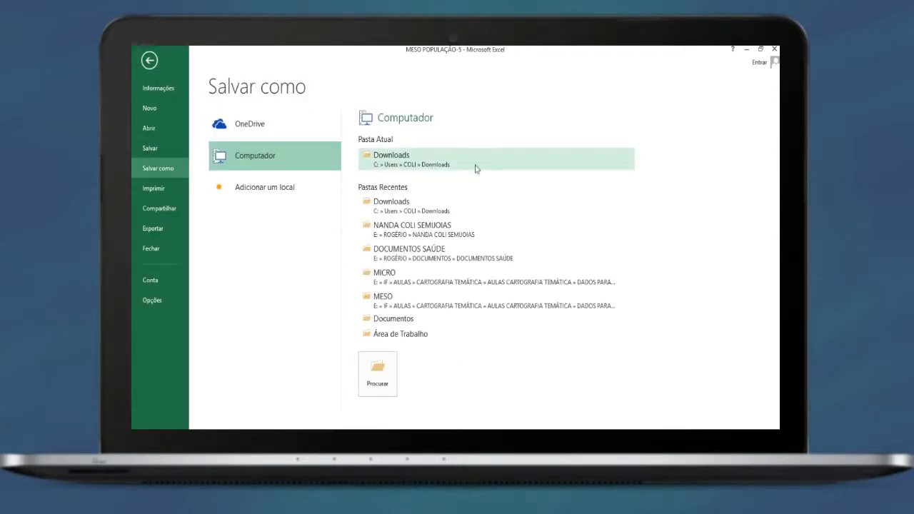
pyautogui.click(383, 300)
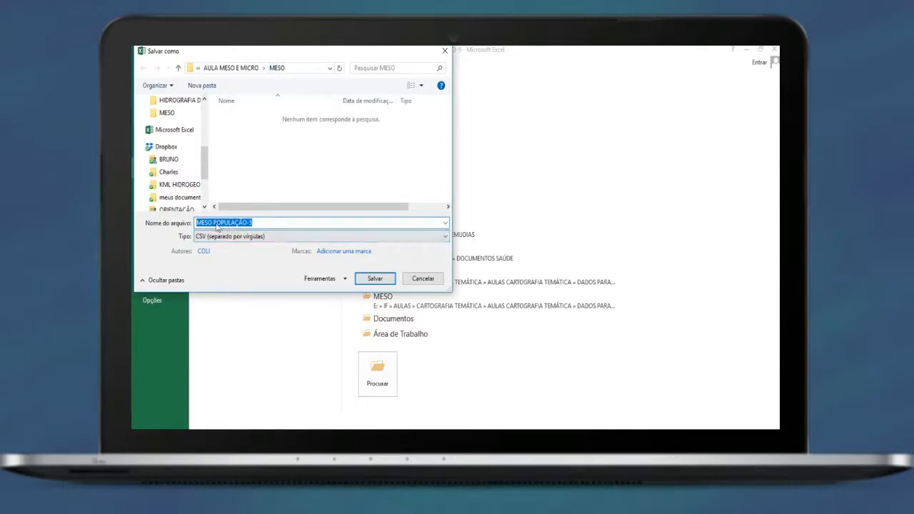
pyautogui.write('MESO POP')
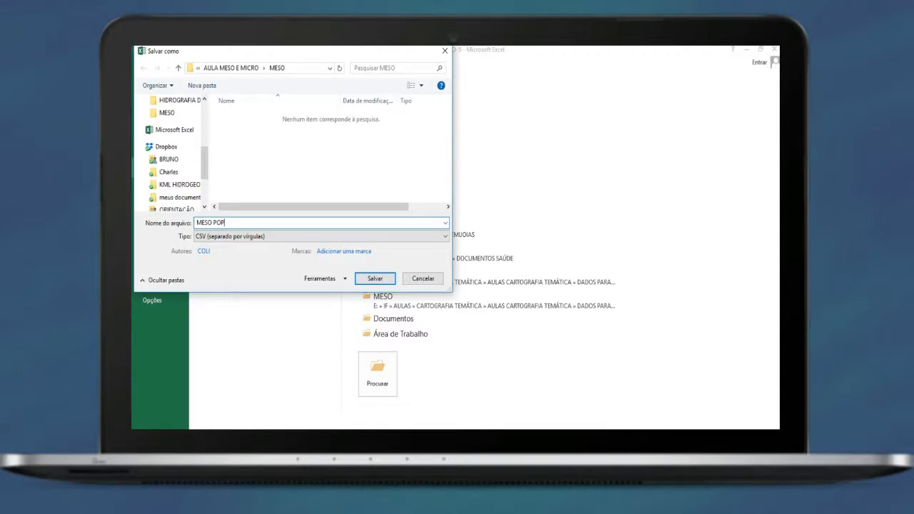
pyautogui.write('_RENDA')
pyautogui.click(246, 237)
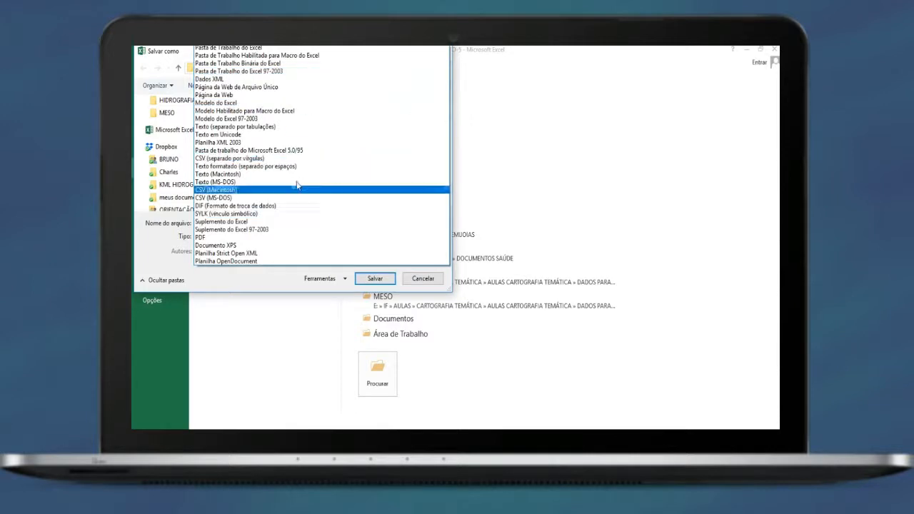
pyautogui.click(276, 72)
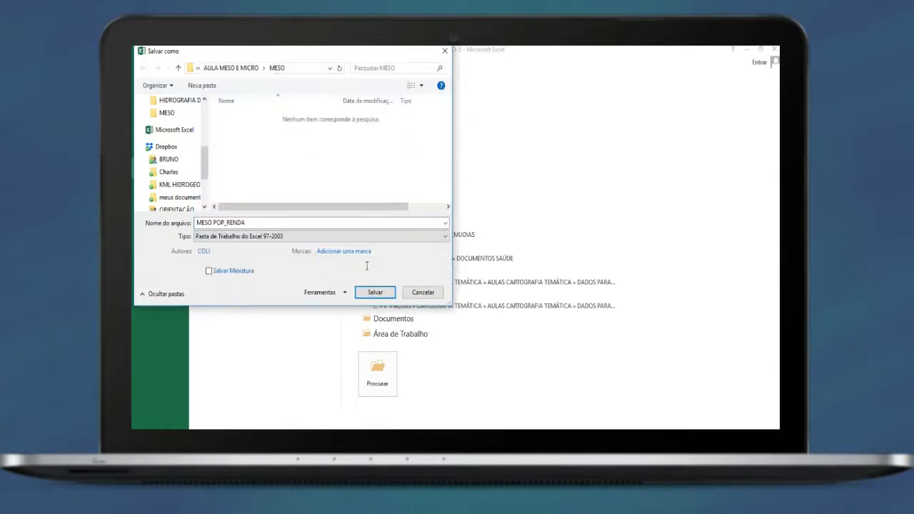
pyautogui.click(375, 292)
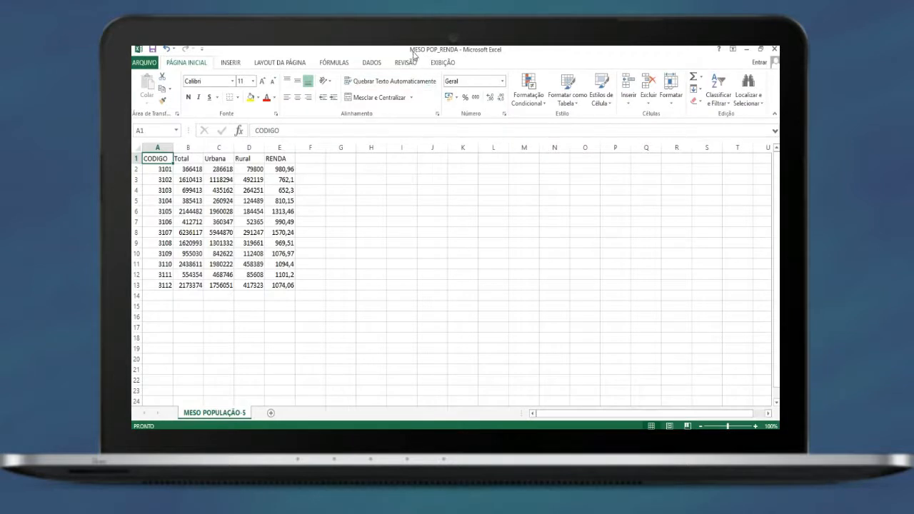
pyautogui.click(774, 50)
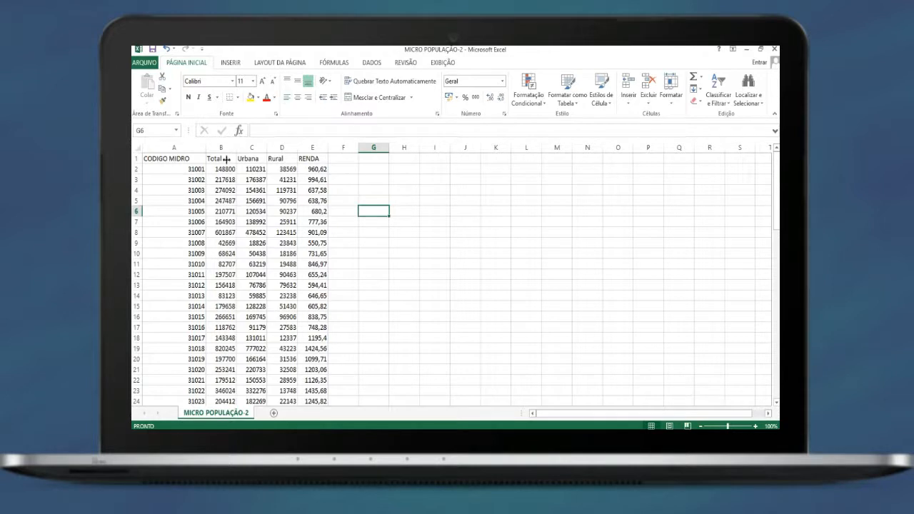
# Step: Check the column headings of MICRO POPULAÇÃO-2 and correct the heading in cell A1 to CODIGO MICRO
pyautogui.click(197, 158)
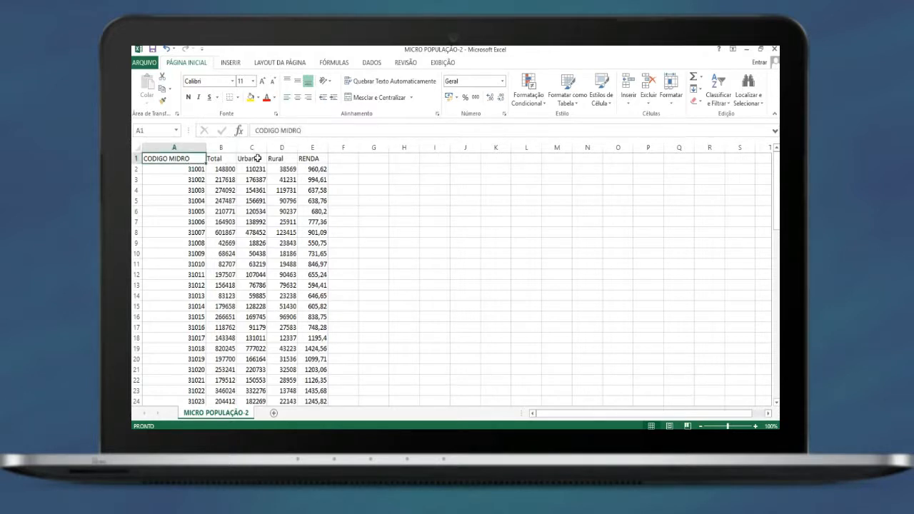
pyautogui.click(210, 158)
pyautogui.click(247, 159)
pyautogui.click(284, 158)
pyautogui.click(307, 158)
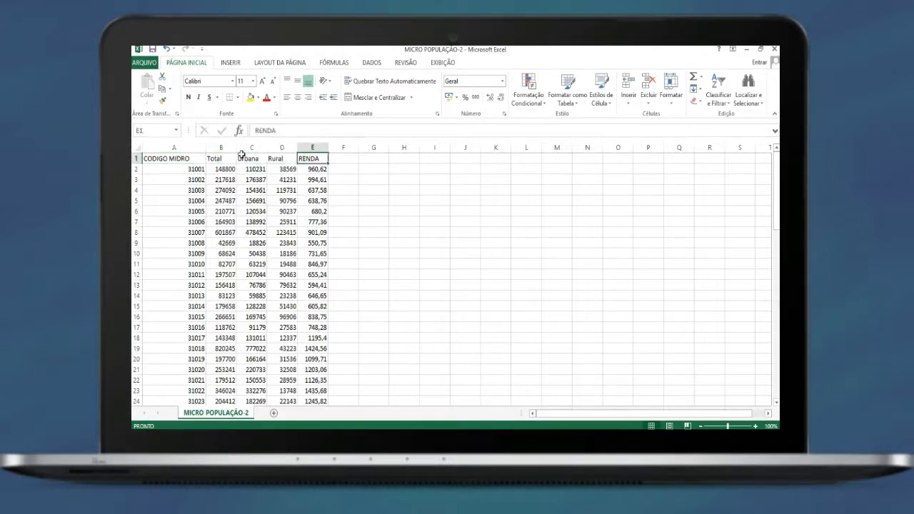
pyautogui.click(179, 159)
pyautogui.doubleClick(179, 159)
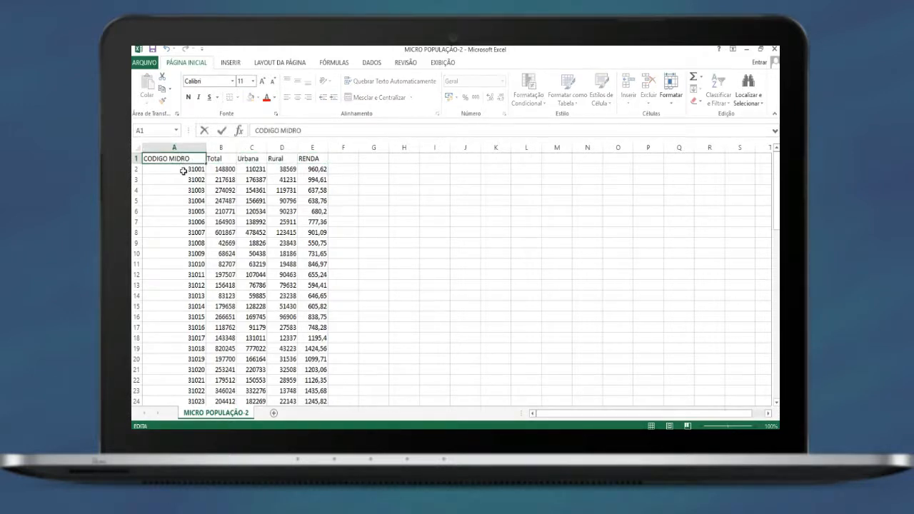
pyautogui.press('Delete')
pyautogui.write('C')
pyautogui.click(403, 189)
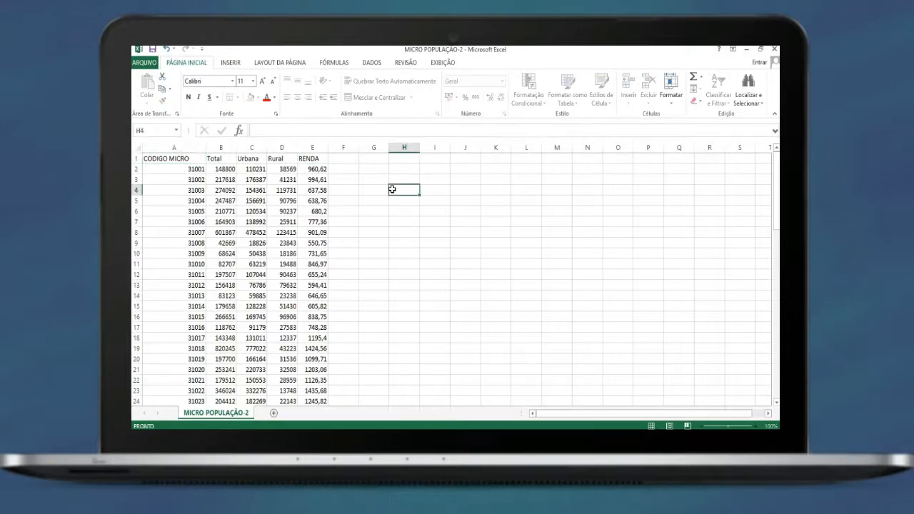
# Step: Save the microregion workbook in the MICRO folder as MICRO POP_RENDA in Excel 97-2003 workbook format
pyautogui.click(147, 64)
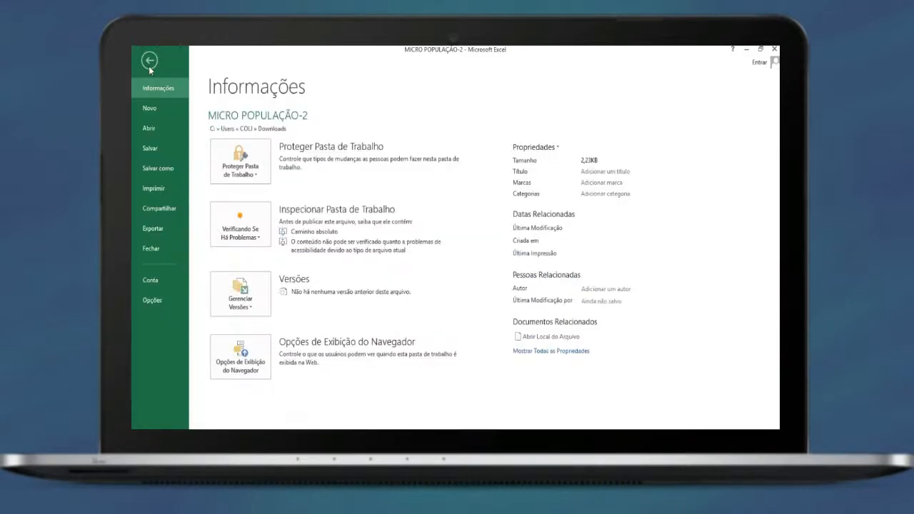
pyautogui.click(160, 169)
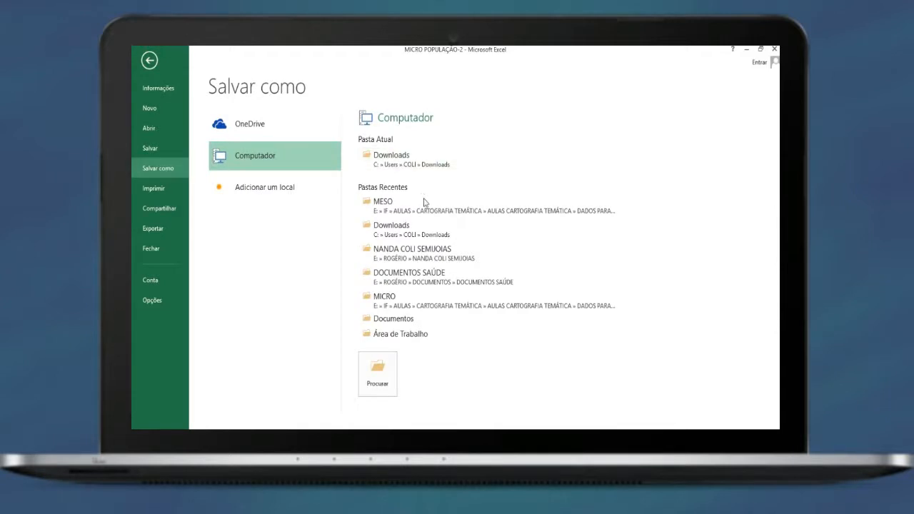
pyautogui.click(393, 306)
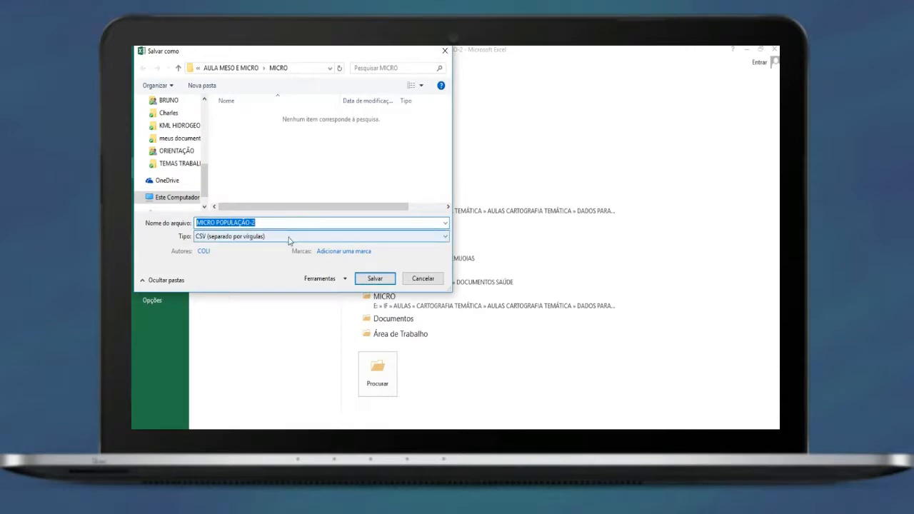
pyautogui.write('MID')
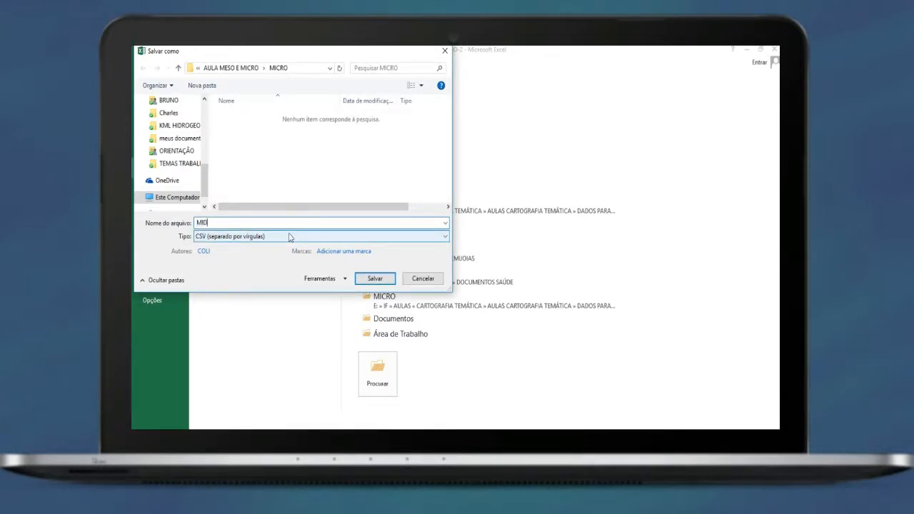
pyautogui.press('BackSpace')
pyautogui.press('BackSpace')
pyautogui.press('BackSpace')
pyautogui.press('BackSpace')
pyautogui.click(275, 238)
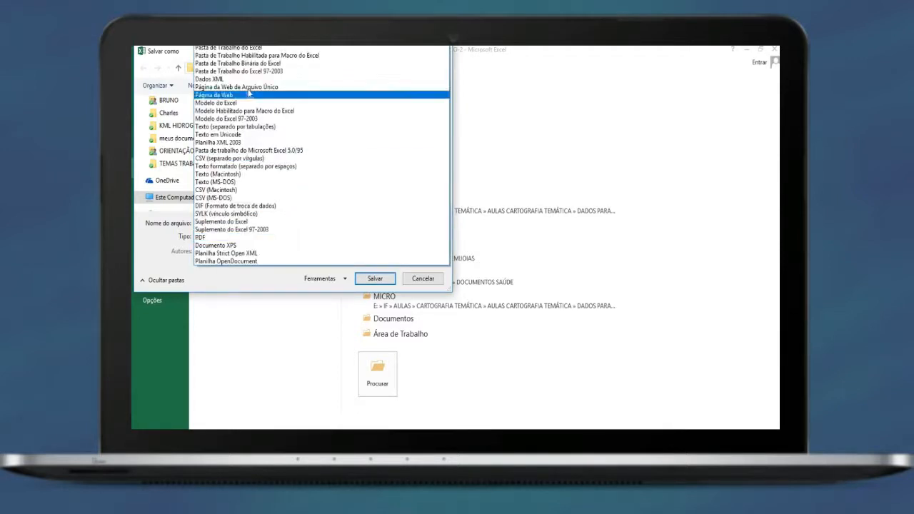
pyautogui.click(263, 72)
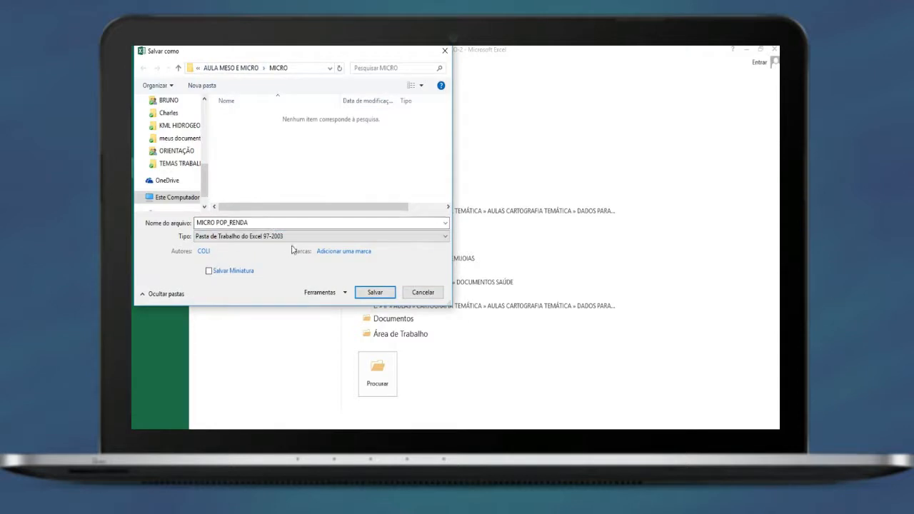
pyautogui.click(371, 293)
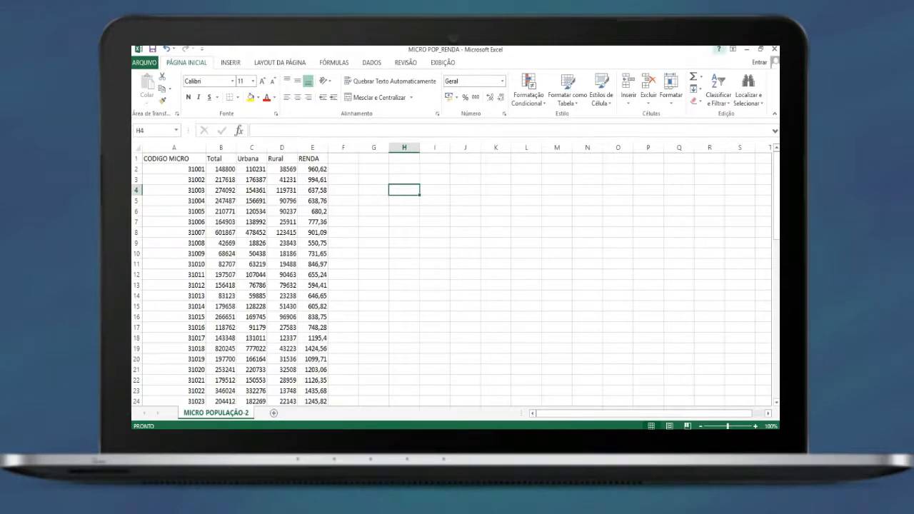
# Step: Close the MICRO POP_RENDA and MESO RENDA-3 workbooks
pyautogui.click(774, 49)
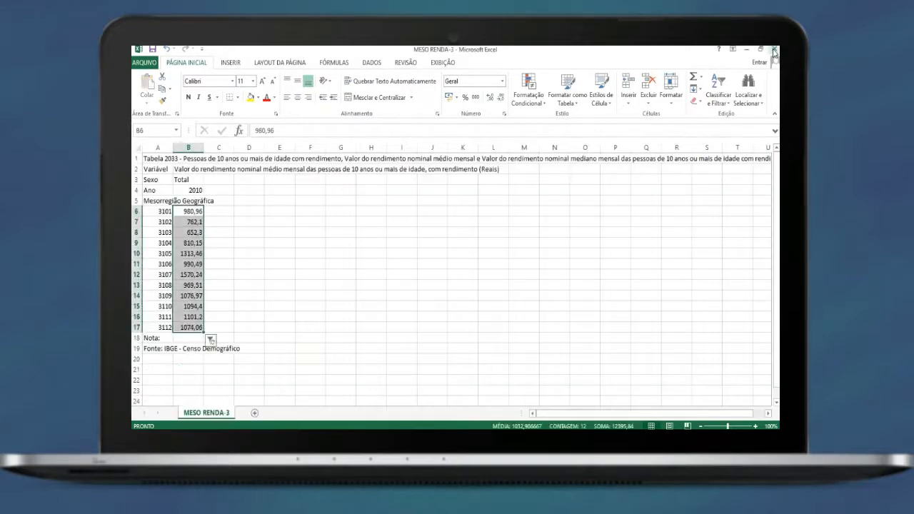
pyautogui.click(774, 50)
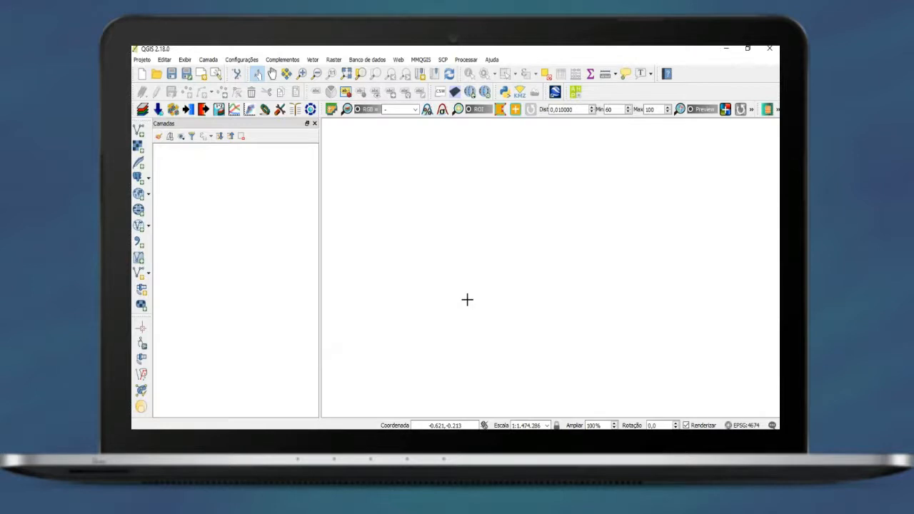
# Step: Switch to QGIS and add the mesoregion shapefile 31MEE250GC_SIR.shp from the MESO folder as a vector layer
pyautogui.click(139, 132)
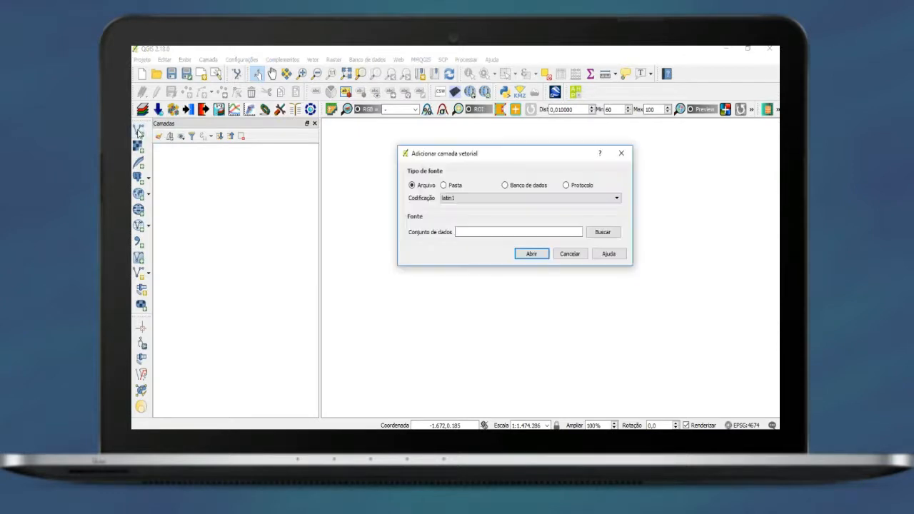
pyautogui.click(604, 234)
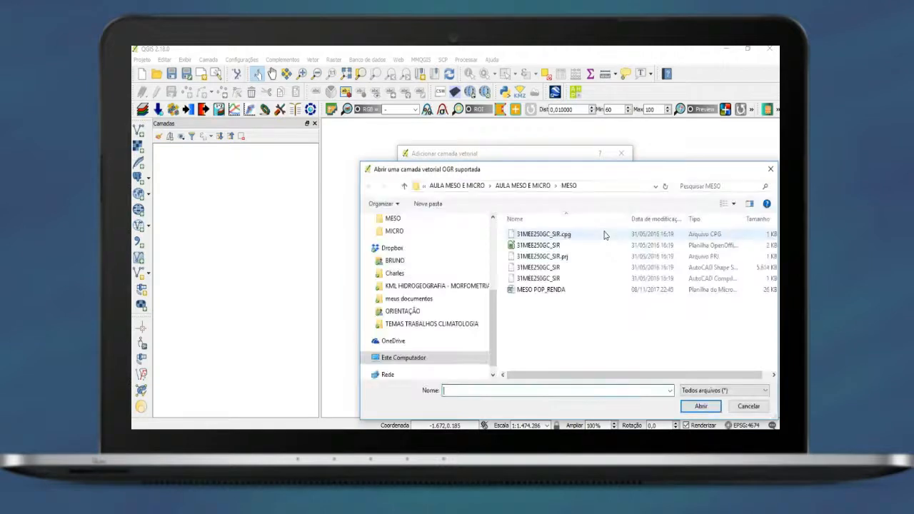
pyautogui.click(528, 187)
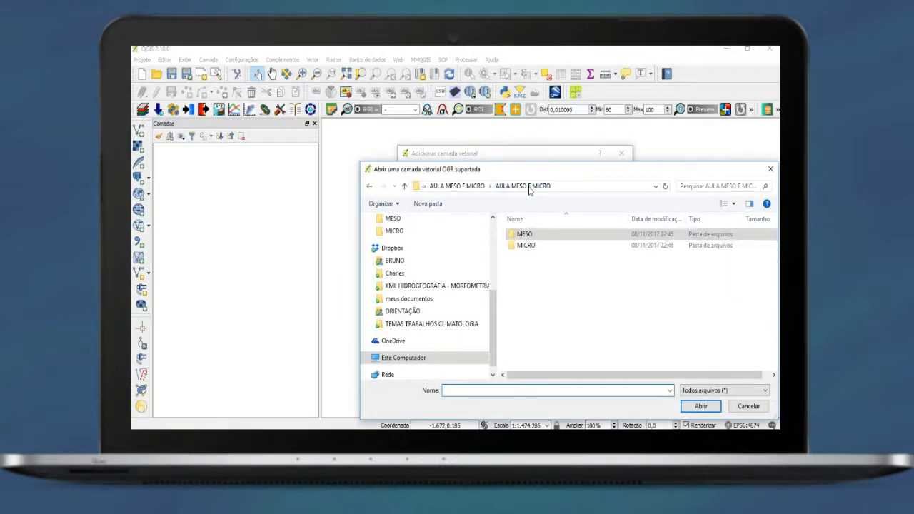
pyautogui.doubleClick(525, 236)
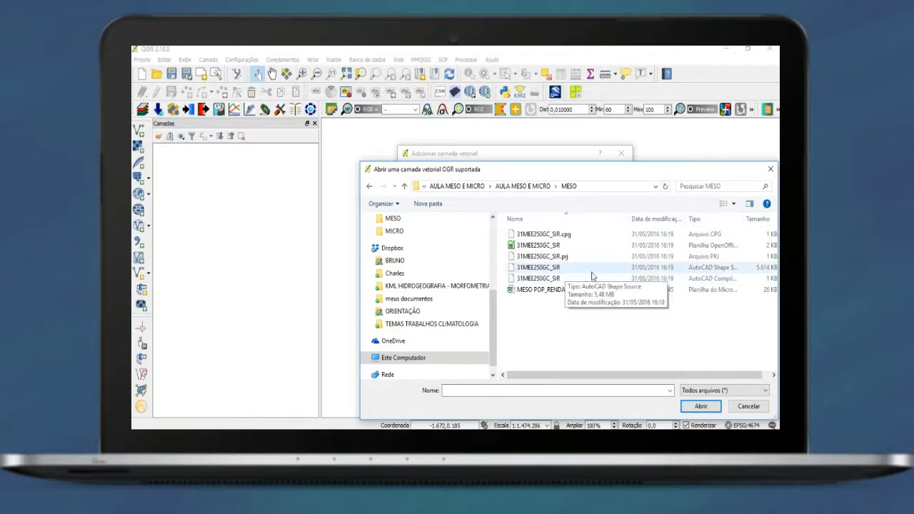
pyautogui.click(540, 270)
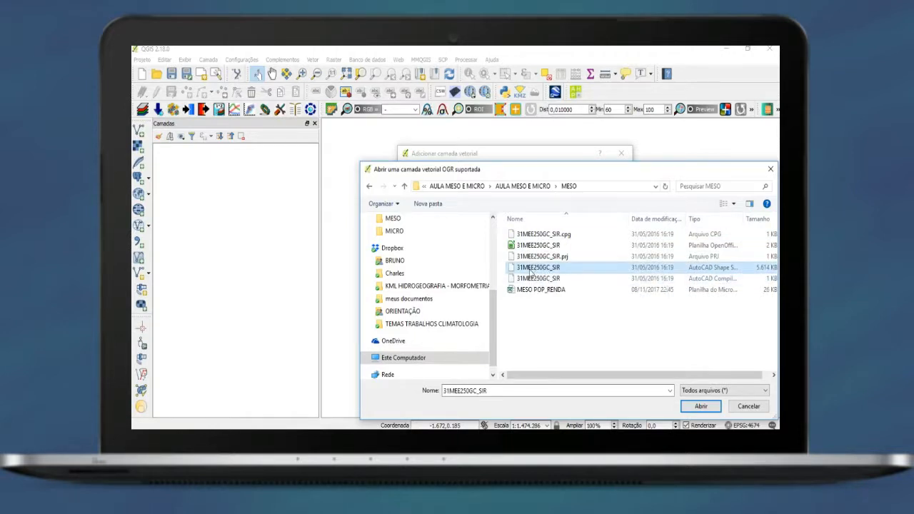
pyautogui.click(700, 406)
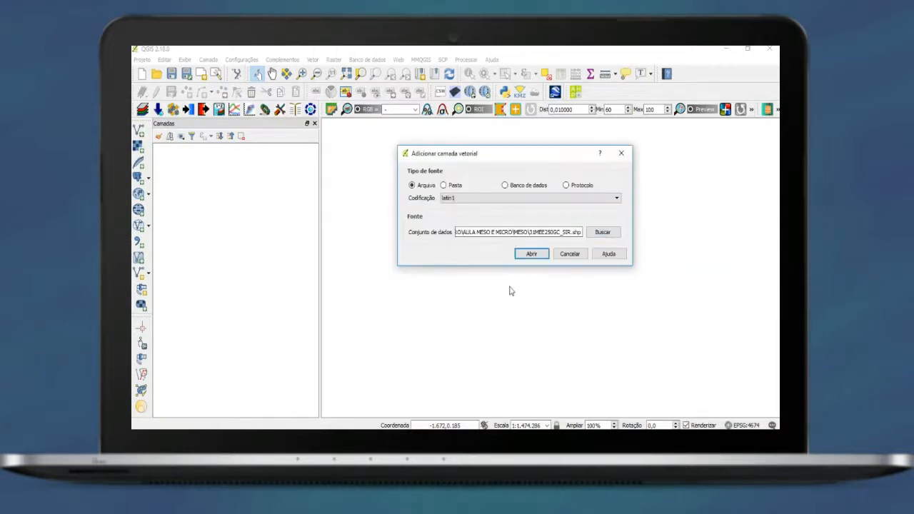
pyautogui.click(530, 255)
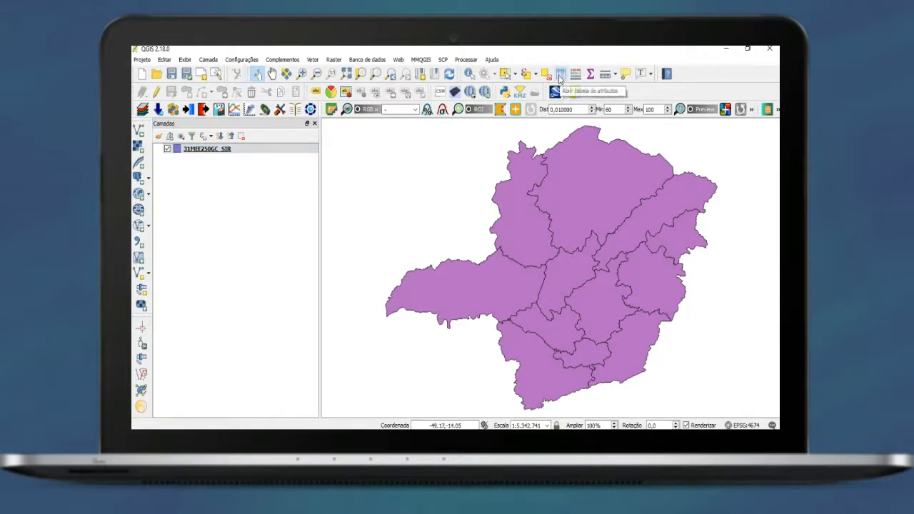
# Step: Examine the NM_MESO and CD_GEOCME fields in the mesoregion layer's attribute table, then close it
pyautogui.click(561, 75)
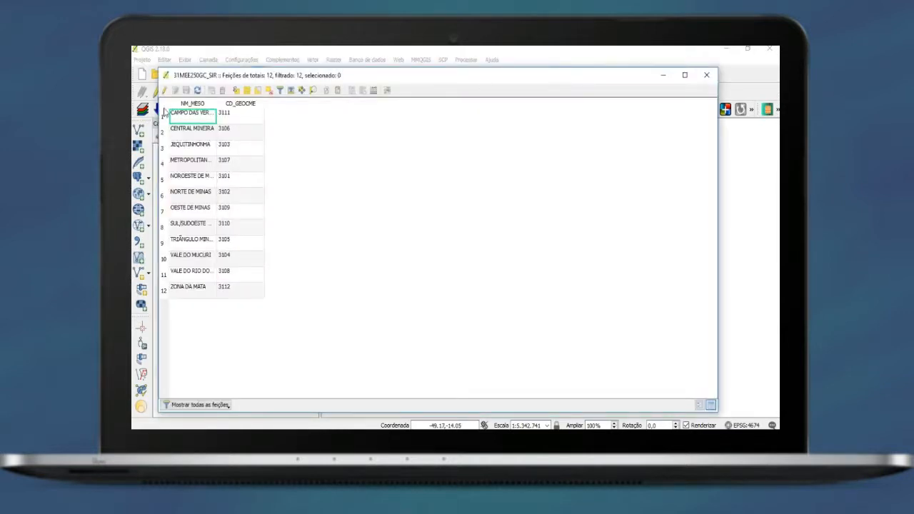
pyautogui.moveTo(229, 118)
pyautogui.mouseDown()
pyautogui.moveTo(229, 263)
pyautogui.moveTo(232, 116)
pyautogui.mouseUp()
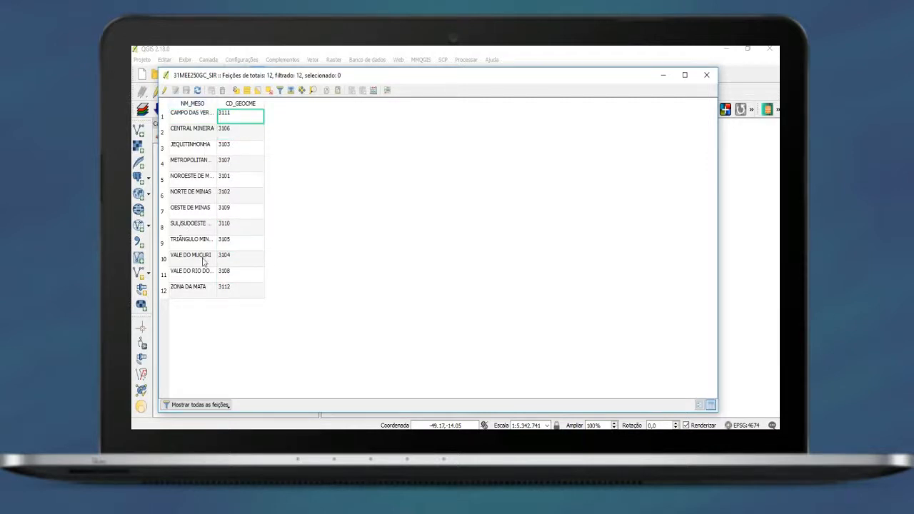
pyautogui.click(706, 75)
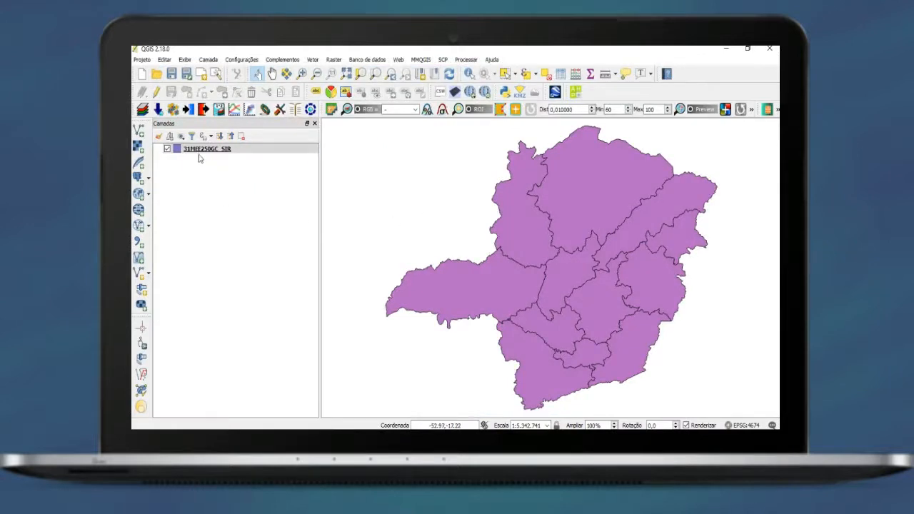
pyautogui.click(561, 74)
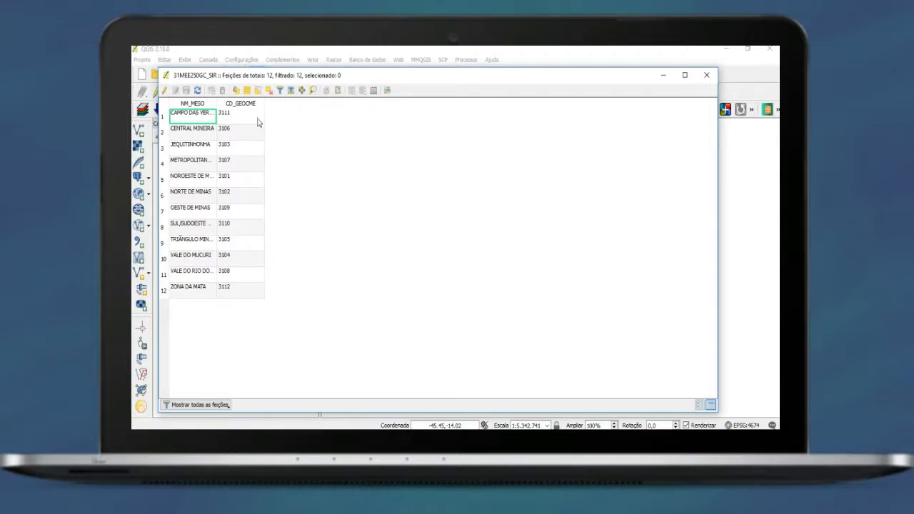
pyautogui.click(708, 77)
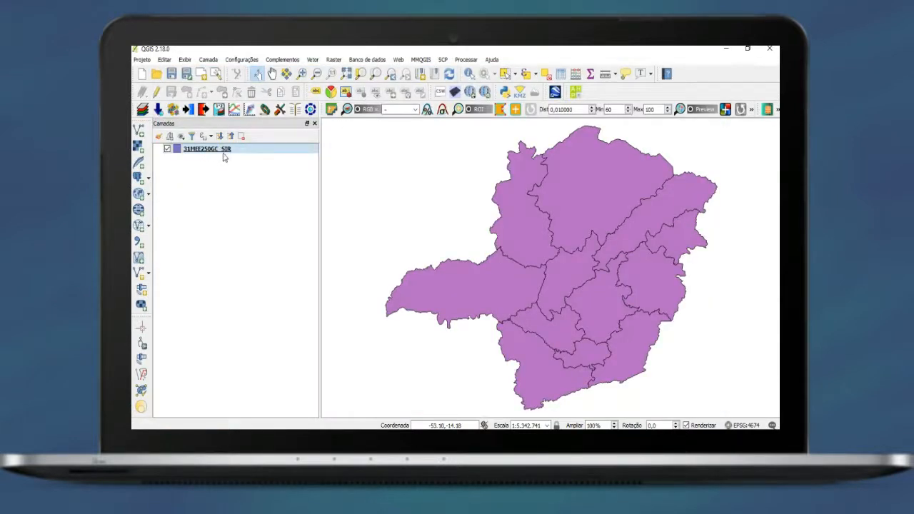
# Step: Add the MESO POP_RENDA.xls table from the MESO folder to the project as a vector layer
pyautogui.click(139, 145)
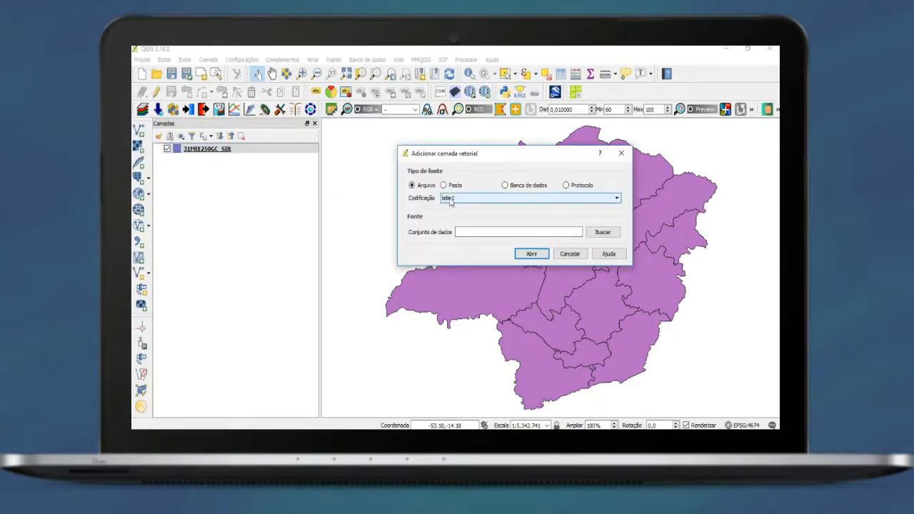
pyautogui.click(606, 234)
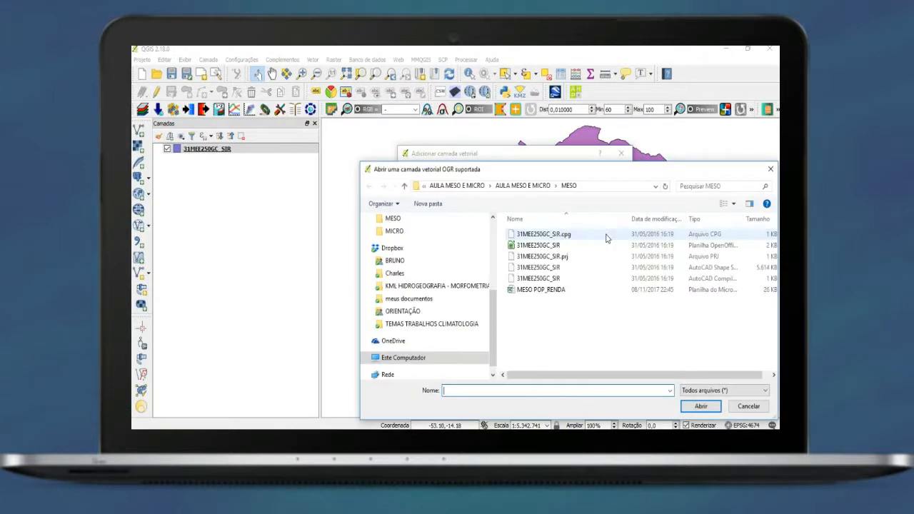
pyautogui.click(528, 291)
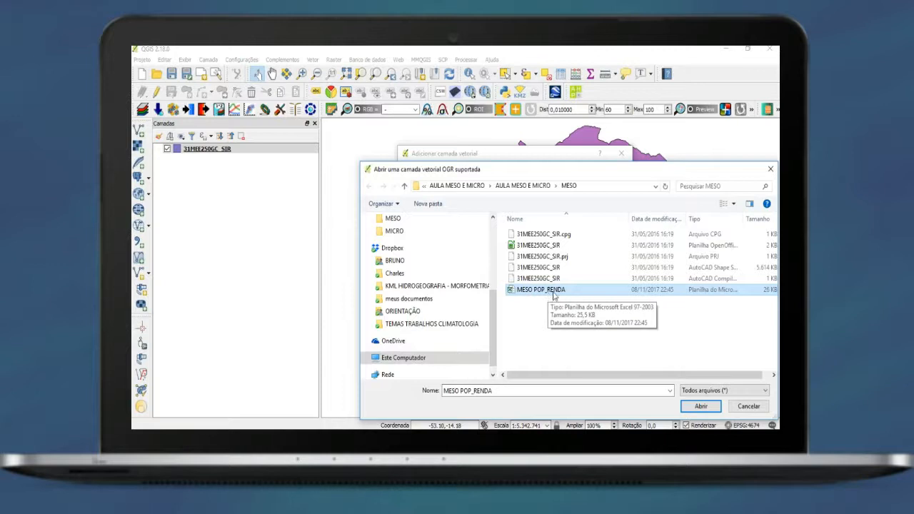
pyautogui.click(698, 405)
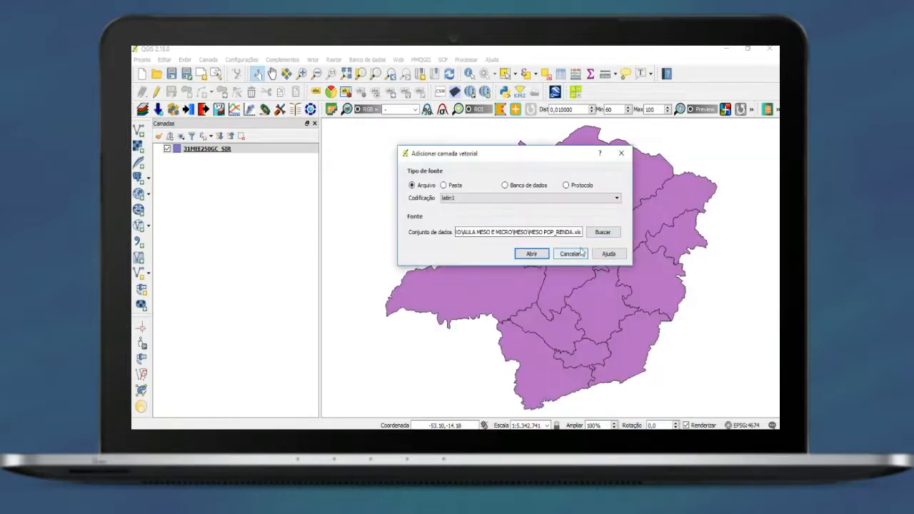
pyautogui.click(532, 255)
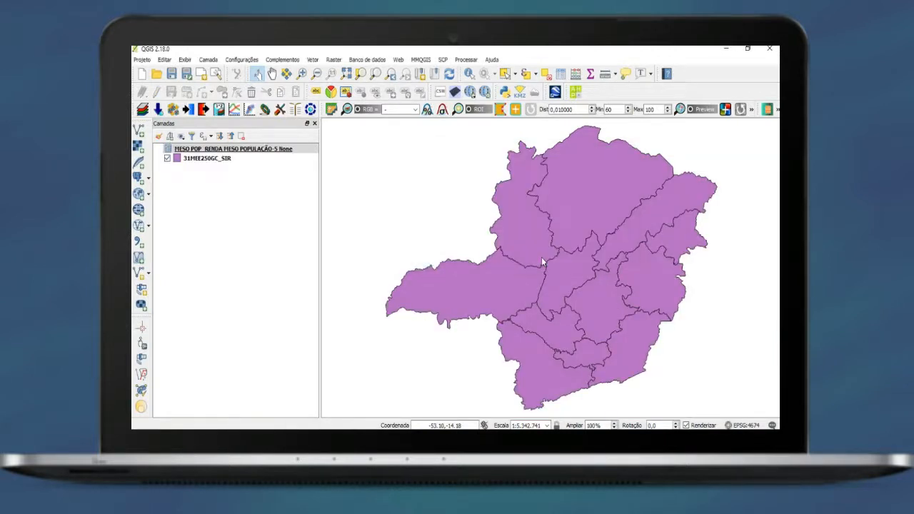
# Step: Set up a join on the 31MEE250GC_SIR layer to the MESO POP_RENDA table, with join field CODIGO and target field CD_GEOCME
pyautogui.click(203, 162)
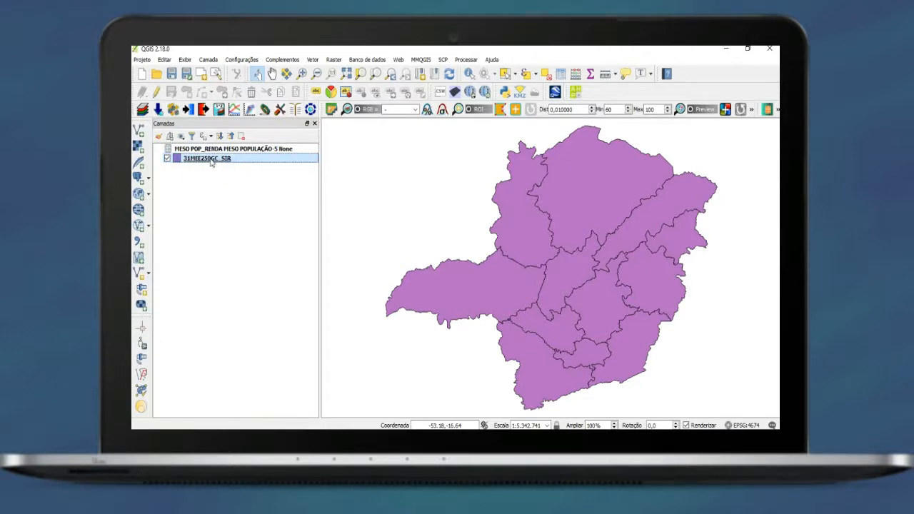
pyautogui.rightClick(212, 163)
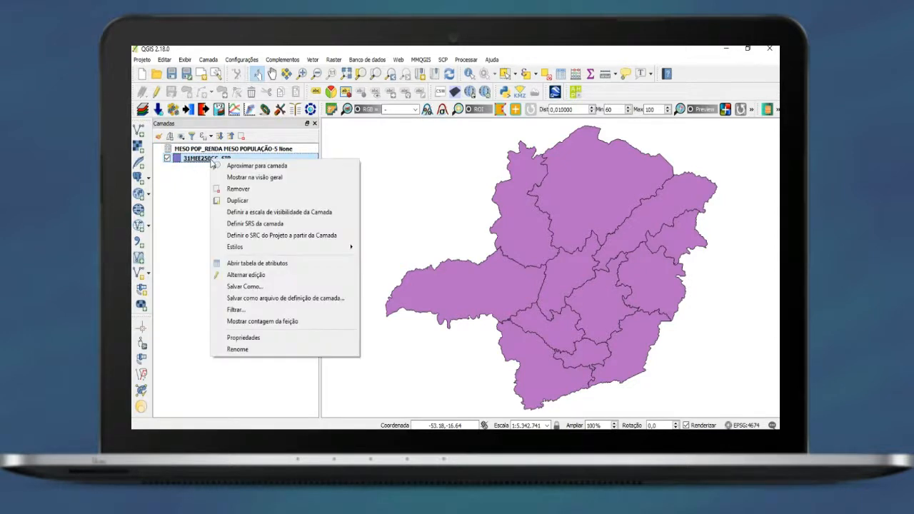
pyautogui.click(265, 340)
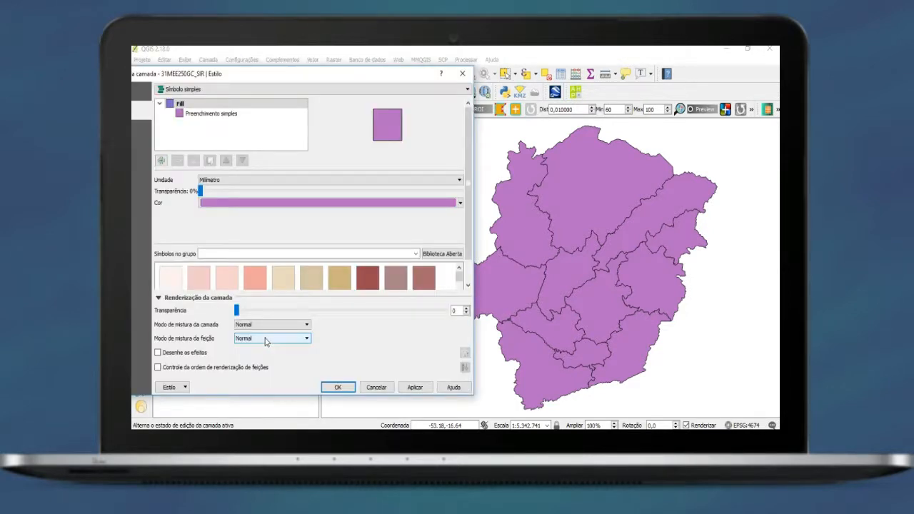
pyautogui.moveTo(243, 75); pyautogui.dragTo(369, 67)
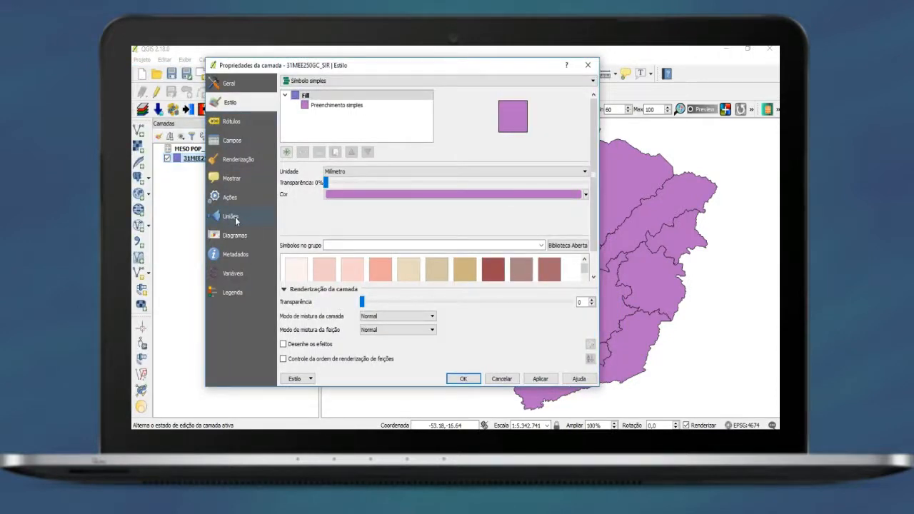
pyautogui.click(231, 217)
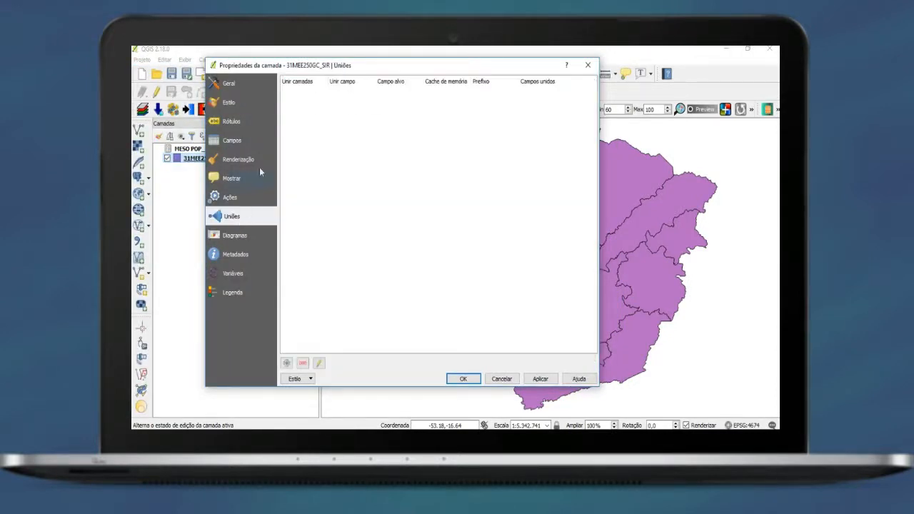
pyautogui.click(286, 364)
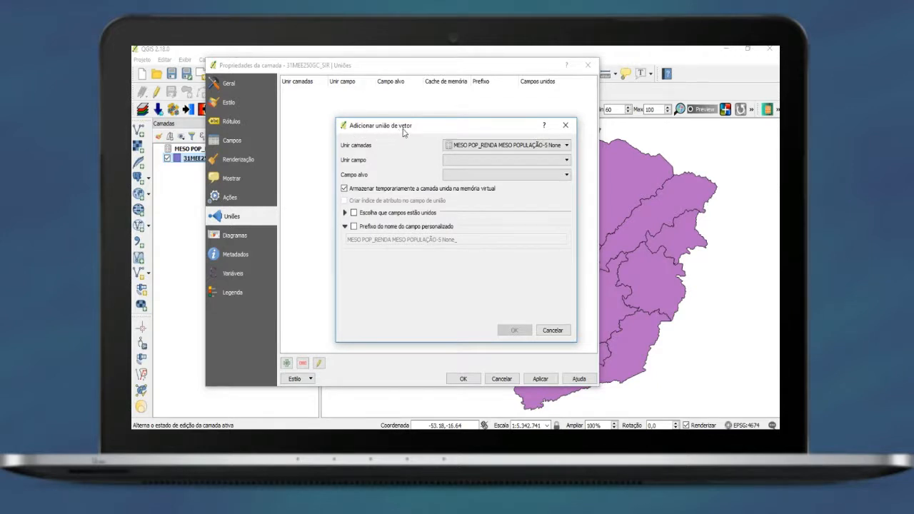
pyautogui.click(464, 146)
pyautogui.click(461, 153)
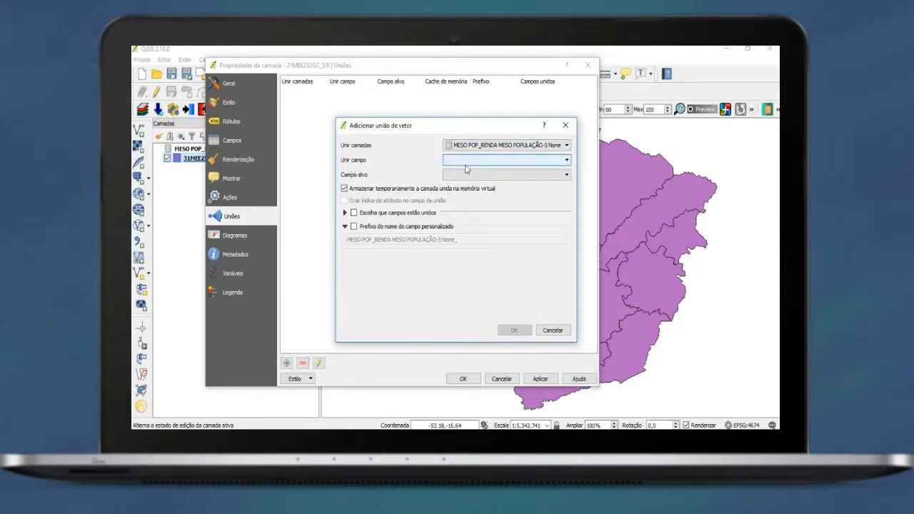
pyautogui.click(467, 161)
pyautogui.click(467, 170)
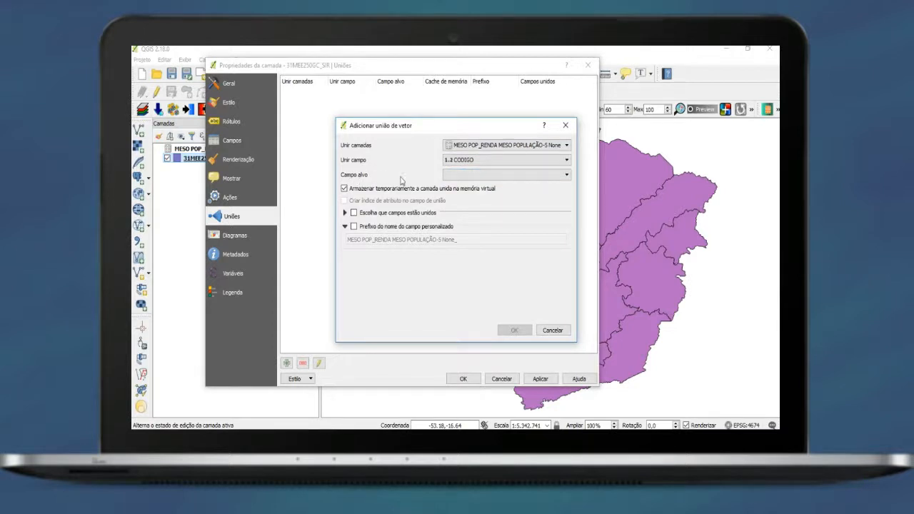
pyautogui.click(448, 176)
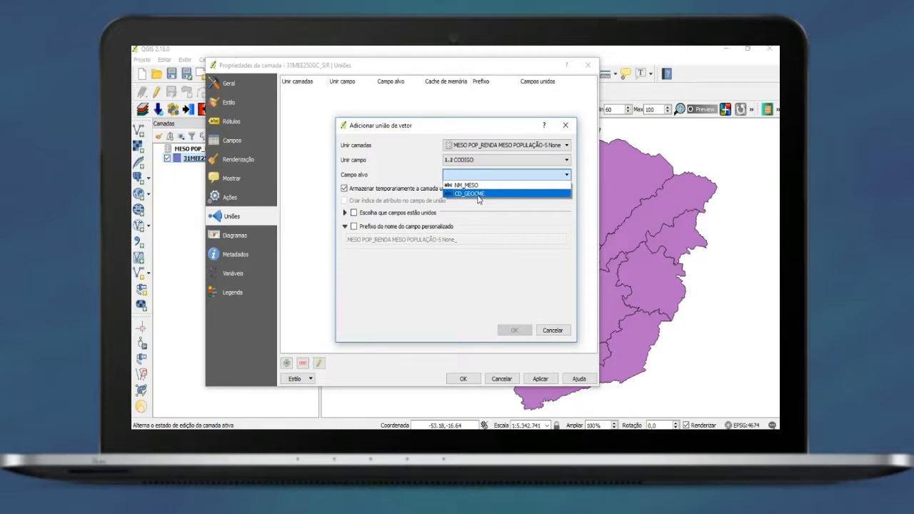
pyautogui.click(478, 195)
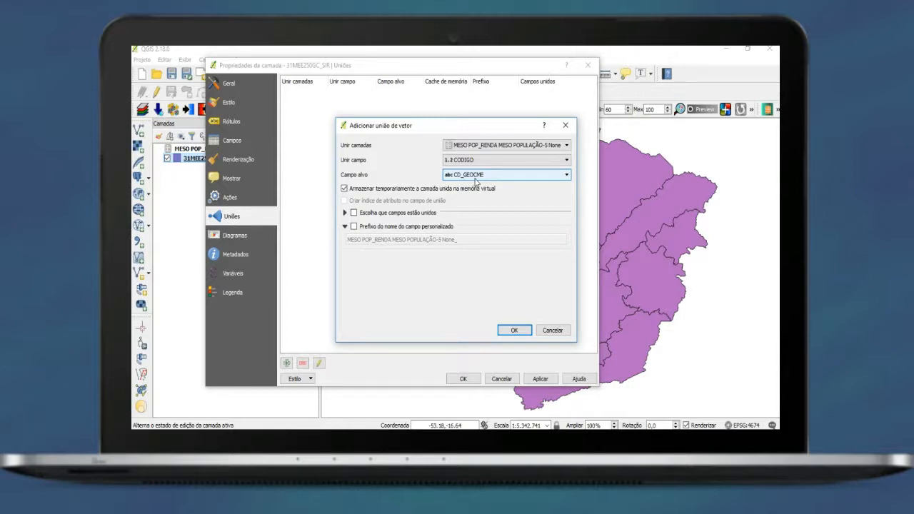
# Step: Enable the join's custom field name prefix, leave it empty, and apply the join to the mesoregion layer
pyautogui.click(354, 227)
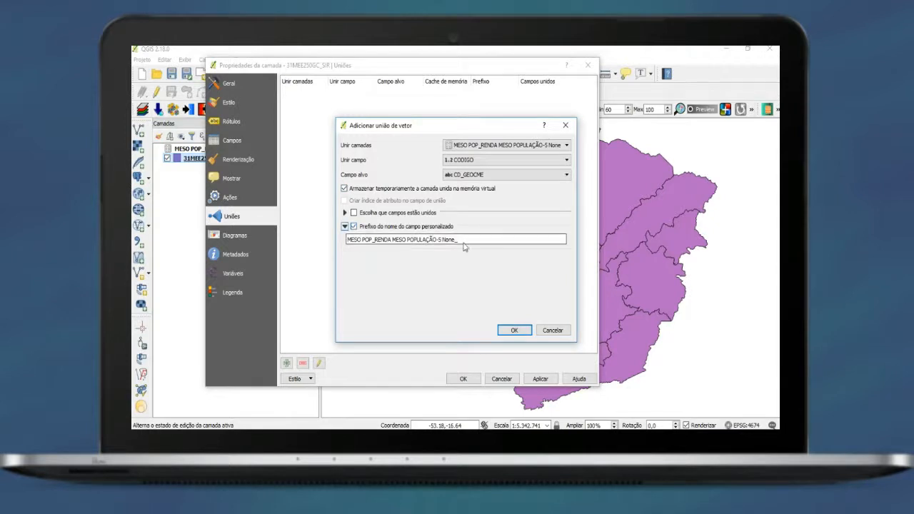
pyautogui.moveTo(458, 240); pyautogui.dragTo(347, 240)
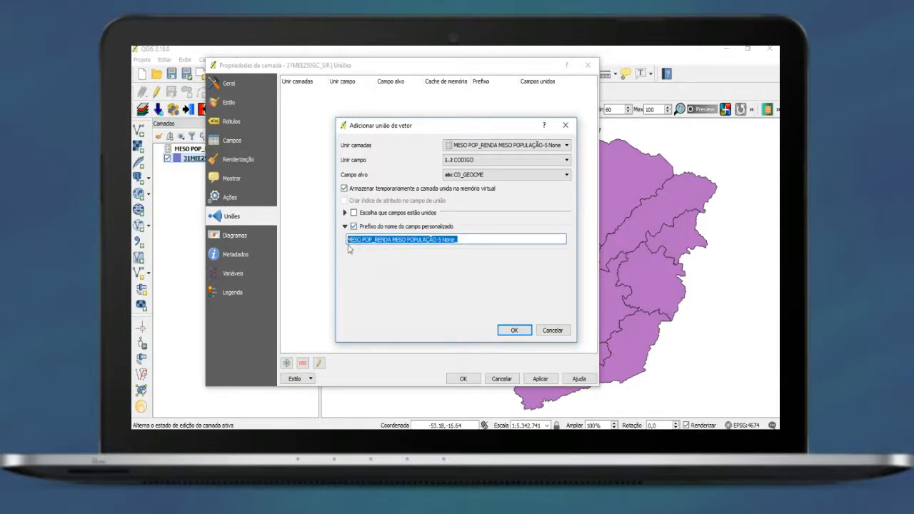
pyautogui.press('BackSpace')
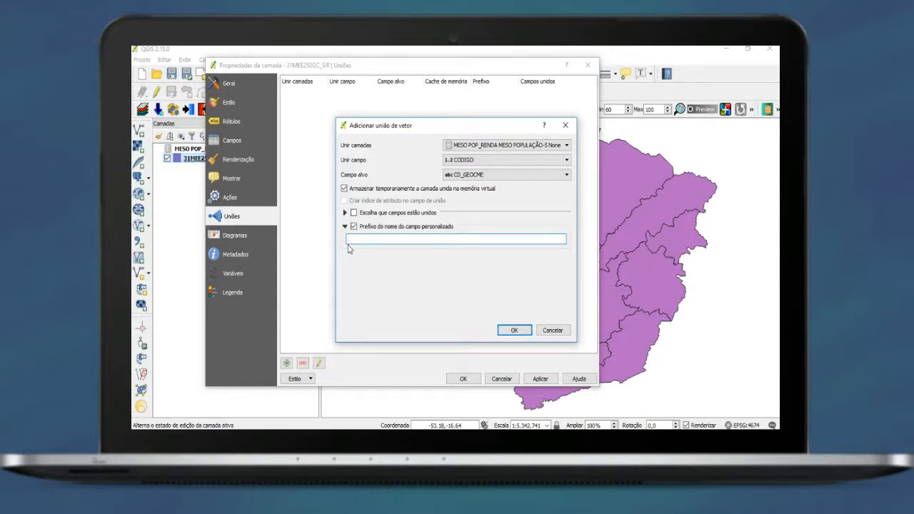
pyautogui.click(514, 331)
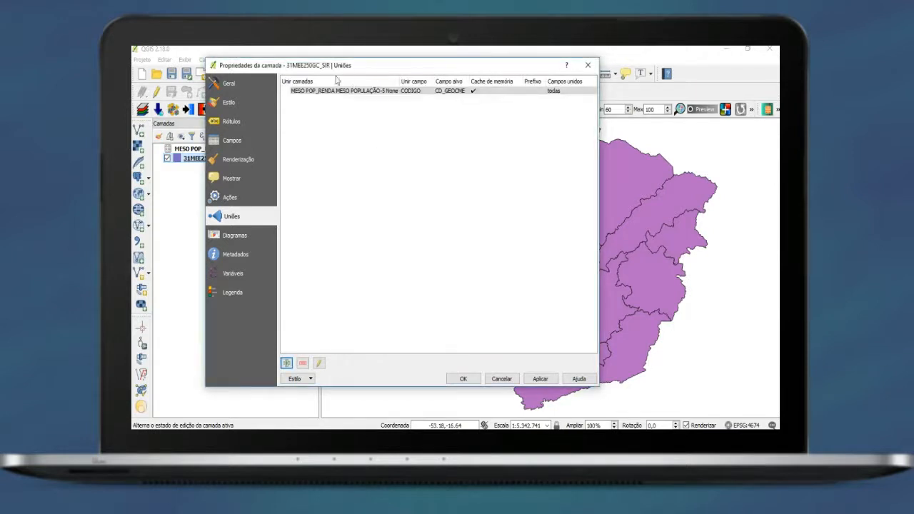
pyautogui.click(541, 383)
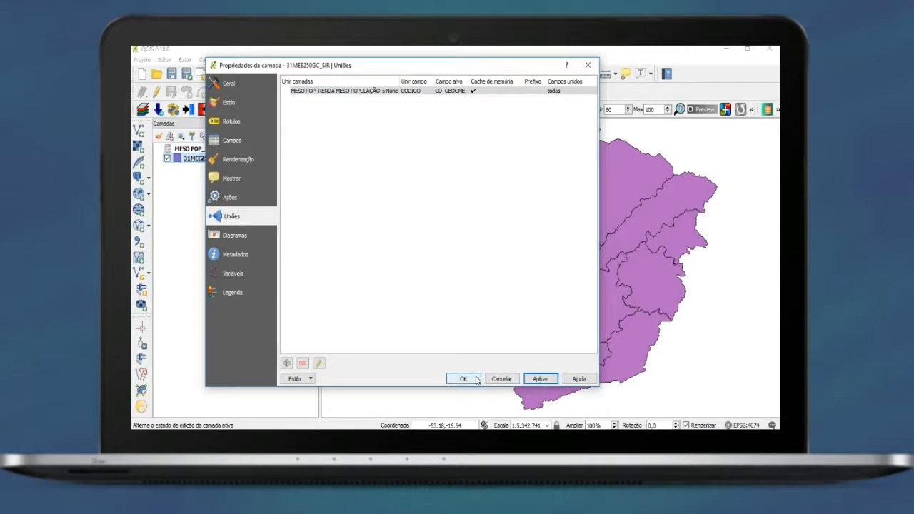
pyautogui.click(475, 379)
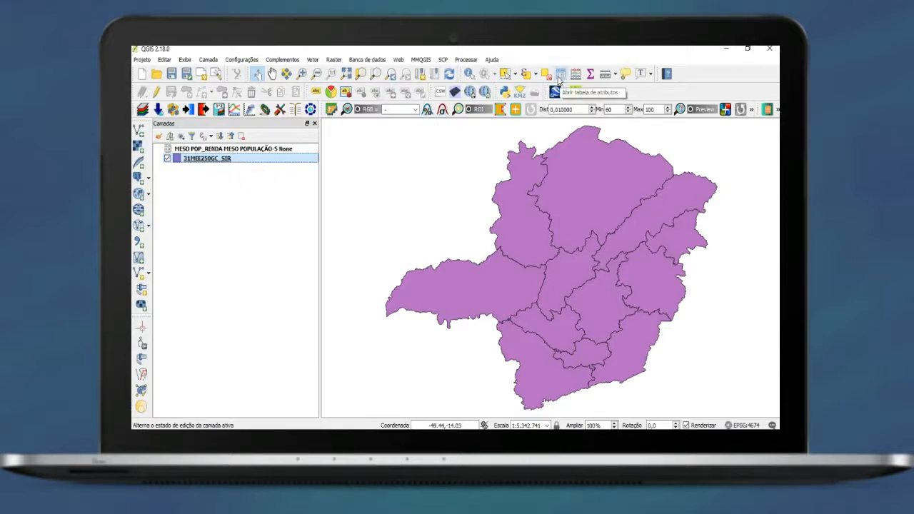
# Step: Examine the joined population and income fields in the 31MEE250GC_SIR attribute table, then close it
pyautogui.click(559, 80)
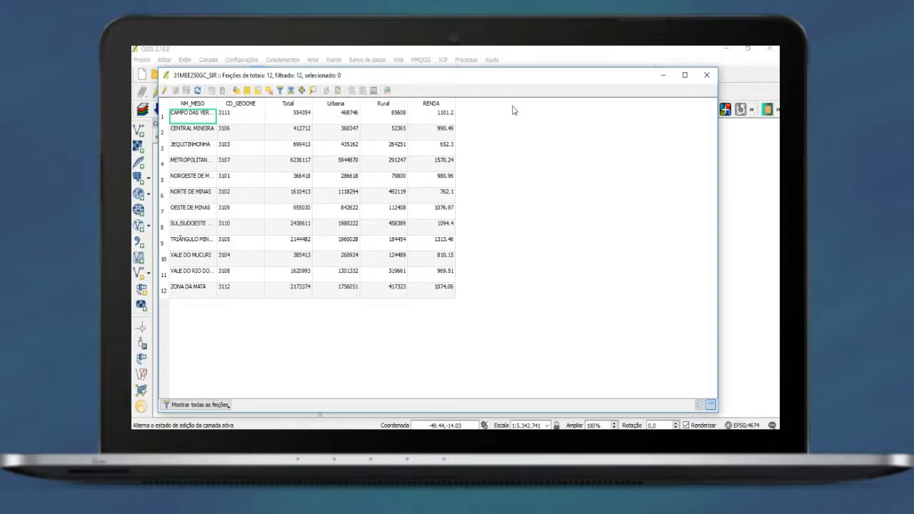
pyautogui.click(707, 75)
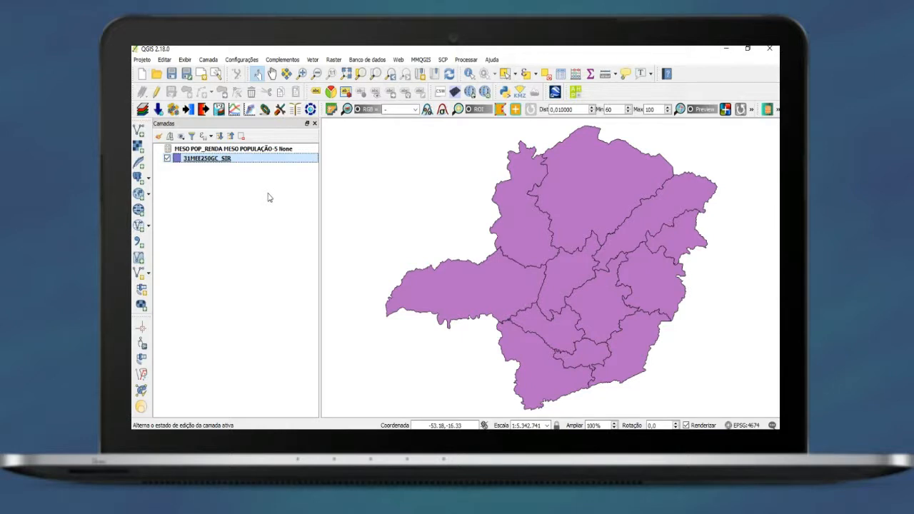
# Step: Duplicate the 31MEE250GC_SIR mesoregion layer
pyautogui.rightClick(222, 163)
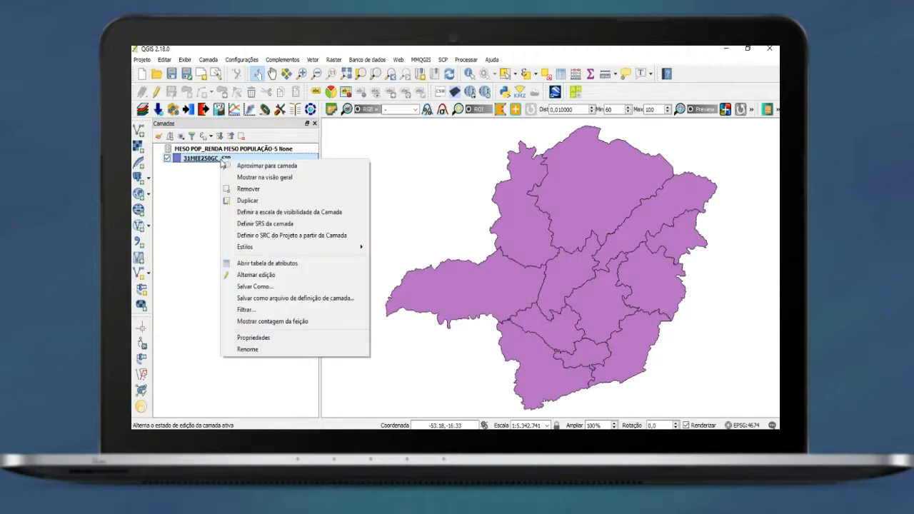
pyautogui.click(250, 200)
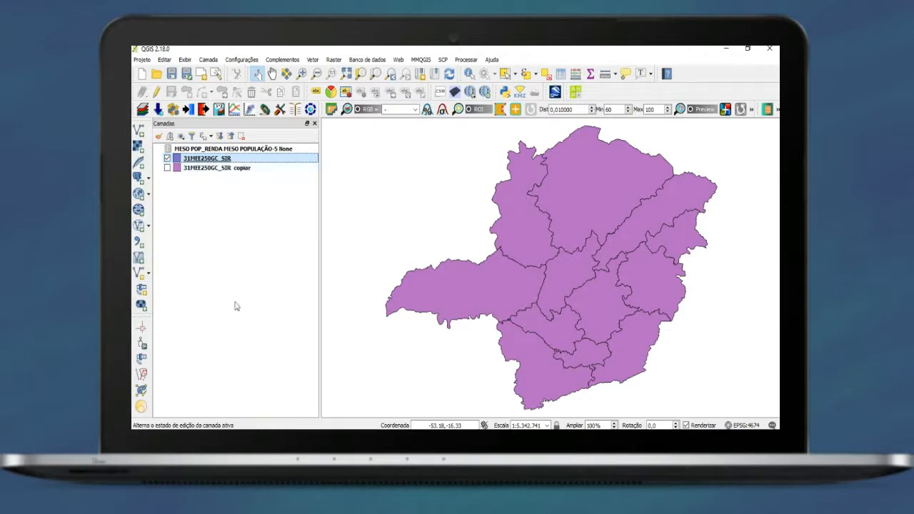
pyautogui.rightClick(225, 162)
pyautogui.click(268, 202)
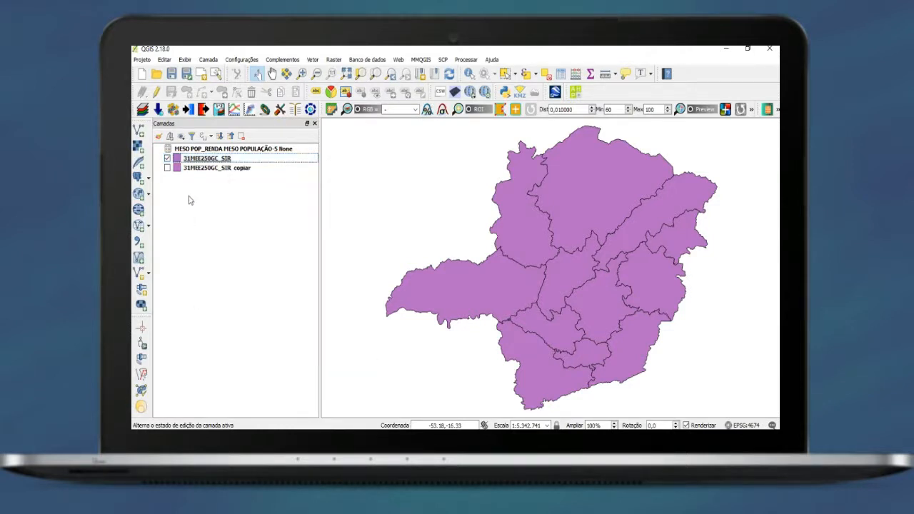
# Step: Set up pie chart diagrams (Gráfico de torta) on the original 31MEE250GC_SIR layer, assigning the Urbana and Rural attributes
pyautogui.click(193, 161)
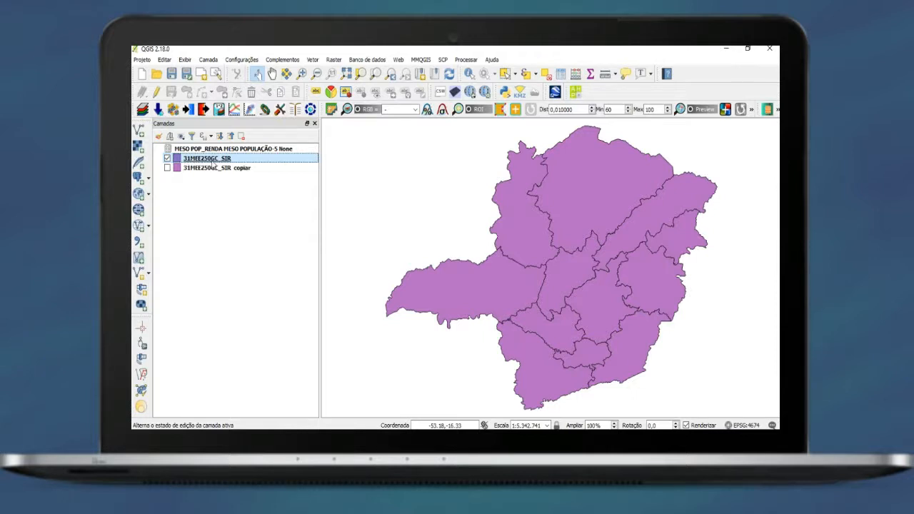
pyautogui.click(331, 96)
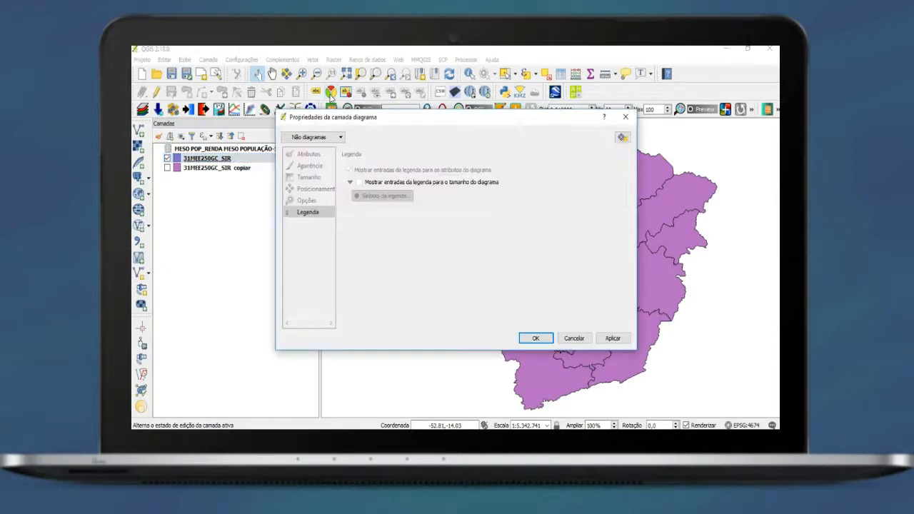
pyautogui.click(307, 139)
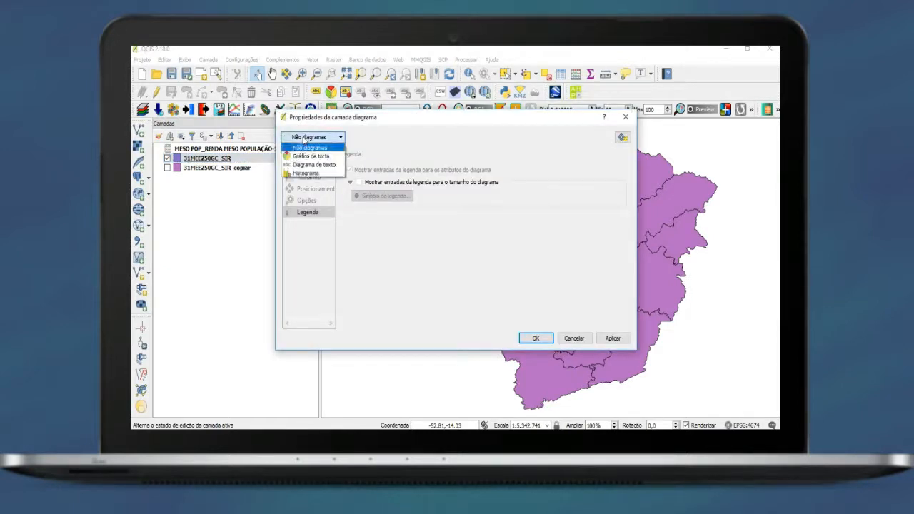
pyautogui.click(309, 156)
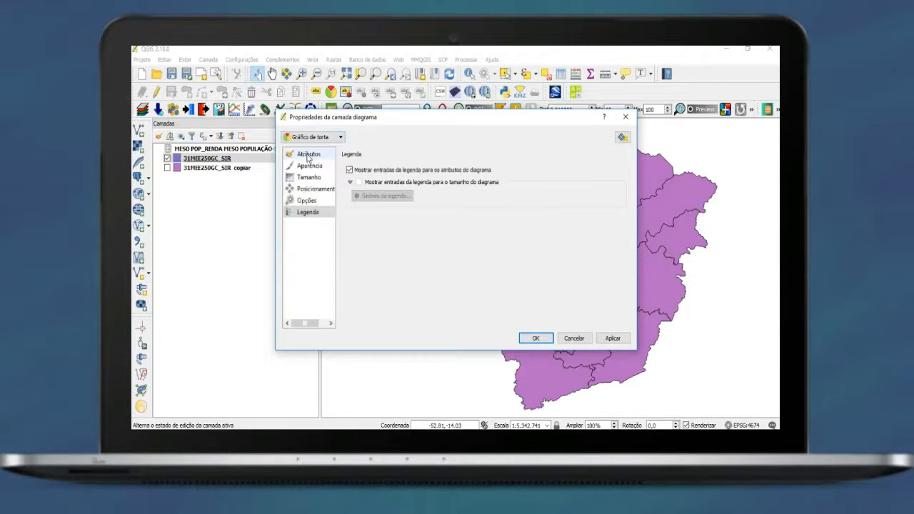
pyautogui.click(308, 156)
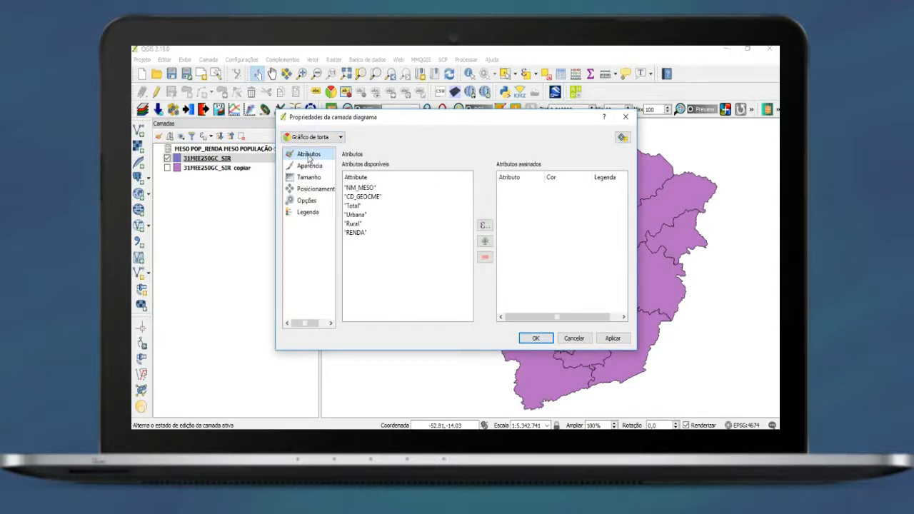
pyautogui.click(368, 216)
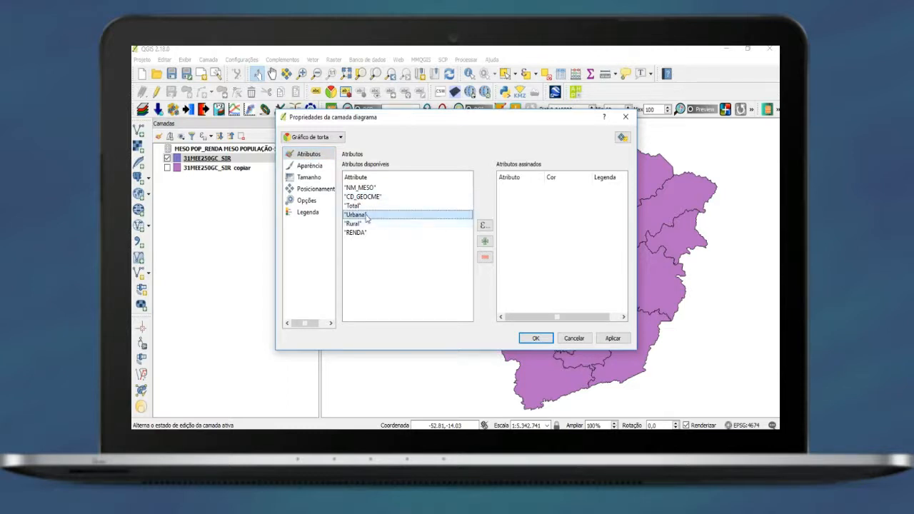
pyautogui.click(485, 242)
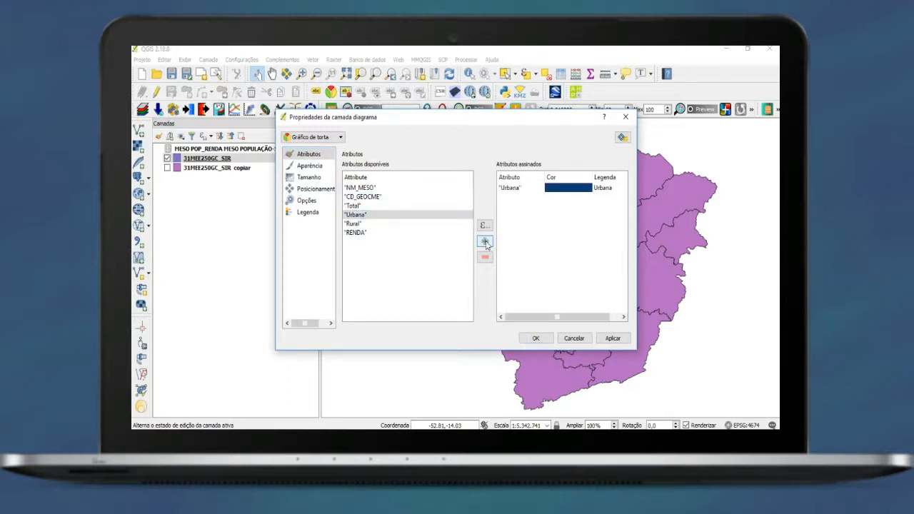
pyautogui.click(392, 225)
pyautogui.click(485, 244)
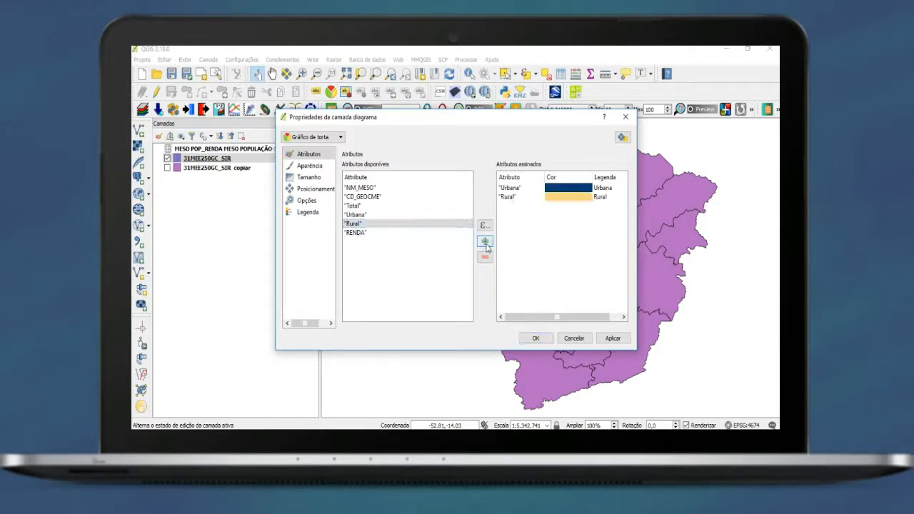
pyautogui.click(395, 208)
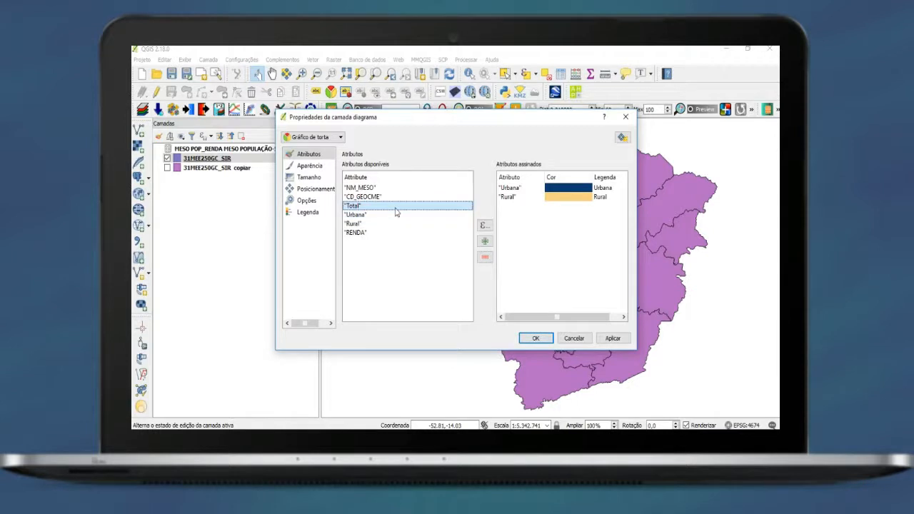
pyautogui.click(485, 242)
pyautogui.click(582, 207)
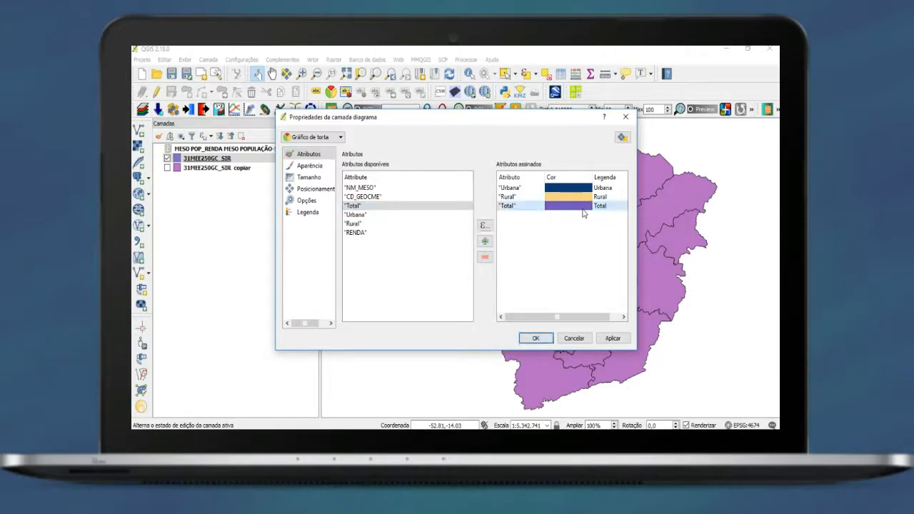
pyautogui.click(484, 259)
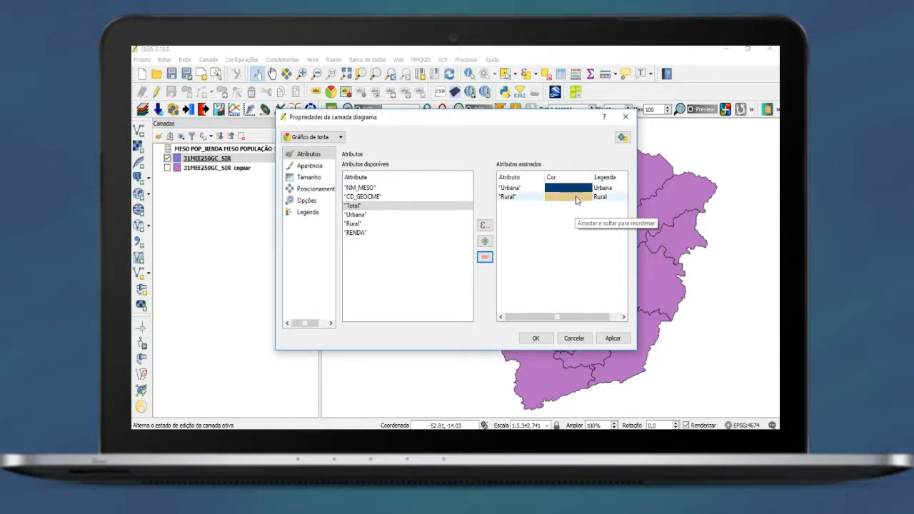
# Step: Set the pie chart colour of the Urbana attribute to near-black and of the Rural attribute to orange #f9a703
pyautogui.click(569, 190)
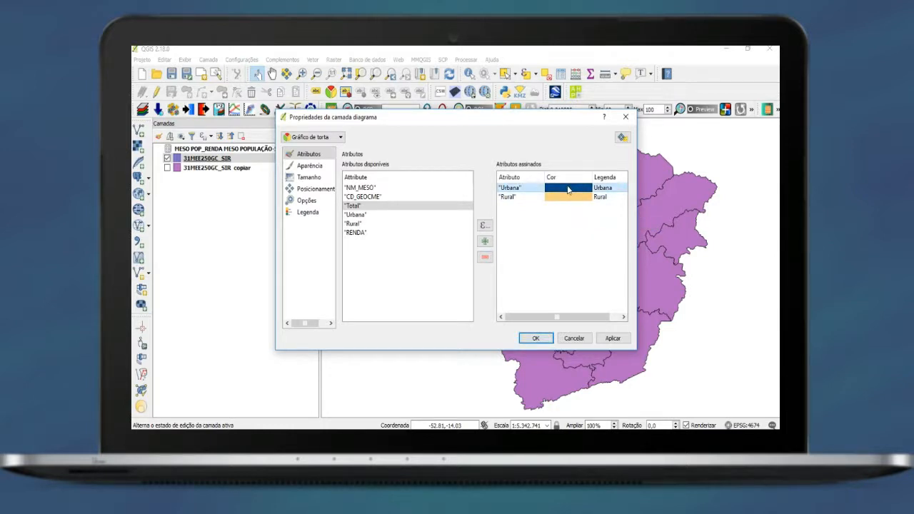
pyautogui.doubleClick(569, 189)
pyautogui.click(543, 178)
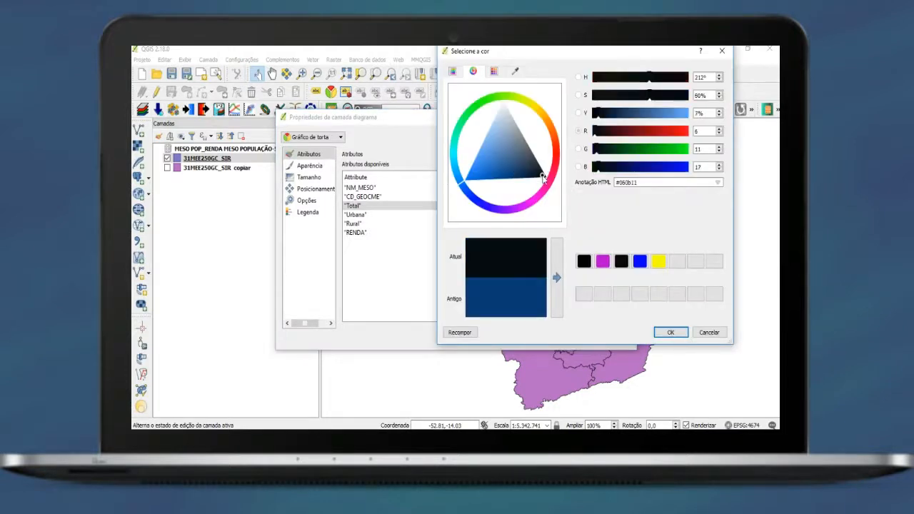
pyautogui.click(671, 332)
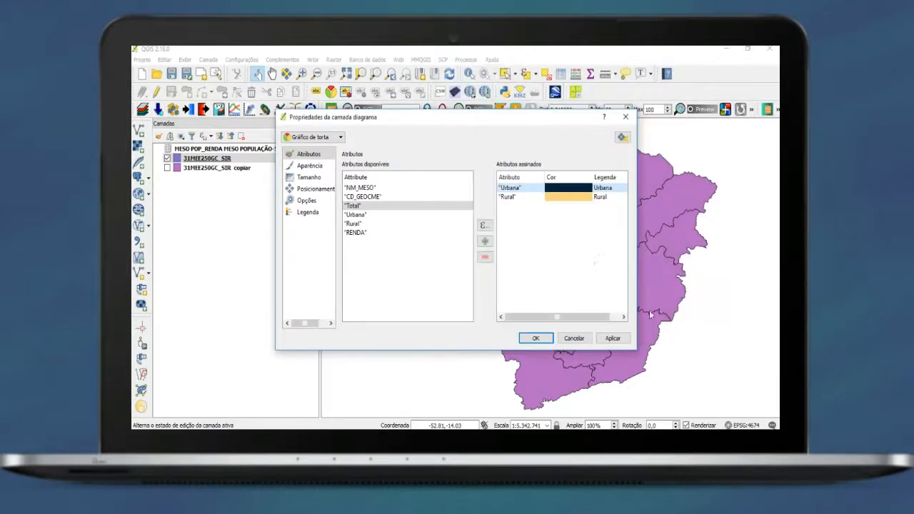
pyautogui.click(564, 198)
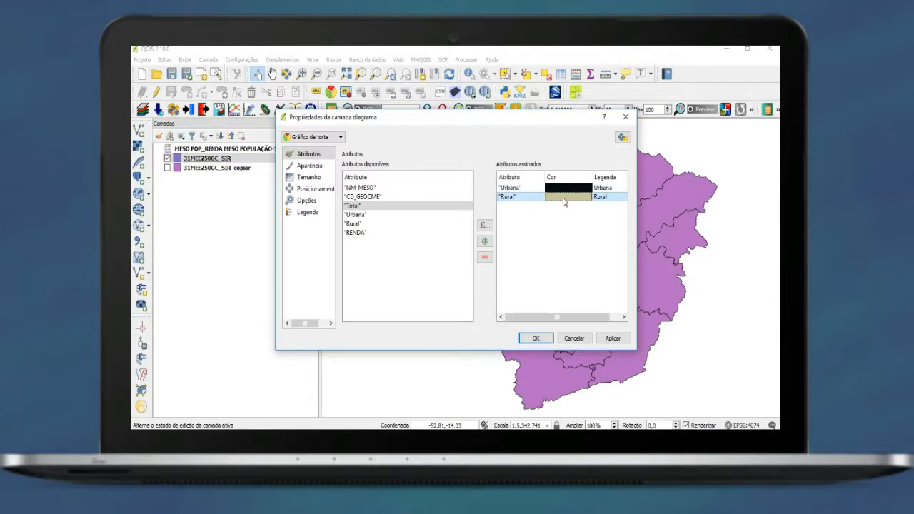
pyautogui.doubleClick(563, 197)
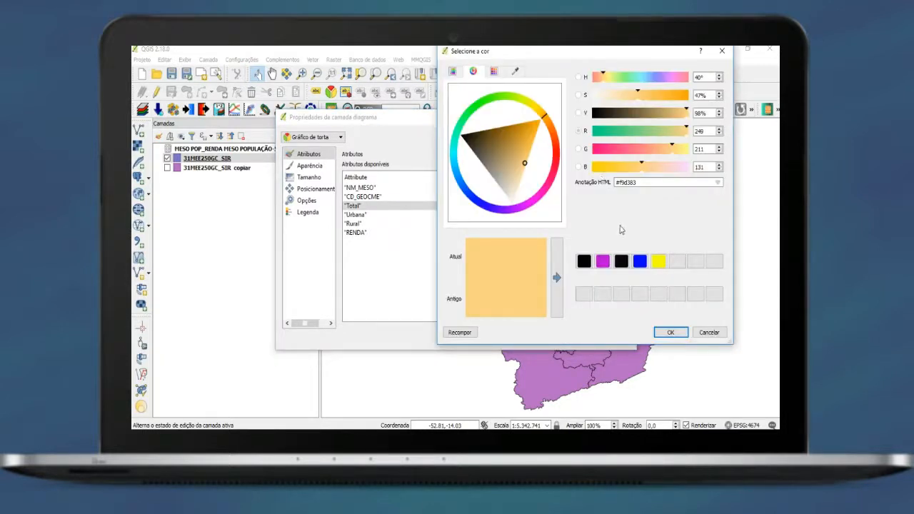
pyautogui.click(688, 95)
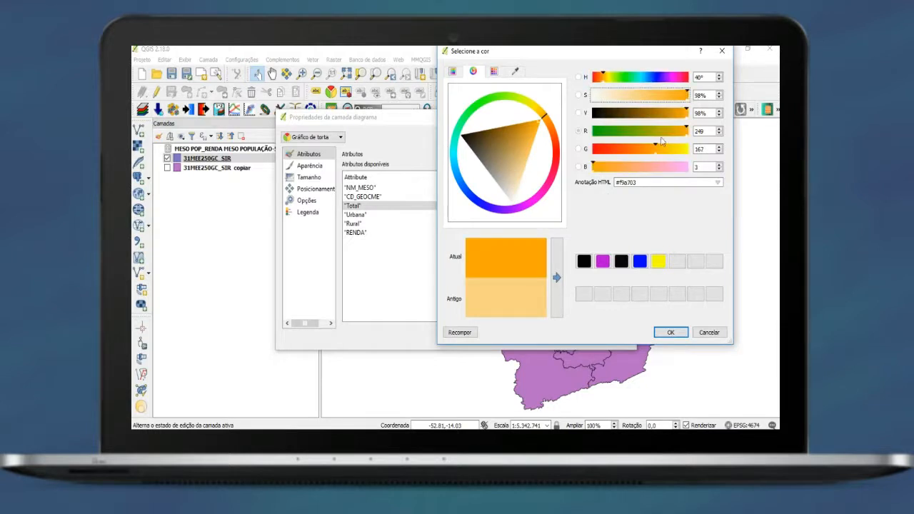
pyautogui.click(679, 333)
pyautogui.click(605, 260)
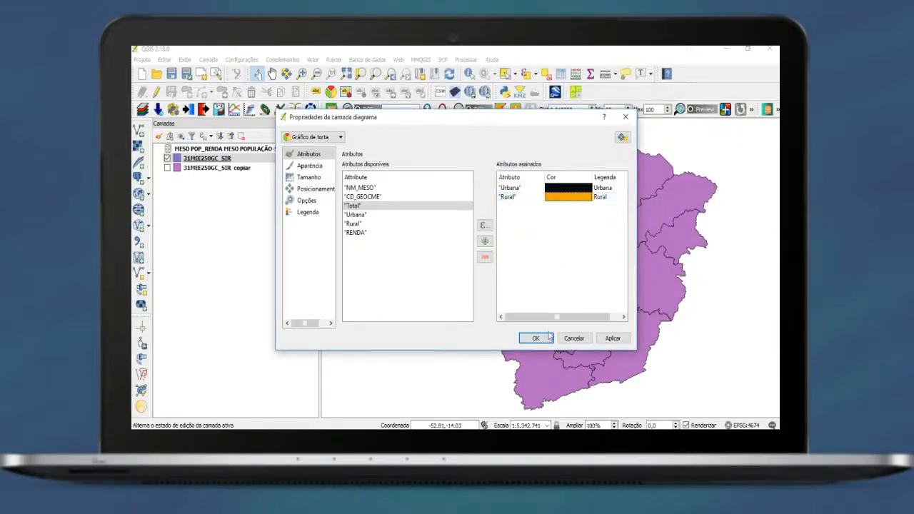
# Step: Scale the diagram size by the Total attribute using its found maximum value, with a size of 20
pyautogui.click(318, 169)
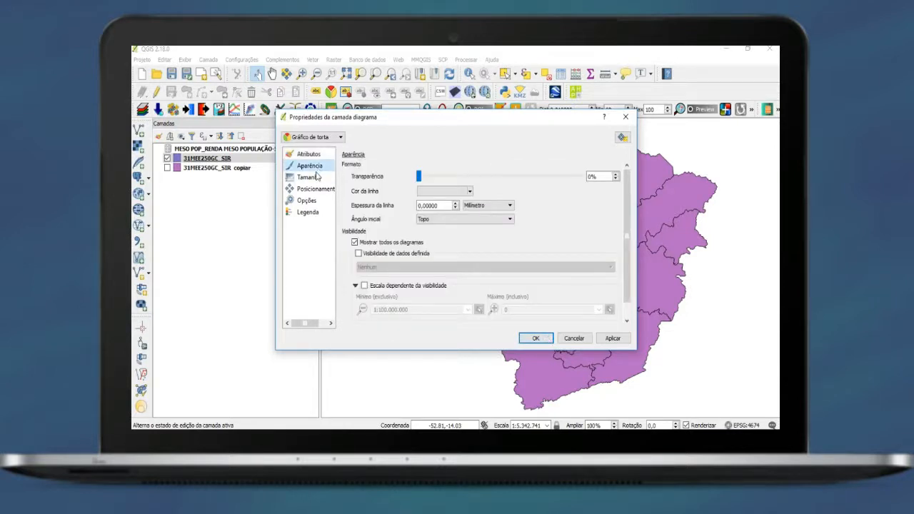
pyautogui.click(317, 181)
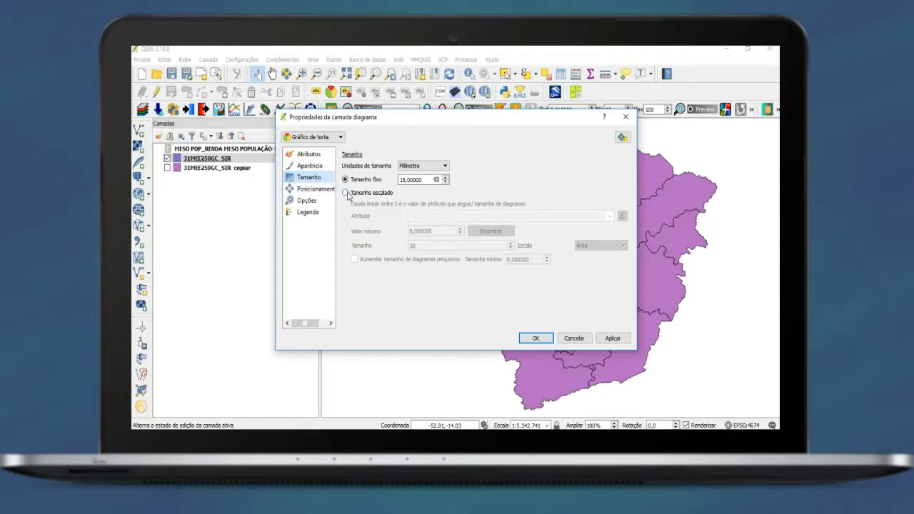
pyautogui.click(347, 193)
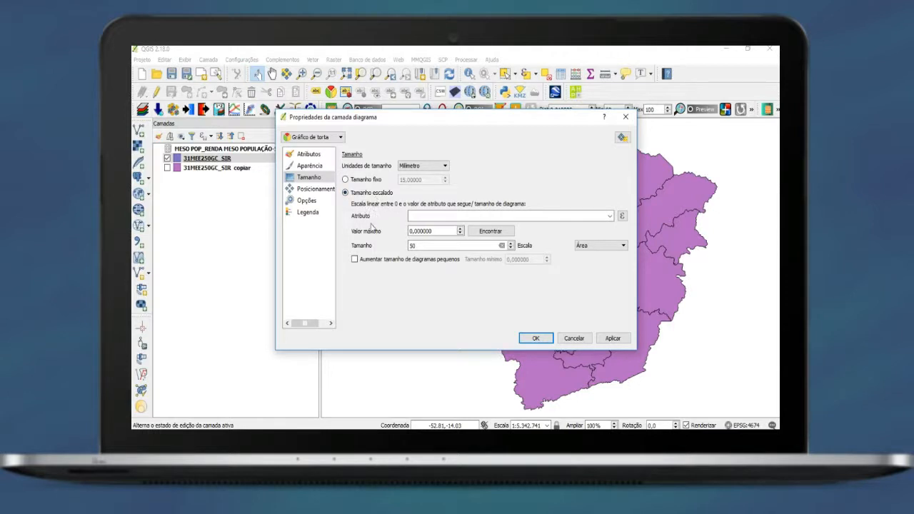
pyautogui.click(610, 217)
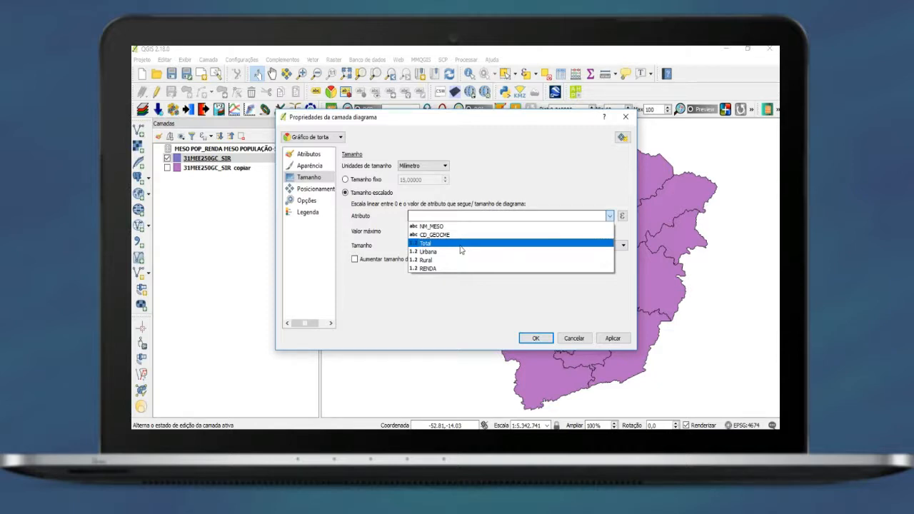
pyautogui.click(427, 243)
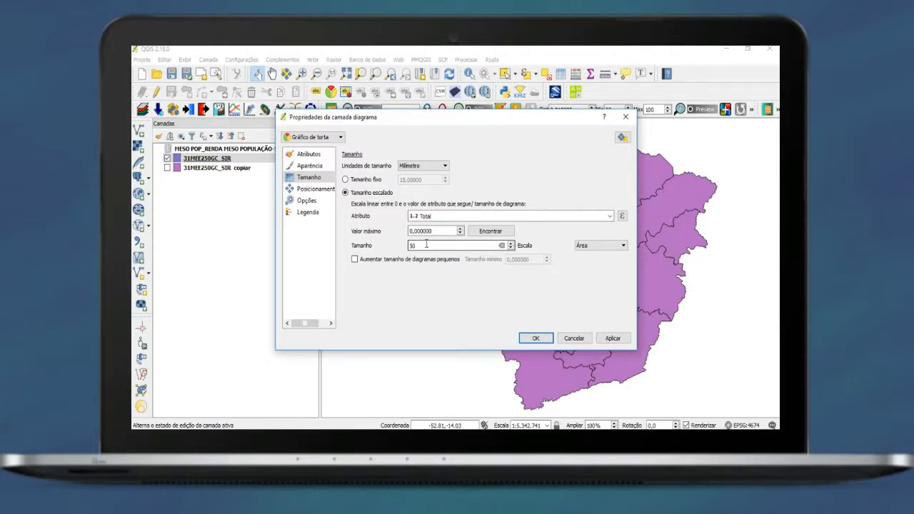
pyautogui.click(495, 232)
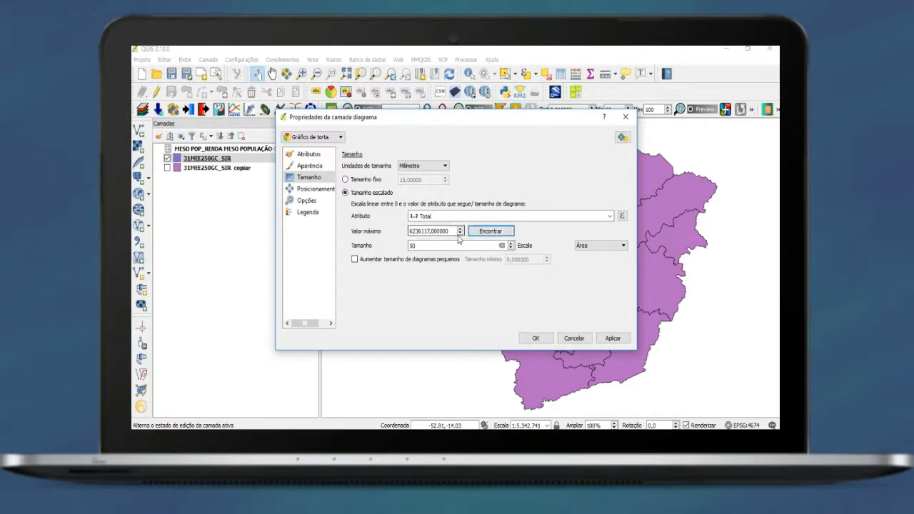
pyautogui.moveTo(430, 247); pyautogui.dragTo(401, 249)
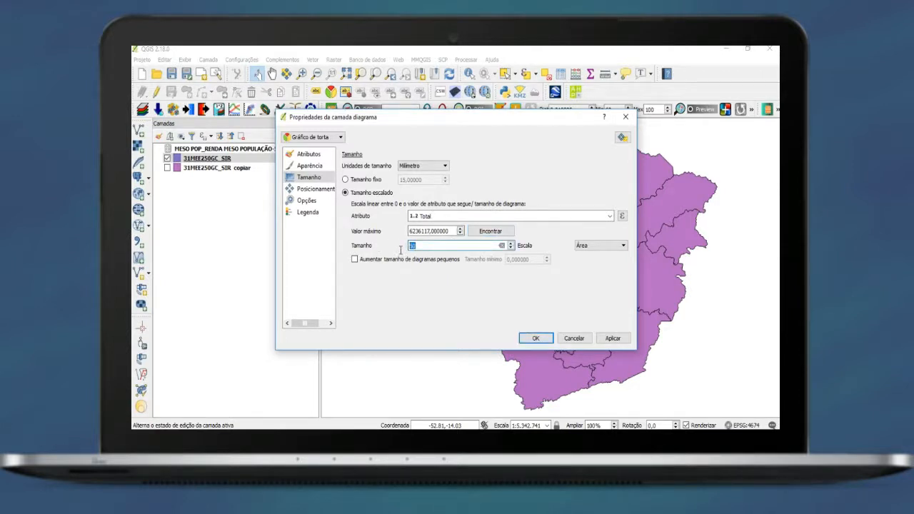
pyautogui.write('20')
# Step: Enable legend entries for the diagram size, give the legend symbol the near-black colour #010002, and accept the diagram settings
pyautogui.click(315, 189)
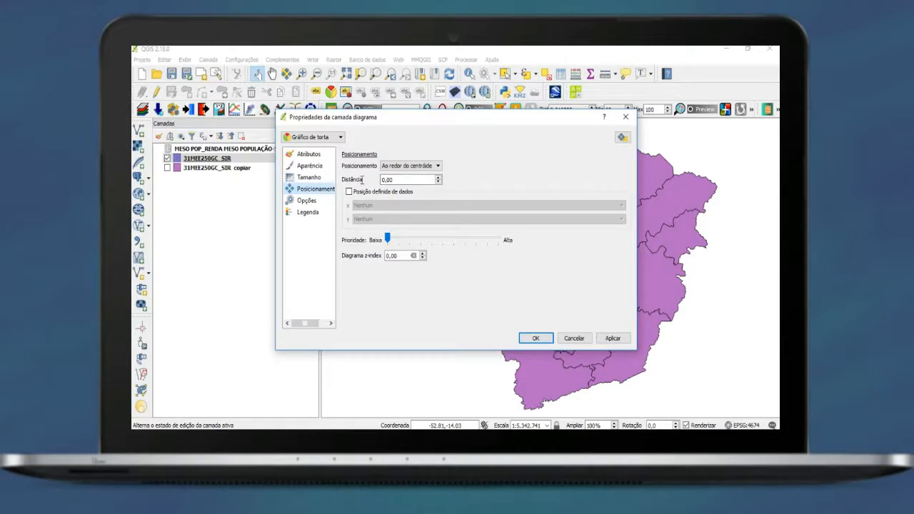
pyautogui.click(308, 202)
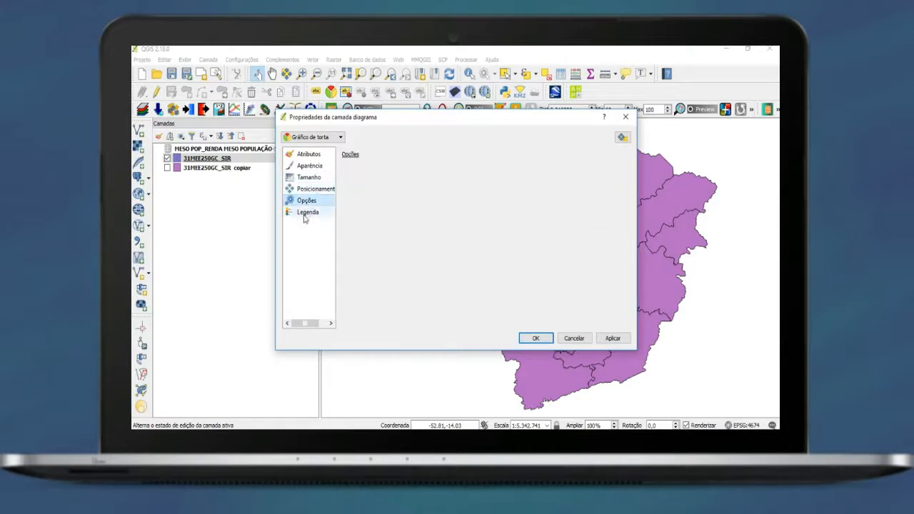
pyautogui.click(306, 214)
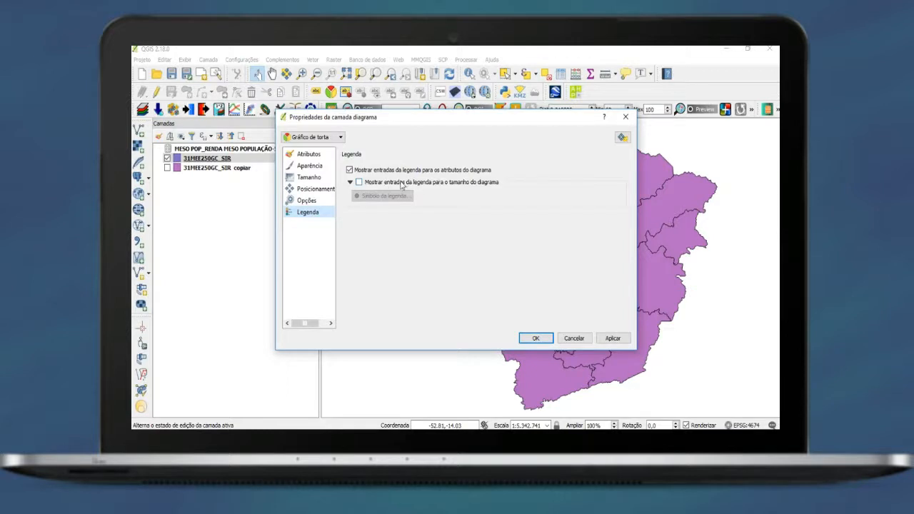
pyautogui.click(360, 183)
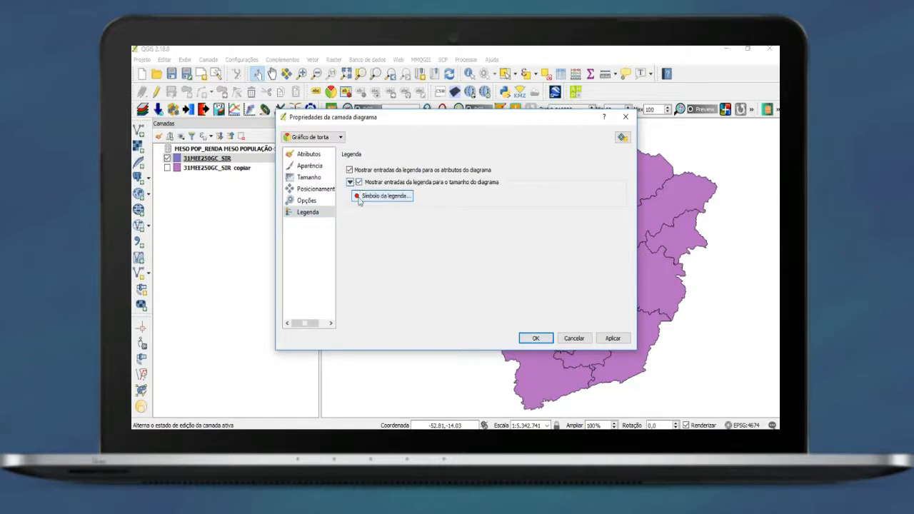
pyautogui.click(358, 198)
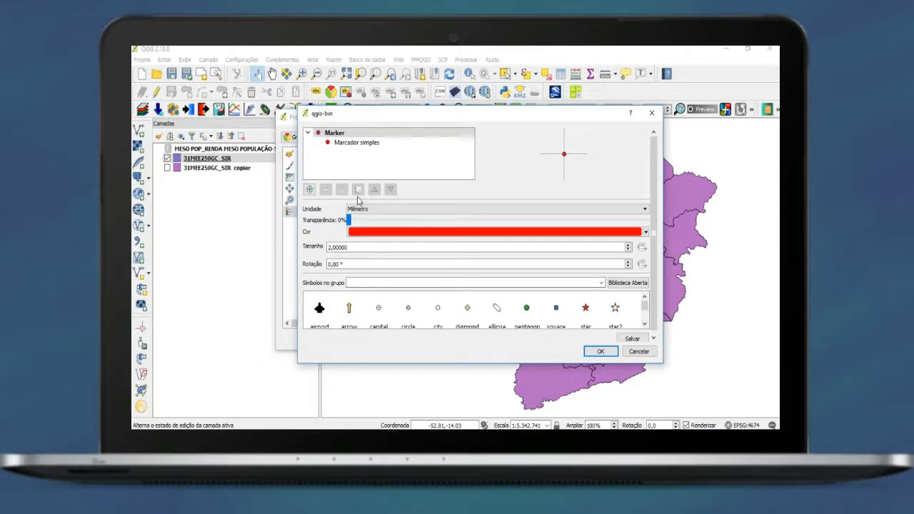
pyautogui.click(490, 233)
pyautogui.click(458, 302)
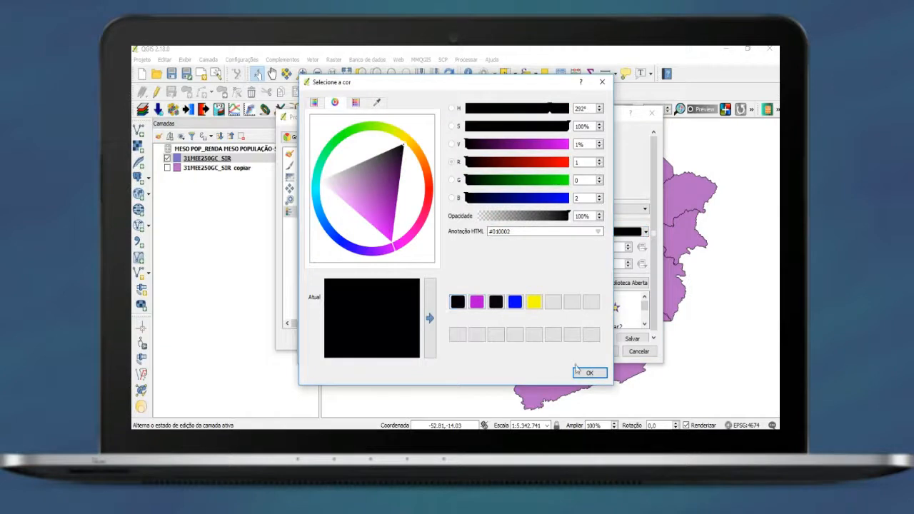
pyautogui.click(582, 373)
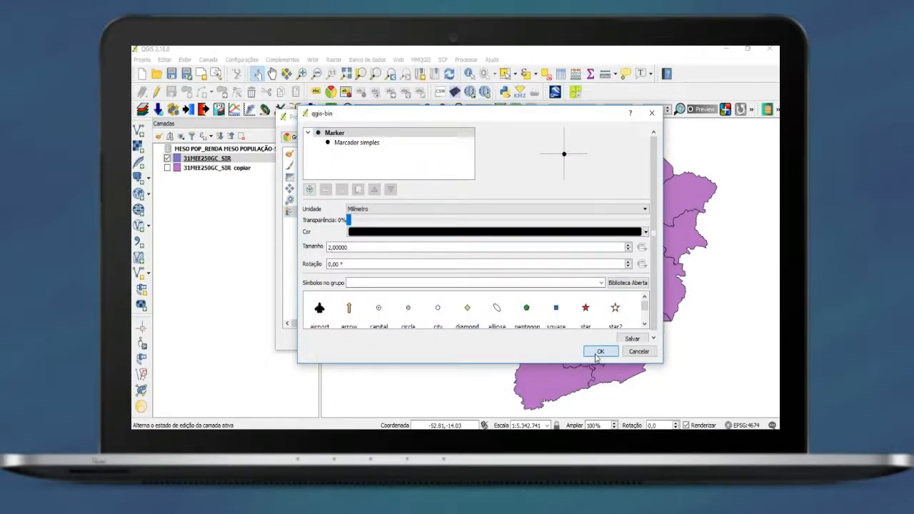
pyautogui.click(599, 353)
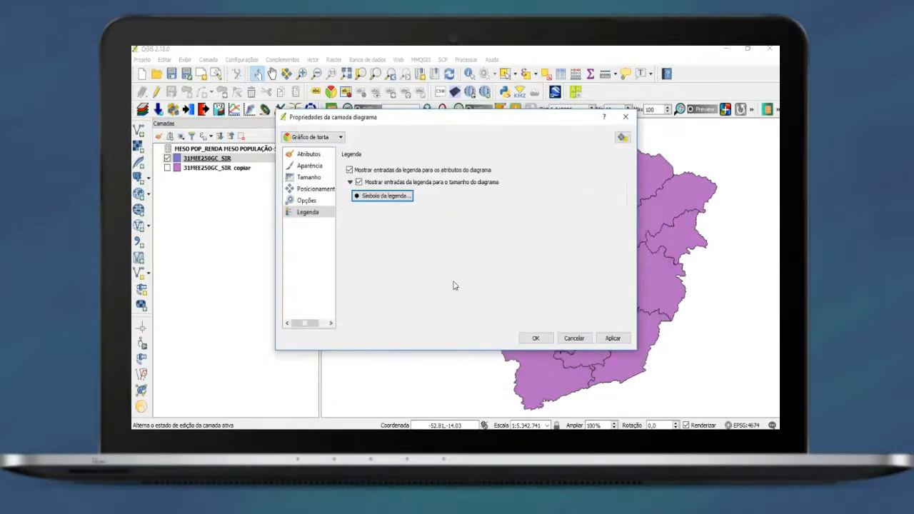
pyautogui.click(536, 338)
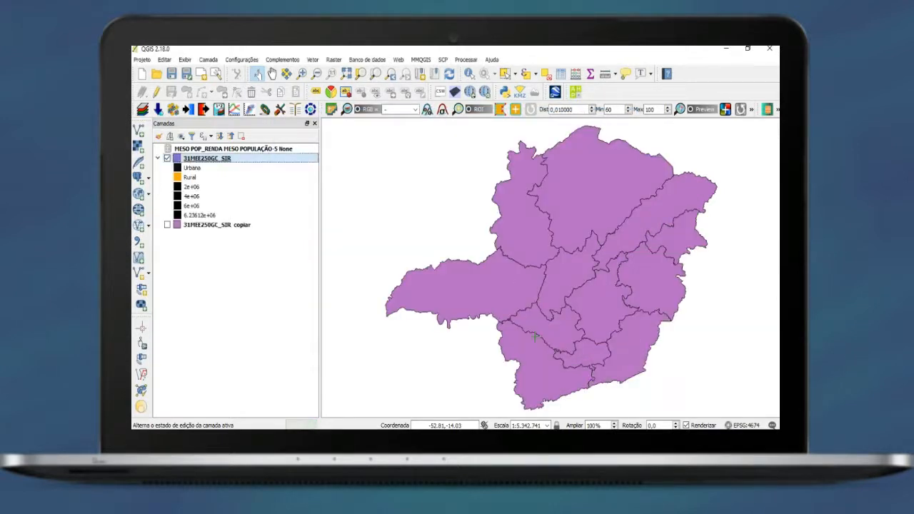
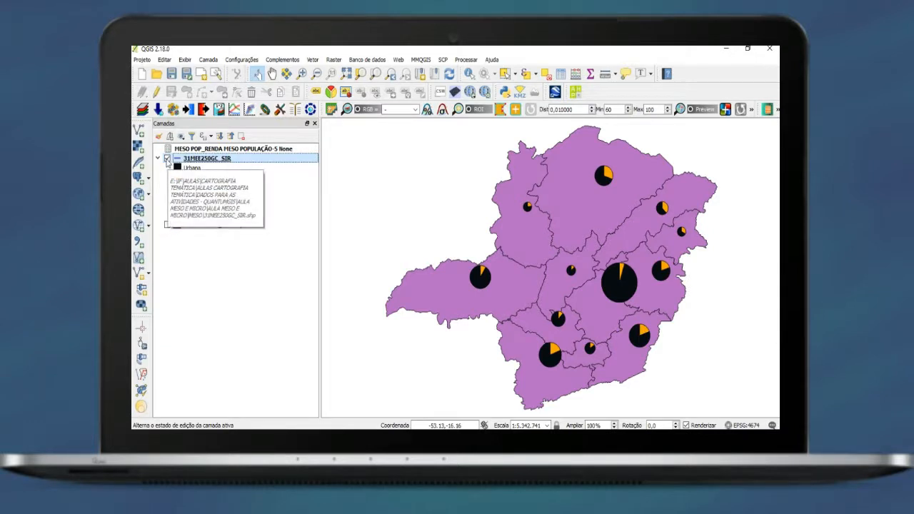
# Step: Show only the 31MEE250GC_SIR copiar layer and switch its style to Graduado based on the RENDA column
pyautogui.click(167, 158)
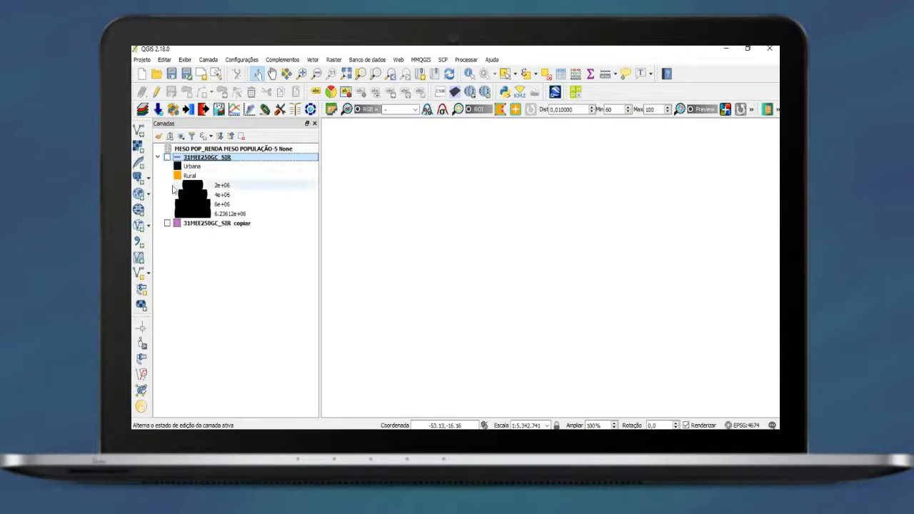
pyautogui.click(167, 225)
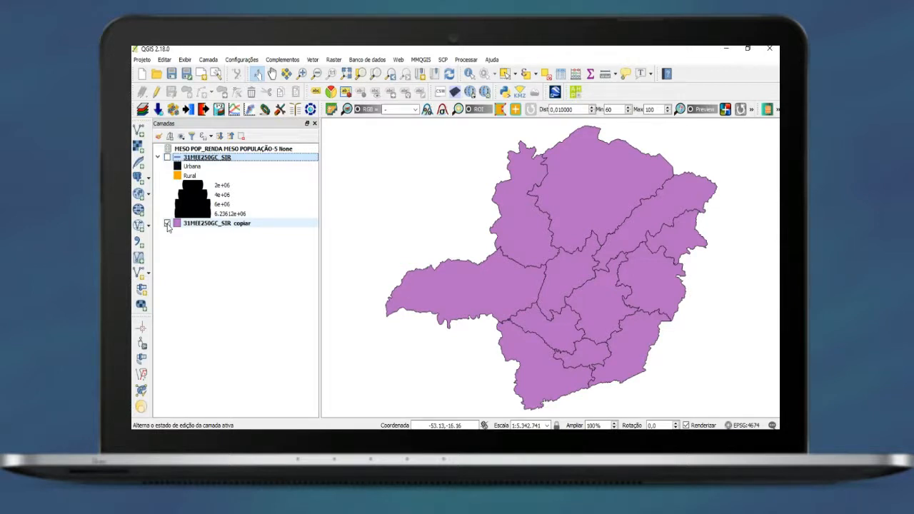
pyautogui.rightClick(215, 225)
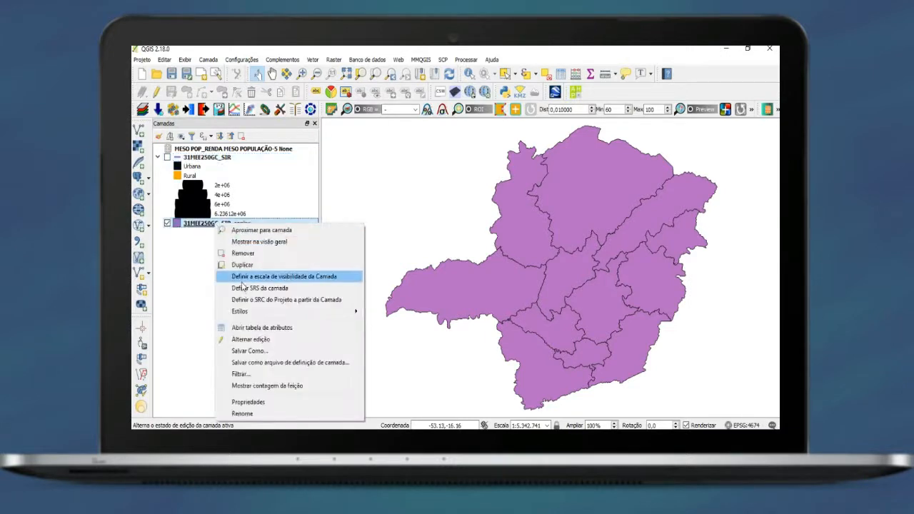
pyautogui.click(252, 404)
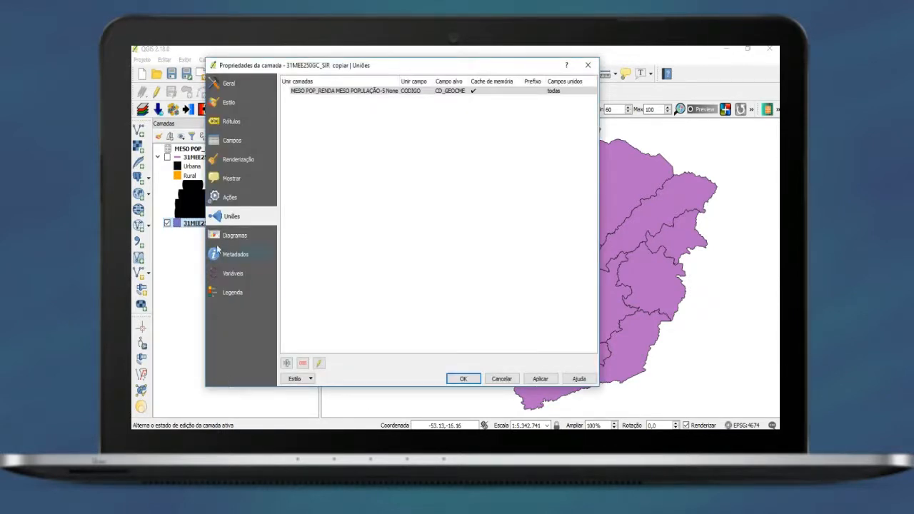
pyautogui.click(229, 107)
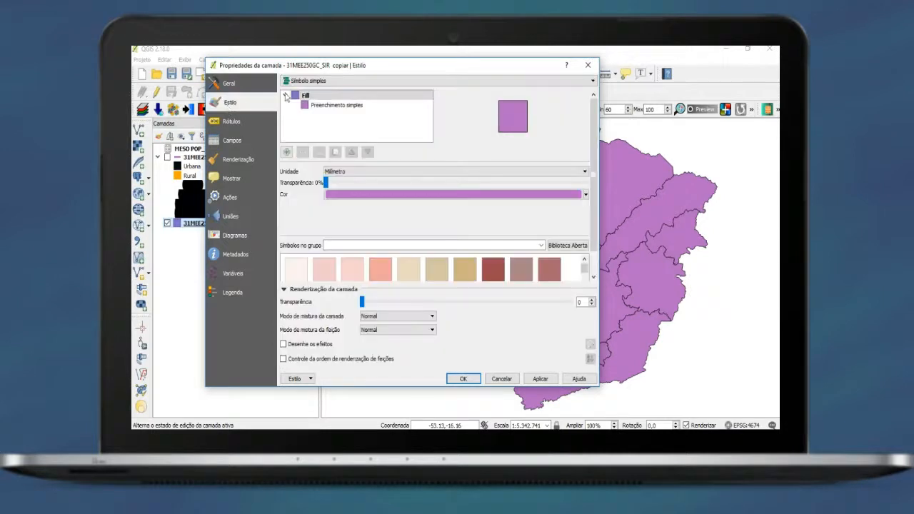
pyautogui.click(314, 82)
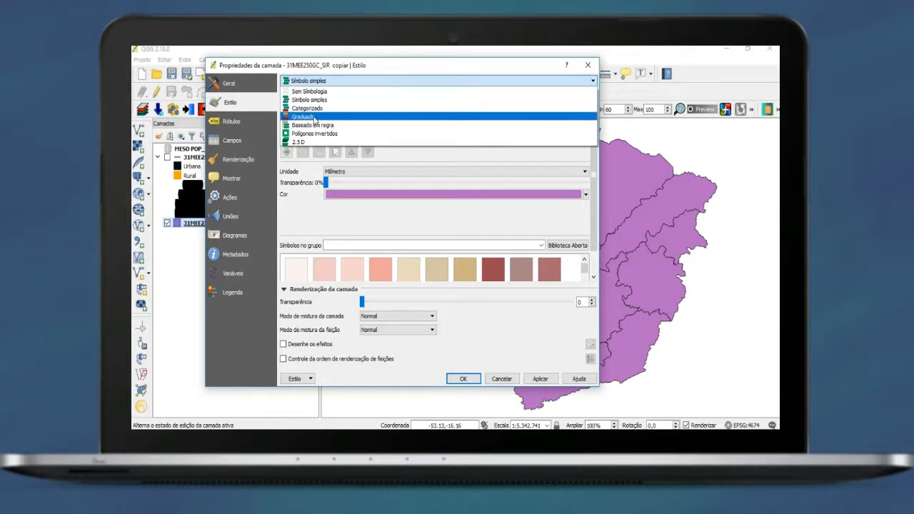
pyautogui.click(314, 117)
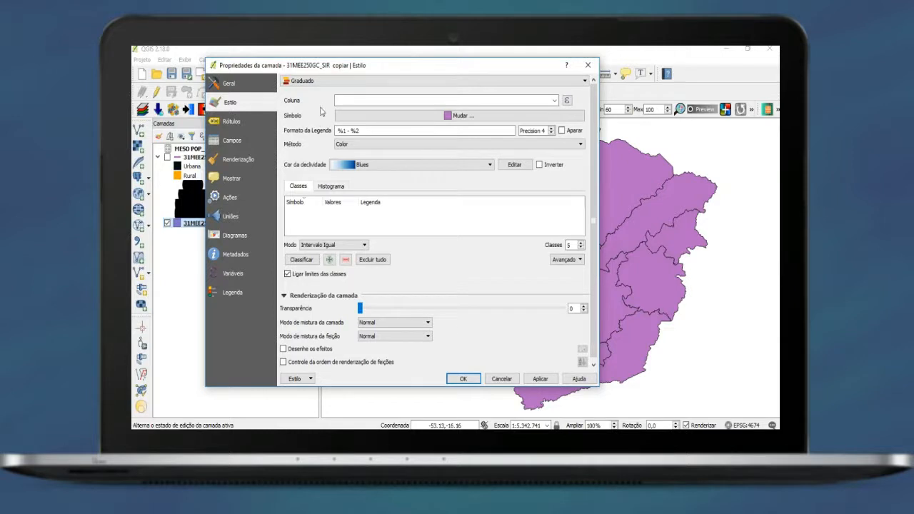
pyautogui.click(554, 101)
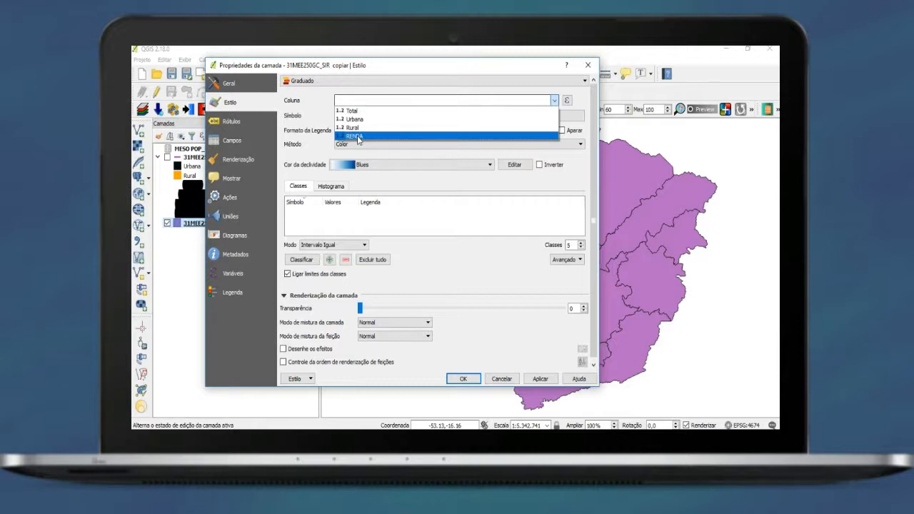
pyautogui.click(358, 136)
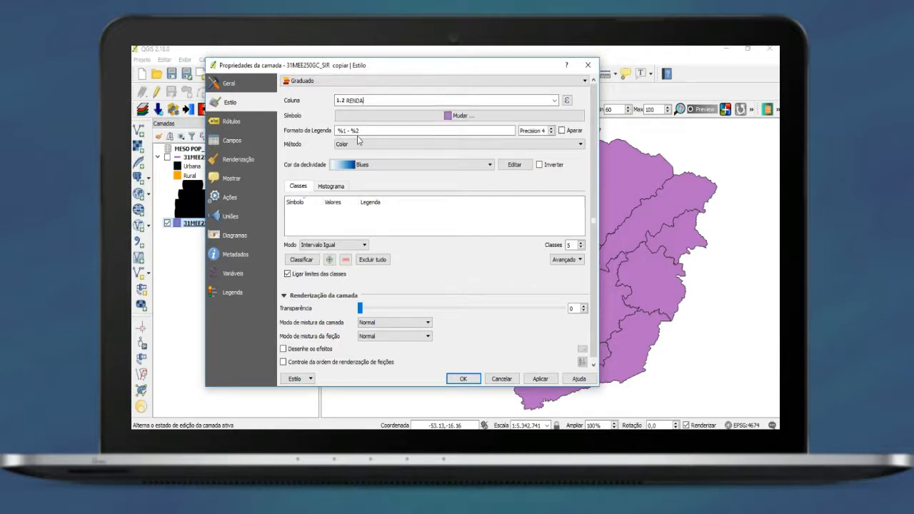
# Step: Choose the OrRd colour ramp and the Quebras Naturais (jenks) classification mode for the graduated style
pyautogui.click(488, 166)
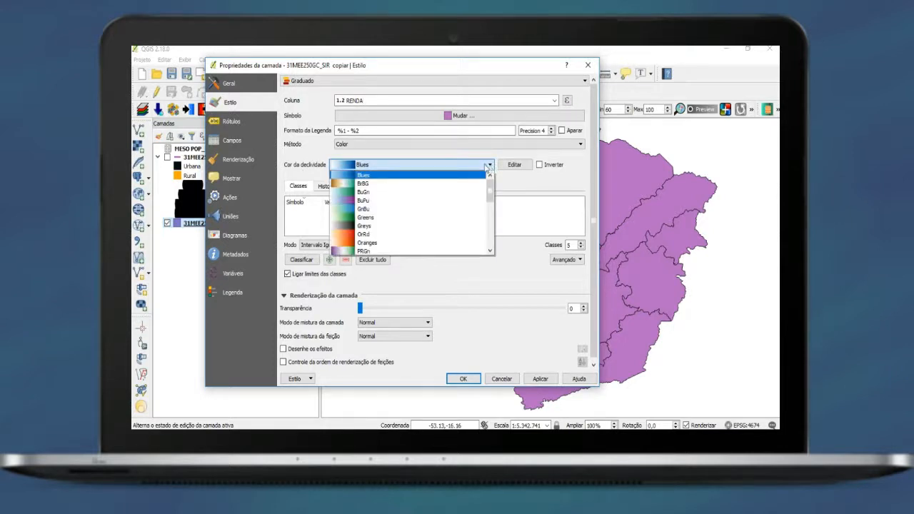
pyautogui.click(361, 236)
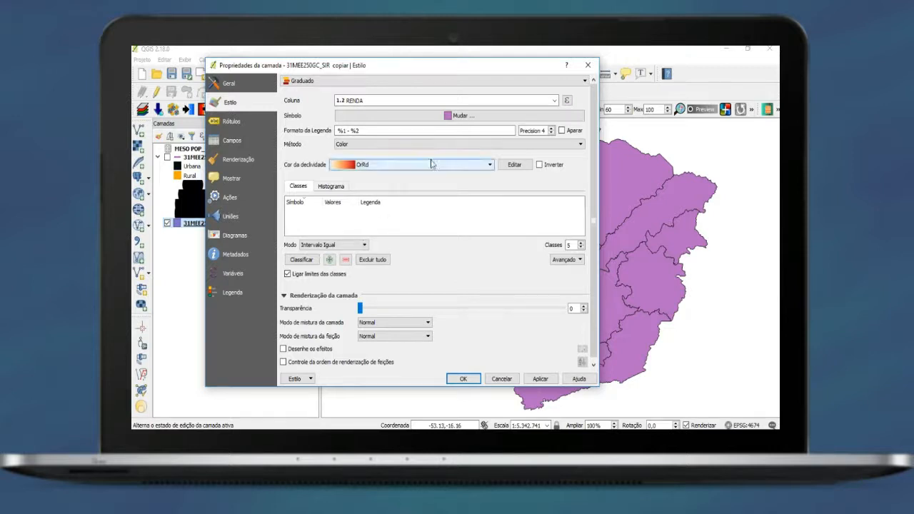
pyautogui.click(488, 166)
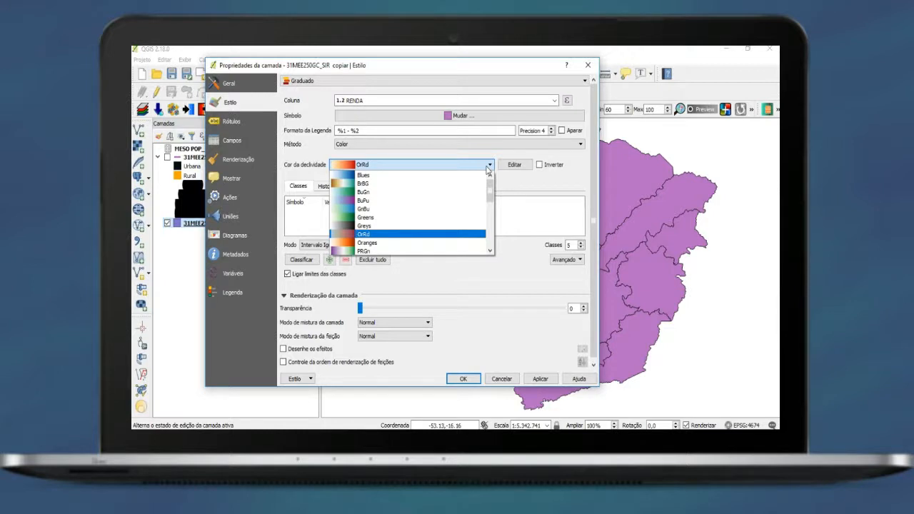
pyautogui.click(446, 235)
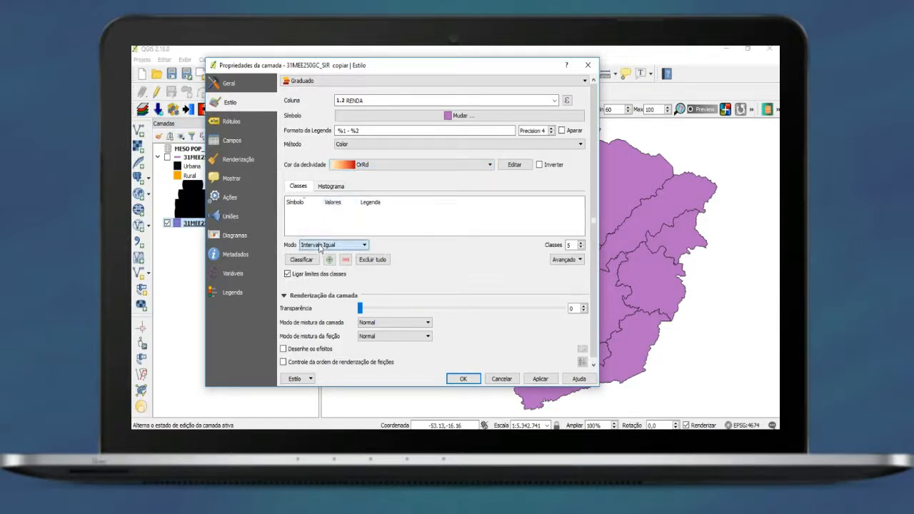
pyautogui.click(320, 245)
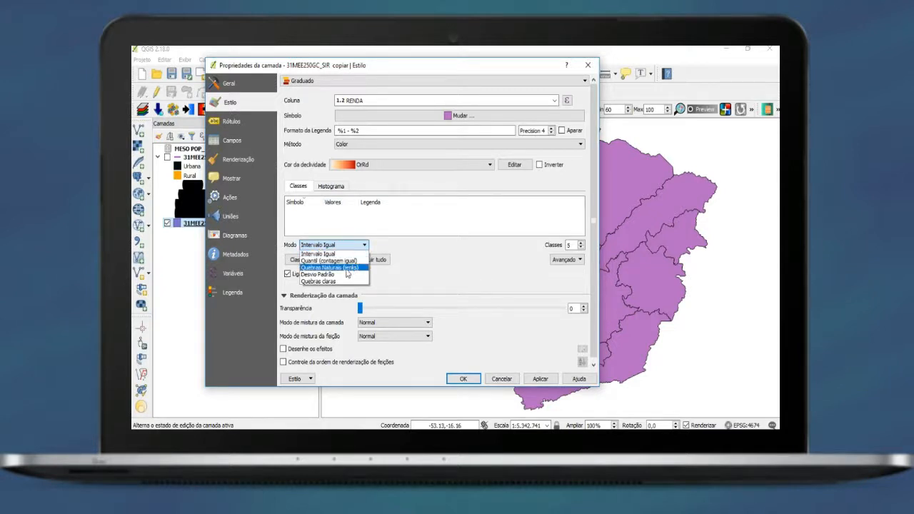
pyautogui.click(346, 268)
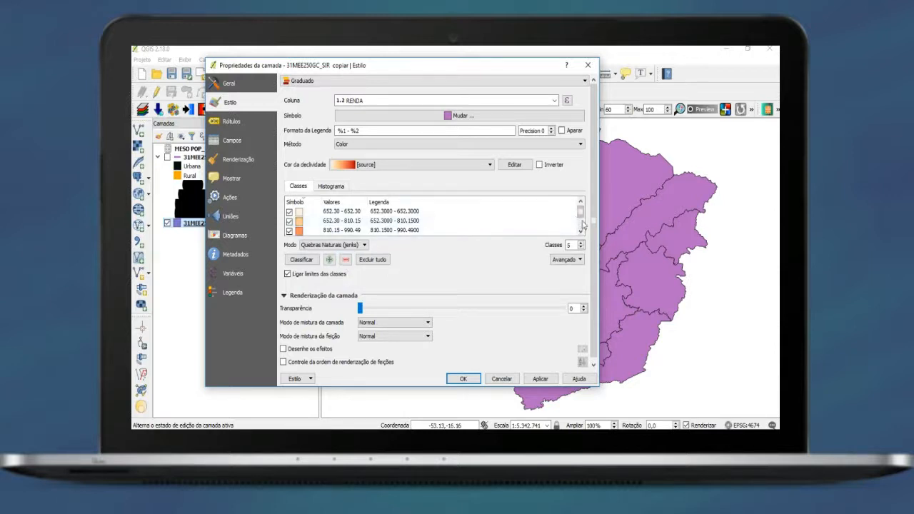
# Step: Set the number of classes to 7, reclassify the RENDA values, and apply the graduated style to the copied layer
pyautogui.scroll(-1, 582, 227)
pyautogui.scroll(-1, 582, 227)
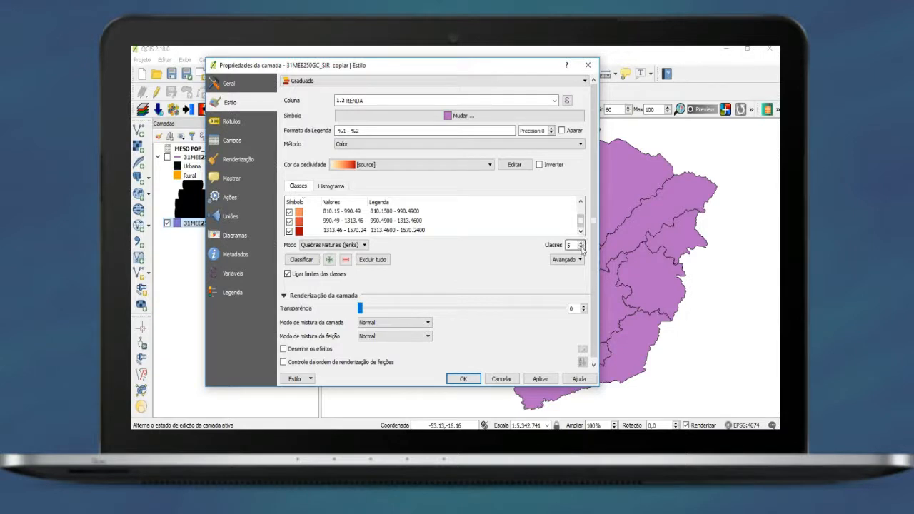
pyautogui.click(581, 248)
pyautogui.click(582, 247)
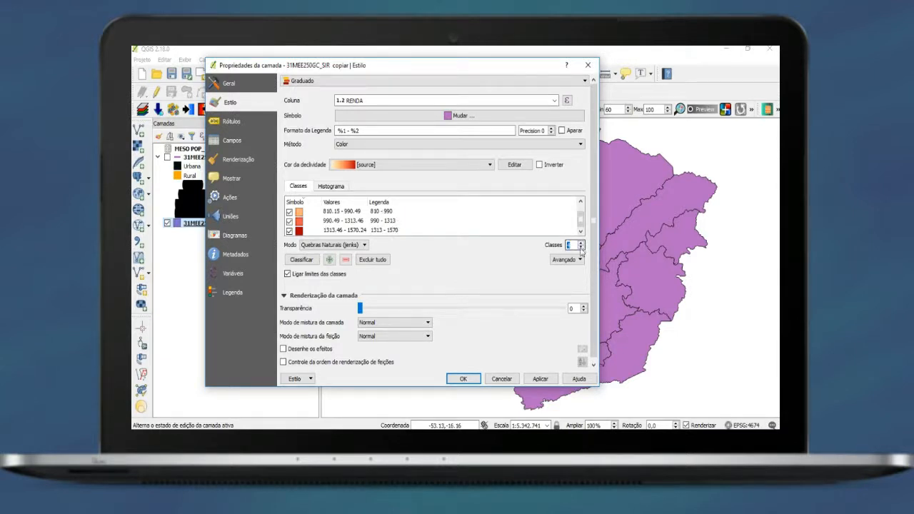
pyautogui.click(581, 247)
pyautogui.click(582, 247)
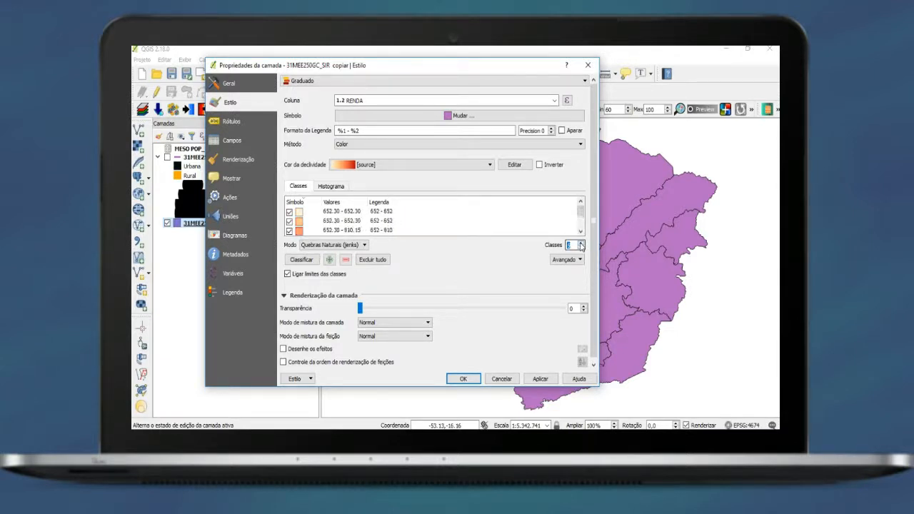
pyautogui.click(581, 247)
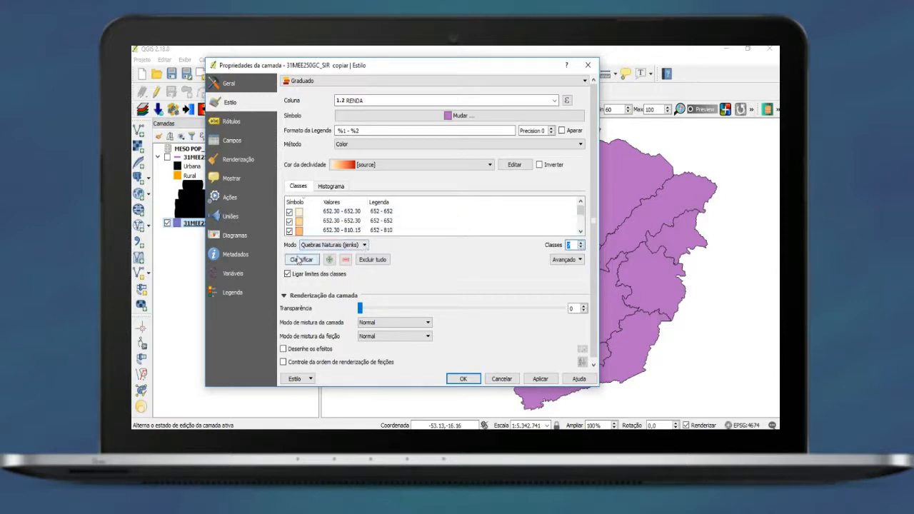
pyautogui.click(301, 259)
pyautogui.click(540, 379)
pyautogui.click(463, 379)
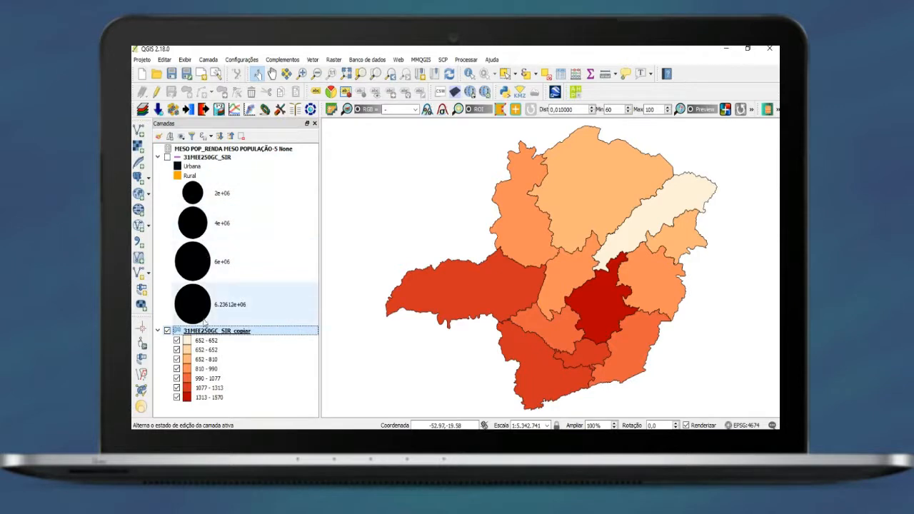
# Step: Show the original 31MEE250GC_SIR layer again and open its style properties
pyautogui.click(168, 157)
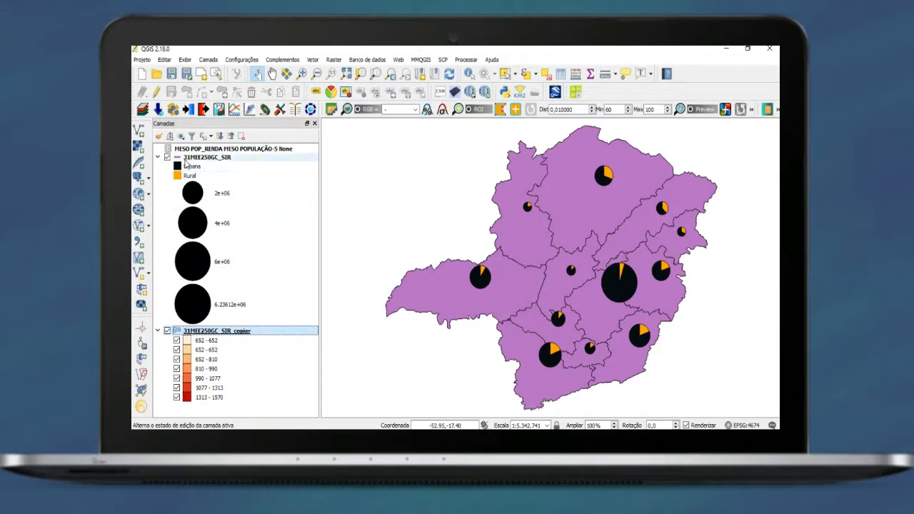
pyautogui.rightClick(187, 159)
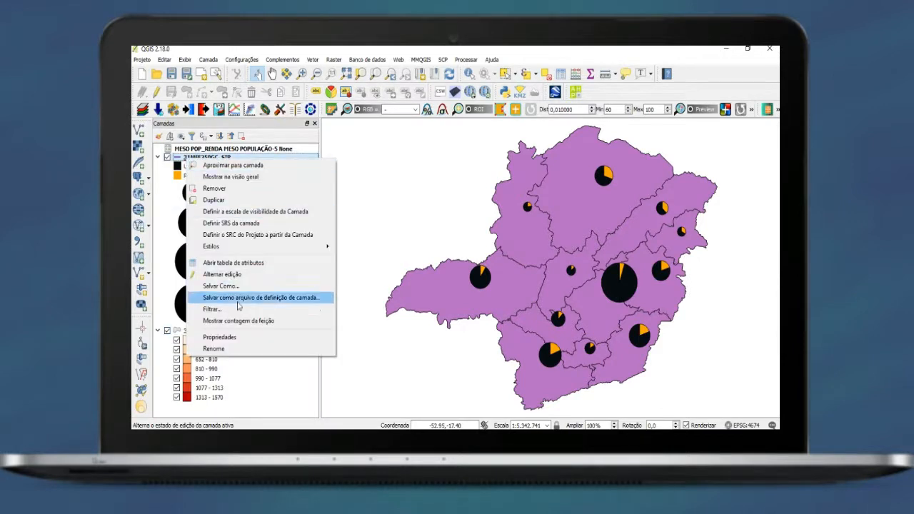
pyautogui.click(240, 340)
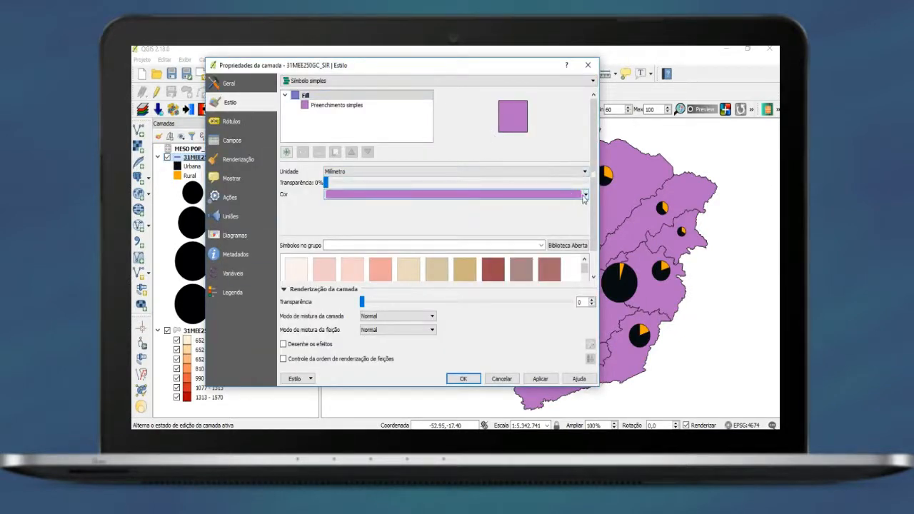
pyautogui.click(585, 195)
pyautogui.click(558, 199)
pyautogui.click(559, 199)
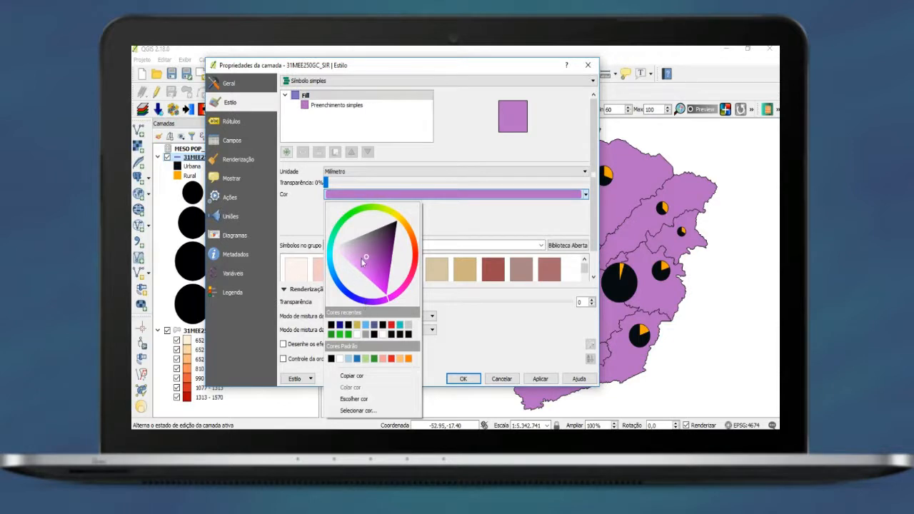
pyautogui.click(497, 211)
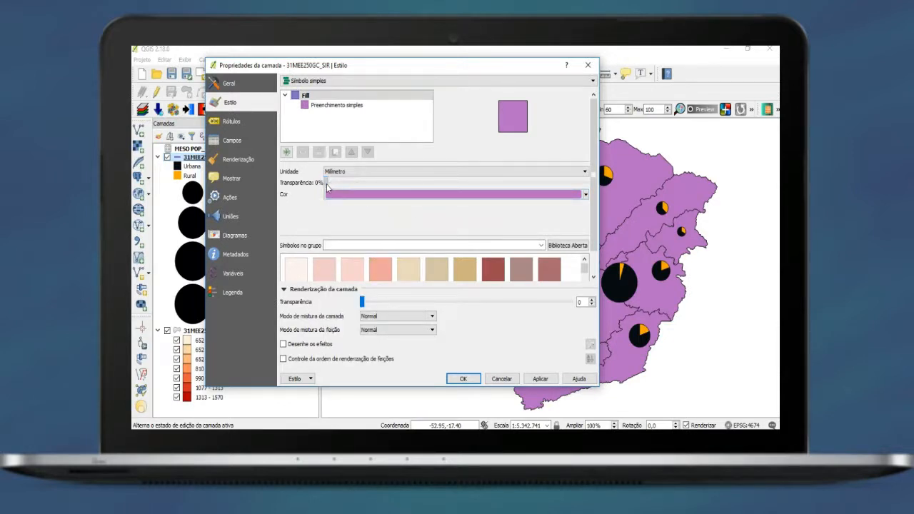
# Step: Set the fill transparency of the original 31MEE250GC_SIR layer to 100% and apply the style
pyautogui.moveTo(326, 184); pyautogui.dragTo(592, 189)
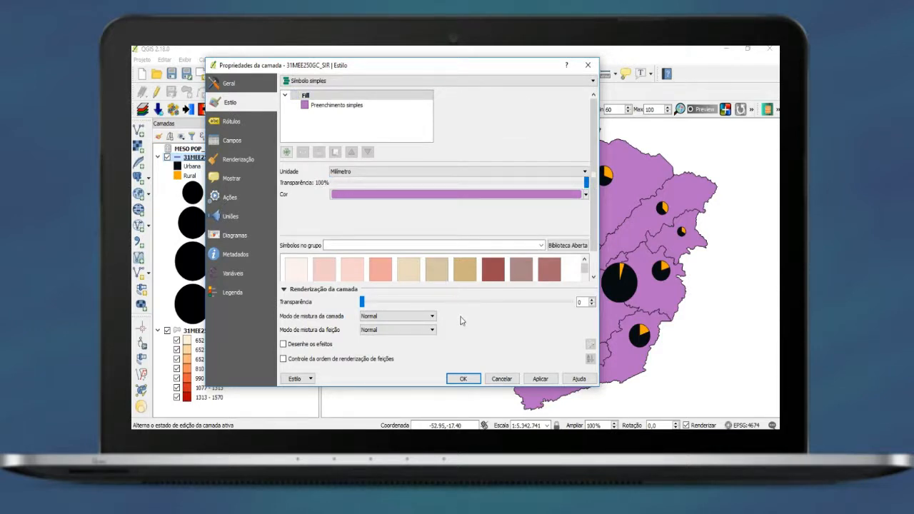
pyautogui.click(547, 382)
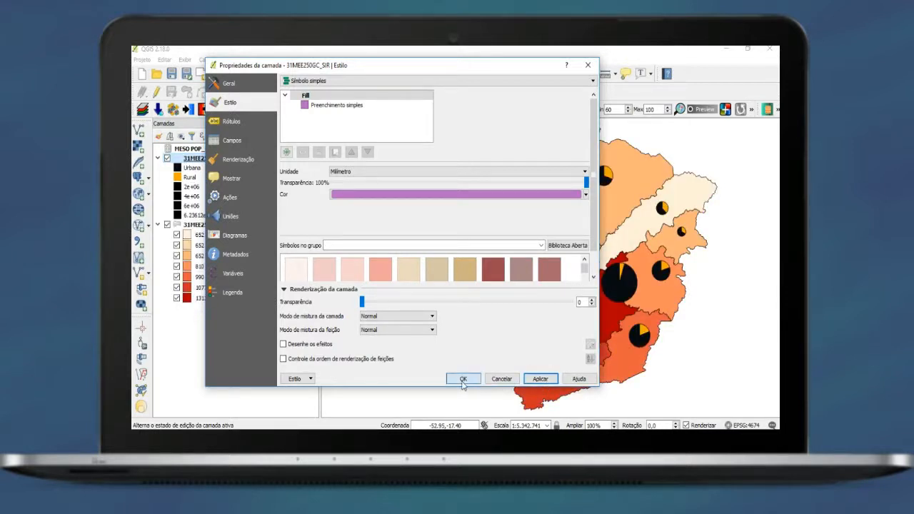
pyautogui.click(464, 379)
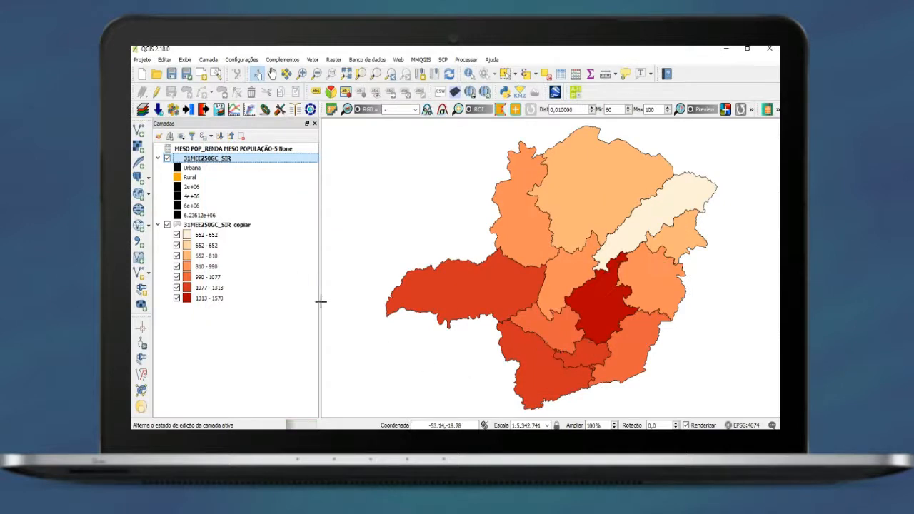